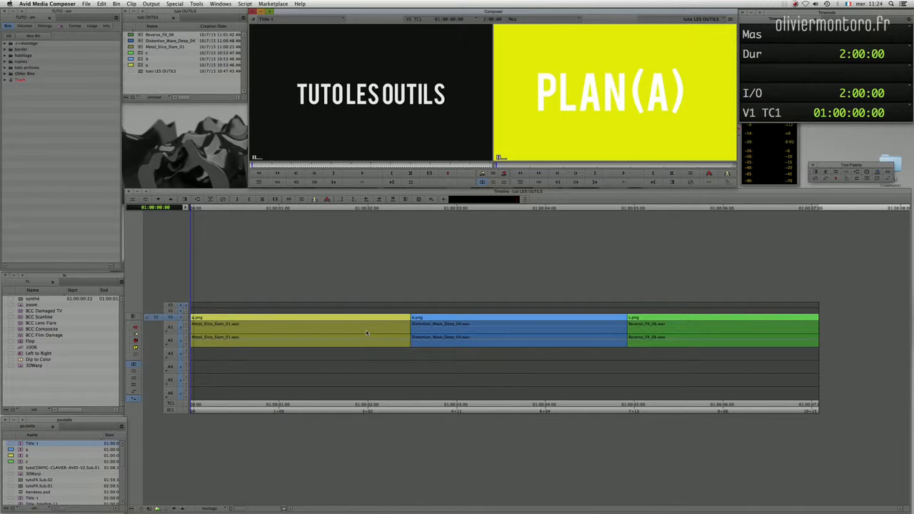
Scrub through the three clips of the tuto LES OUTILS sequence, including a few single-frame moves
{"action": "left_click", "coordinate": [514, 330]}
{"action": "left_click_drag", "start_coordinate": [515, 330], "coordinate": [280, 339]}
{"action": "key", "text": "Right"}
{"action": "key", "text": "Right"}
{"action": "key", "text": "Right"}
{"action": "key", "text": "Right"}
{"action": "left_click_drag", "start_coordinate": [345, 333], "coordinate": [288, 304]}
{"action": "left_click_drag", "start_coordinate": [435, 348], "coordinate": [595, 336]}
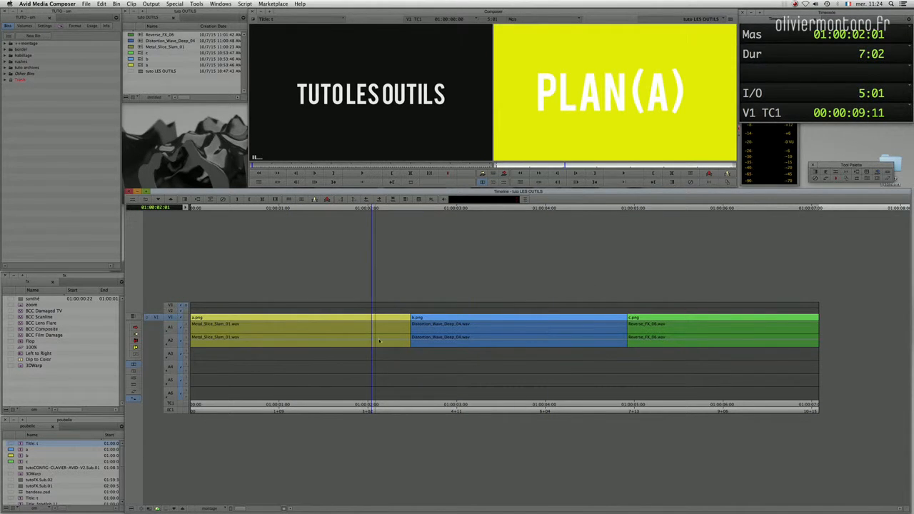
{"action": "left_click_drag", "start_coordinate": [422, 333], "coordinate": [190, 271]}
Load clip a into the source monitor, scrub it to 00:00:24:24, and park the sequence at 01:00:00:23
{"action": "left_click", "coordinate": [162, 203]}
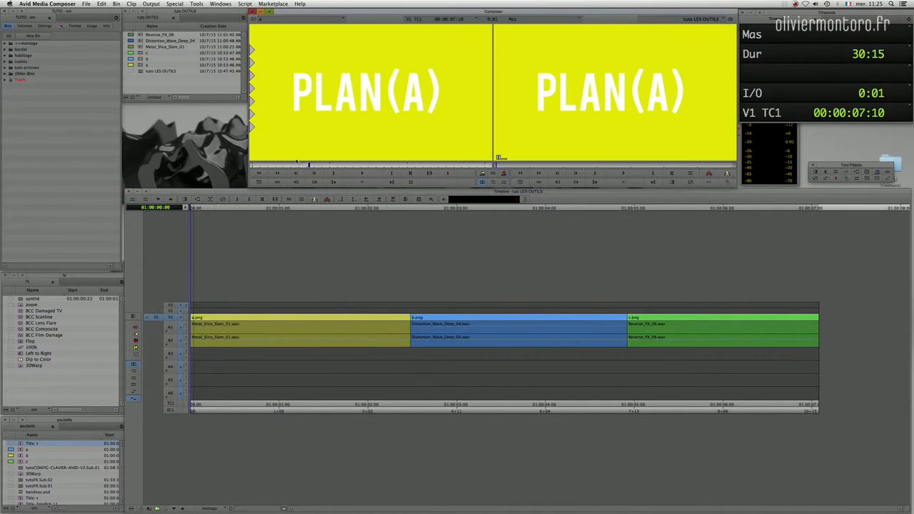
{"action": "left_click_drag", "start_coordinate": [311, 165], "coordinate": [324, 122]}
{"action": "left_click_drag", "start_coordinate": [318, 165], "coordinate": [446, 165]}
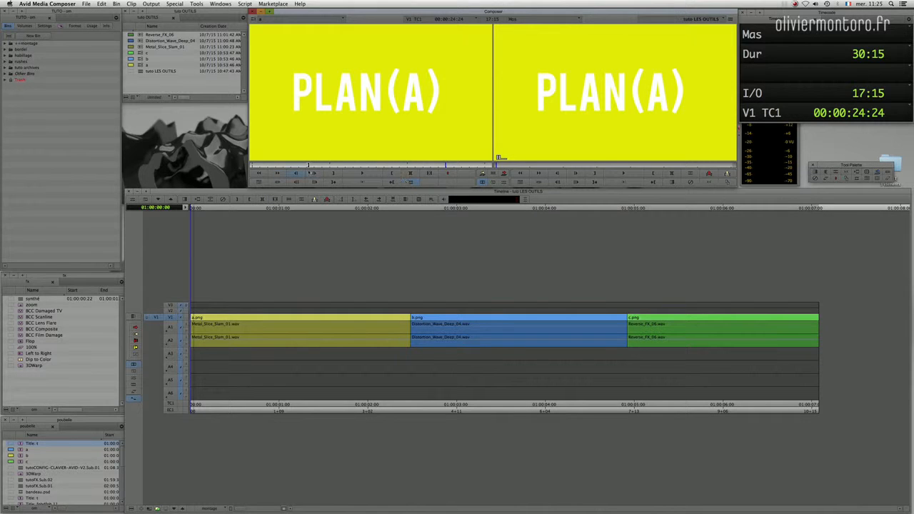
{"action": "left_click_drag", "start_coordinate": [269, 286], "coordinate": [273, 335]}
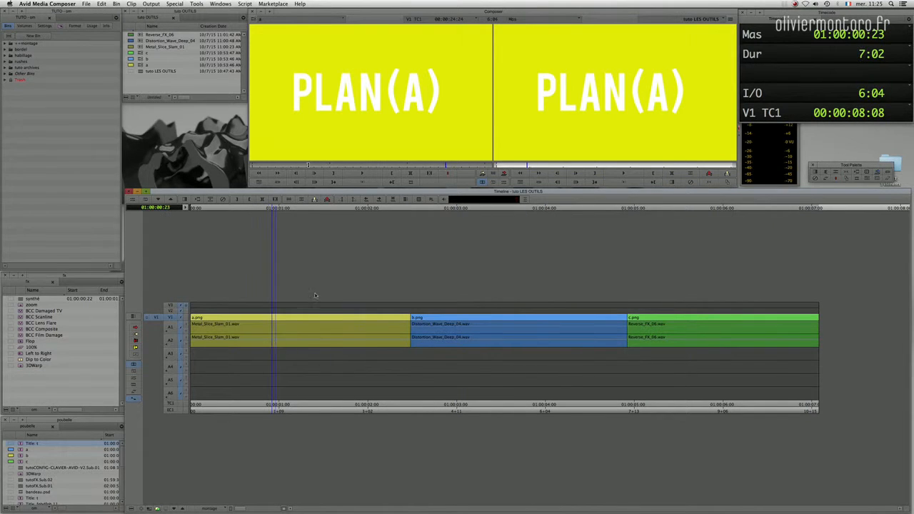
Open the project's Keyboard settings and the Command Palette, arranging both windows so neither covers the other
{"action": "left_click", "coordinate": [45, 26]}
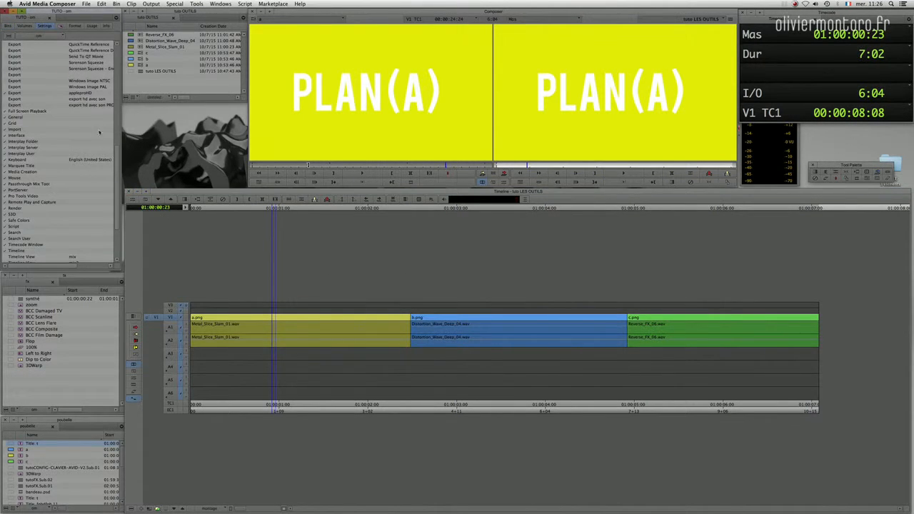
{"action": "scroll", "coordinate": [120, 166], "scroll_direction": "down", "scroll_amount": 3}
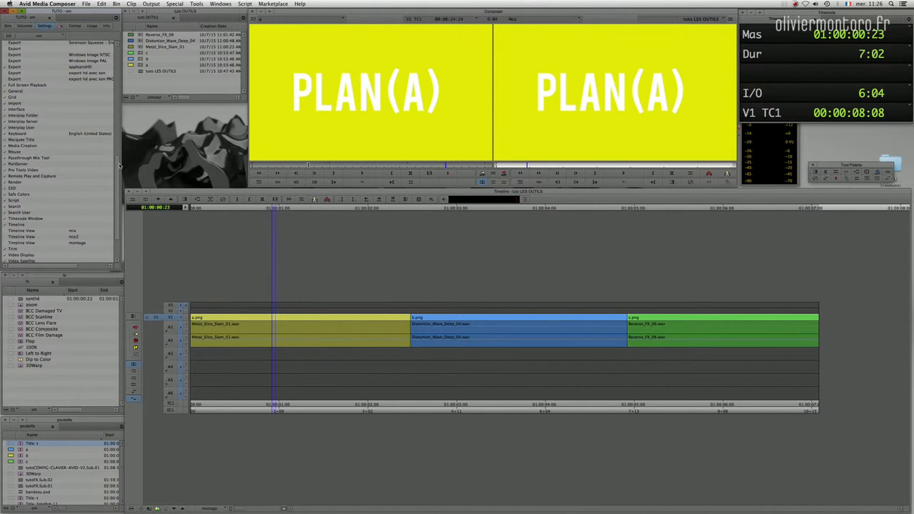
{"action": "scroll", "coordinate": [59, 152], "scroll_direction": "up", "scroll_amount": 1}
{"action": "double_click", "coordinate": [60, 140]}
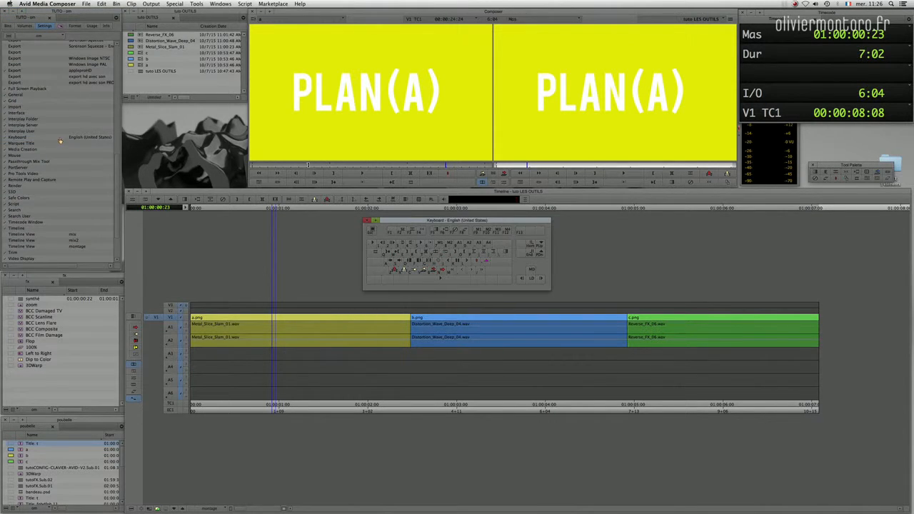
{"action": "left_click", "coordinate": [196, 4]}
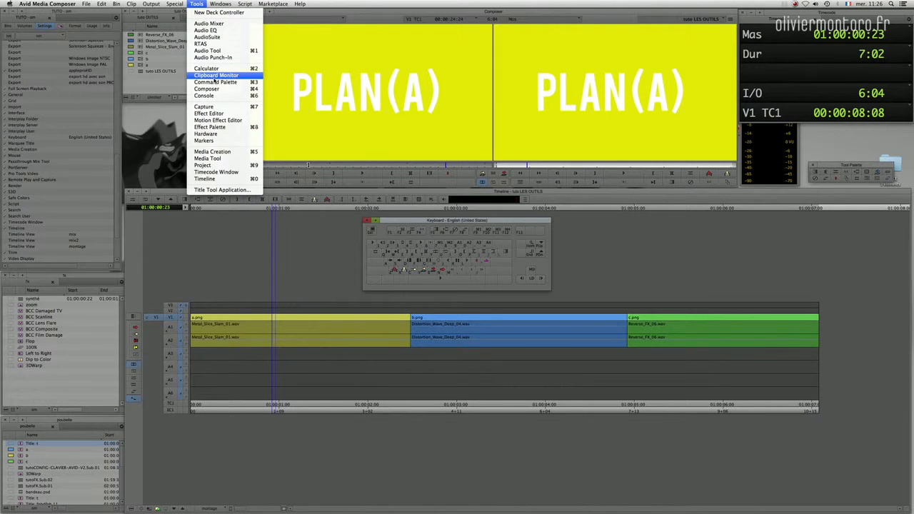
{"action": "left_click_drag", "start_coordinate": [313, 236], "coordinate": [461, 318]}
{"action": "left_click_drag", "start_coordinate": [463, 225], "coordinate": [437, 231]}
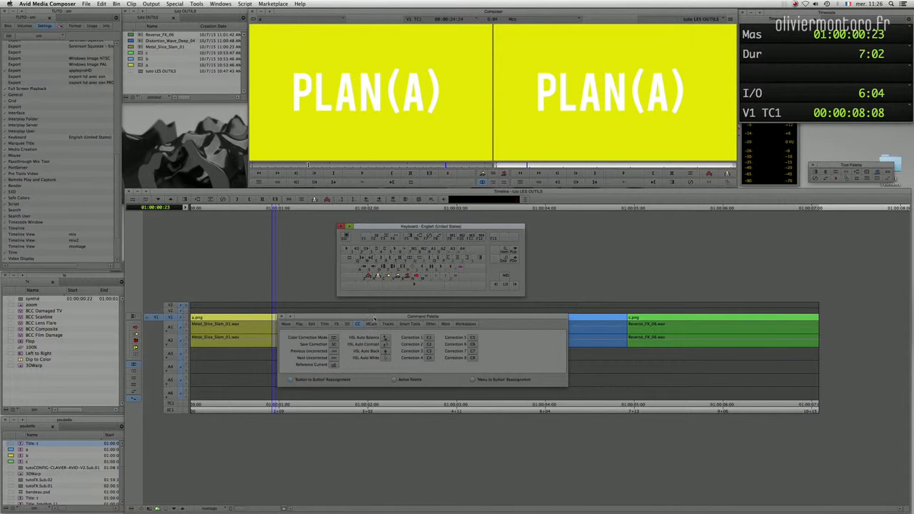
Examine the Command Palette's command categories, including 3D, CC and Other, and close both the palette and Keyboard settings
{"action": "left_click_drag", "start_coordinate": [374, 319], "coordinate": [378, 317]}
{"action": "left_click", "coordinate": [329, 323]}
{"action": "left_click", "coordinate": [351, 323]}
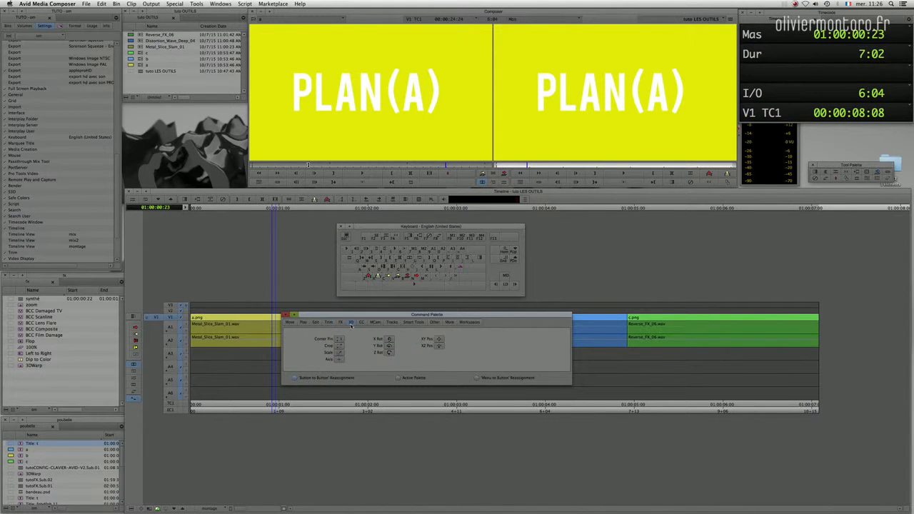
{"action": "left_click", "coordinate": [375, 322]}
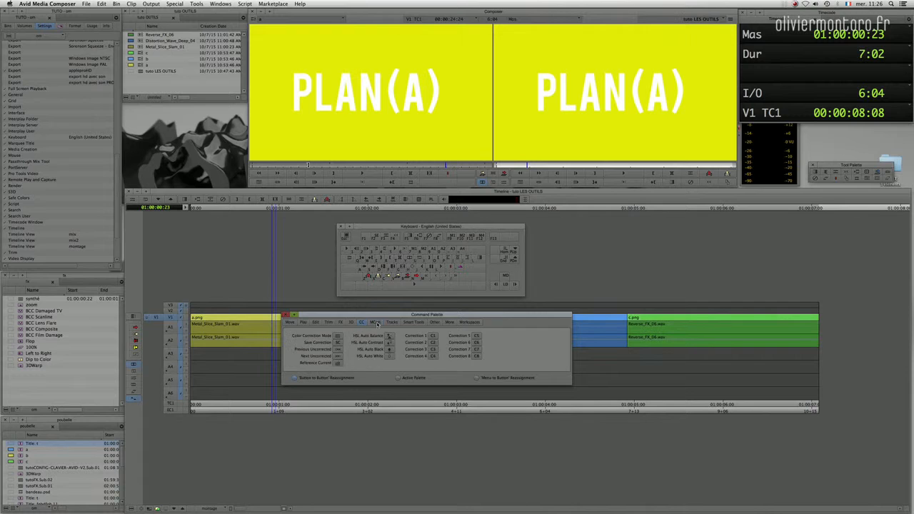
{"action": "left_click", "coordinate": [435, 322]}
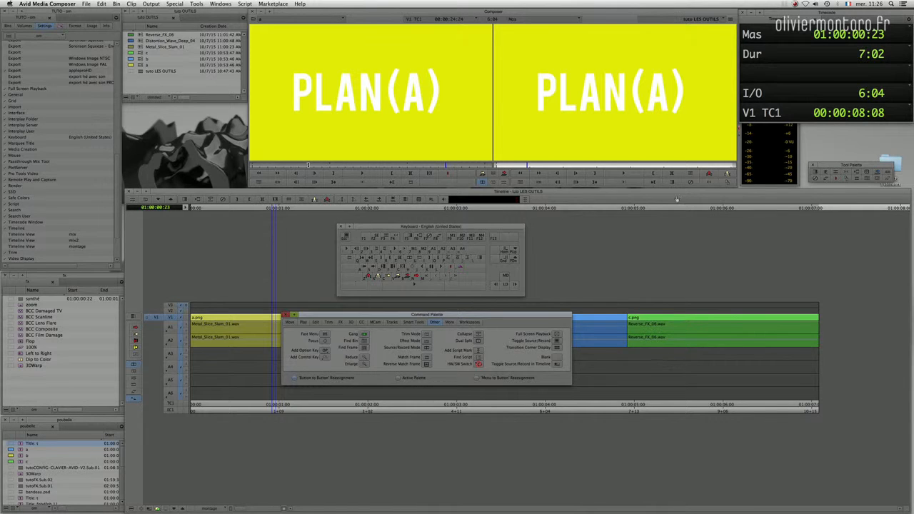
{"action": "left_click", "coordinate": [341, 226]}
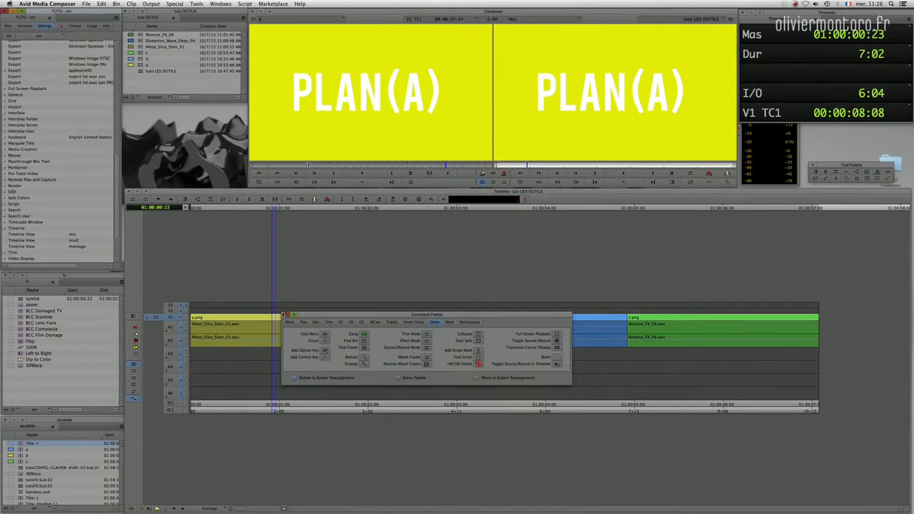
{"action": "left_click", "coordinate": [284, 315]}
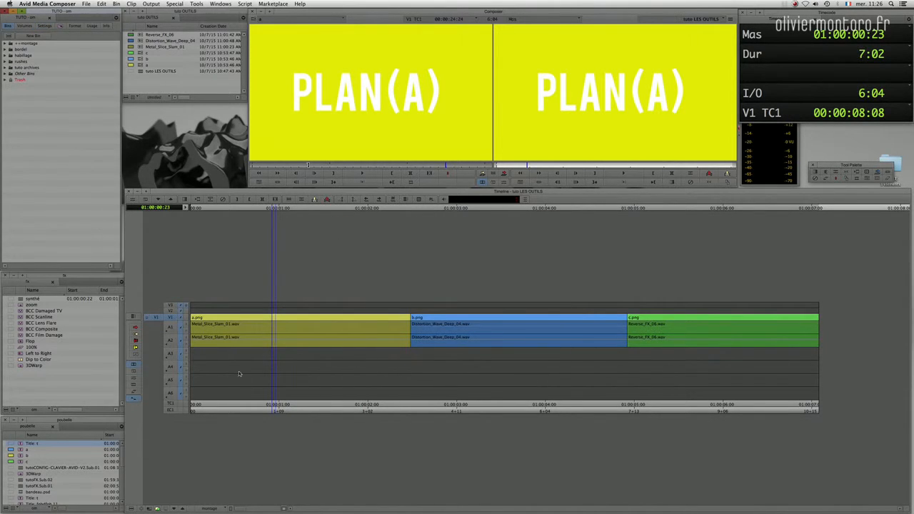
Park source clip a at 00:00:19:06 and return the sequence to its first frame
{"action": "left_click_drag", "start_coordinate": [282, 357], "coordinate": [287, 209]}
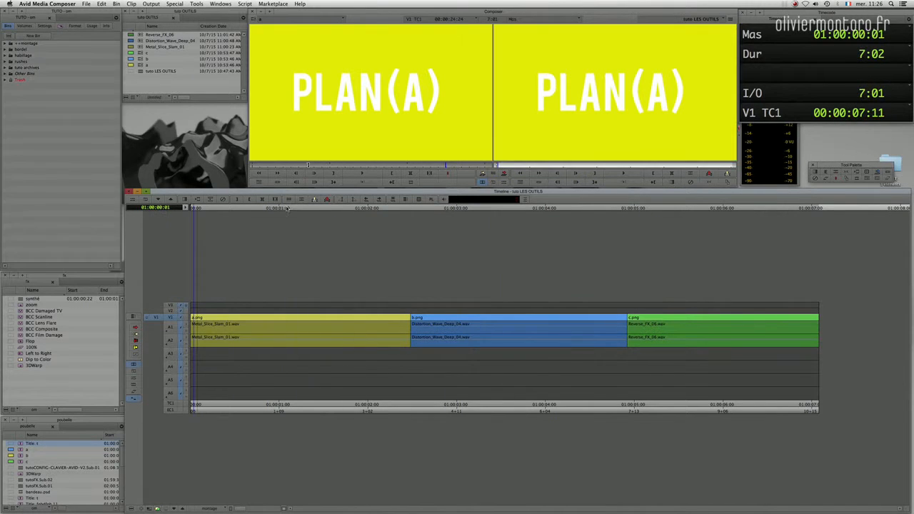
{"action": "left_click_drag", "start_coordinate": [312, 166], "coordinate": [402, 166]}
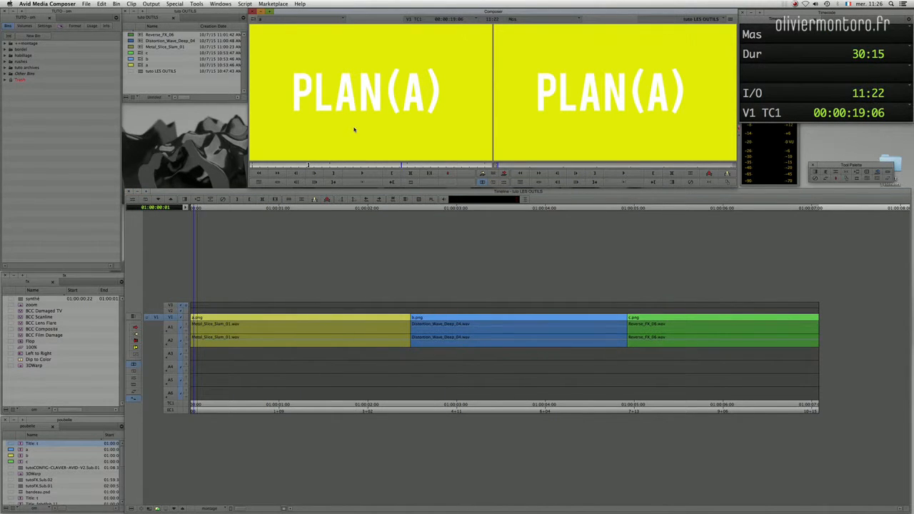
{"action": "left_click", "coordinate": [323, 356]}
{"action": "key", "text": "Home"}
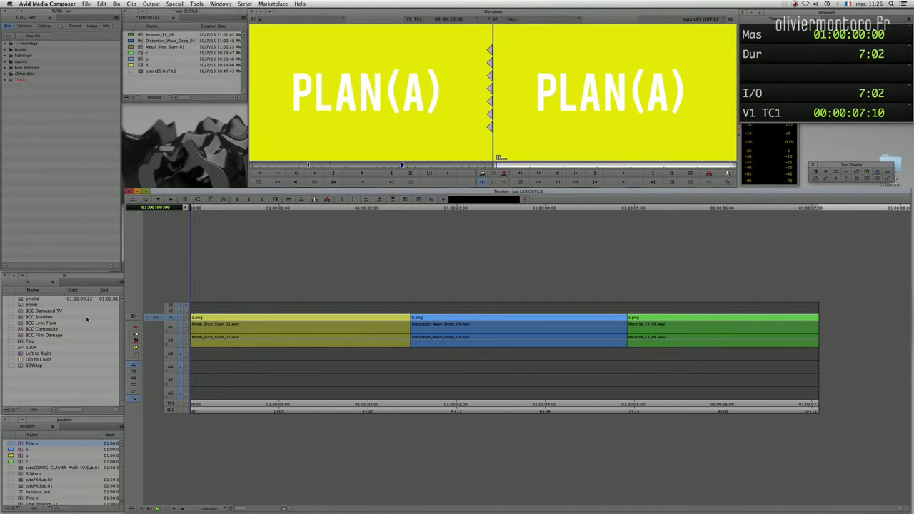
Mark an in point at 01:00:03:17 inside clip b and splice in source clip a there
{"action": "left_click_drag", "start_coordinate": [457, 328], "coordinate": [517, 318]}
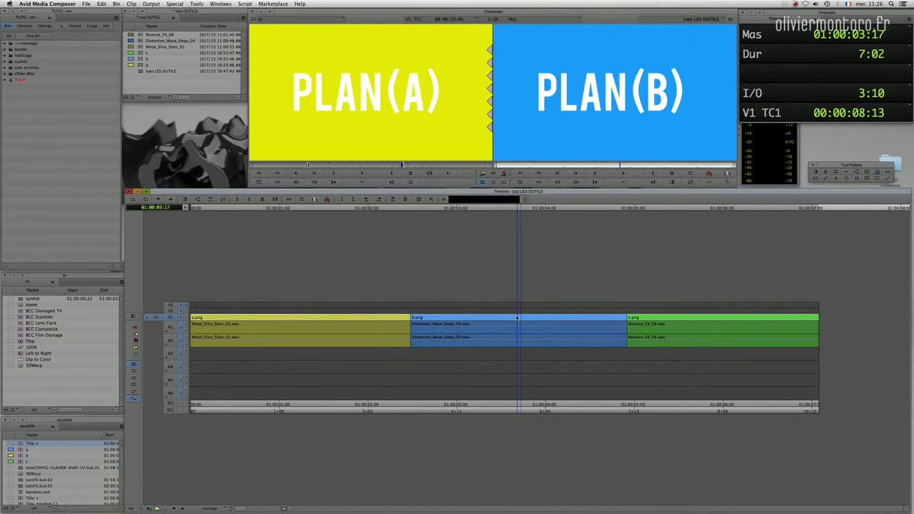
{"action": "key", "text": "super+bracketleft"}
{"action": "key", "text": "i"}
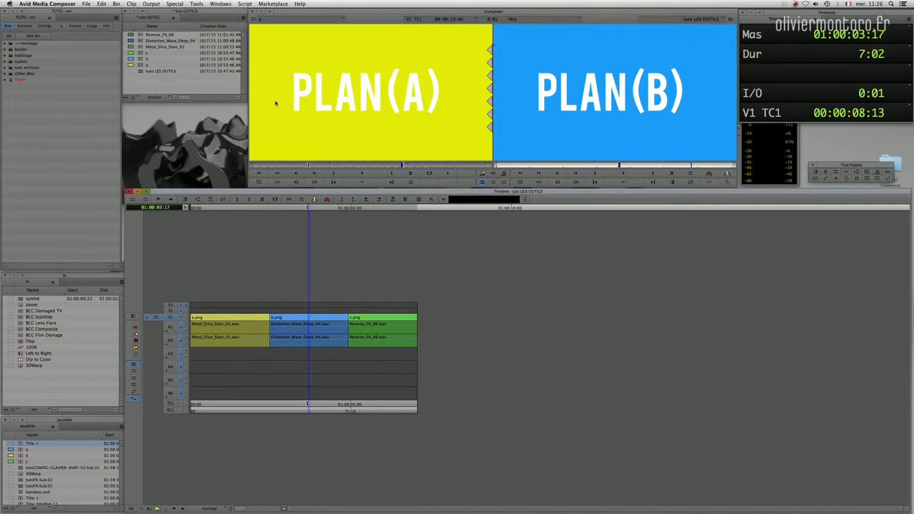
{"action": "key", "text": "v"}
{"action": "left_click_drag", "start_coordinate": [349, 329], "coordinate": [453, 333]}
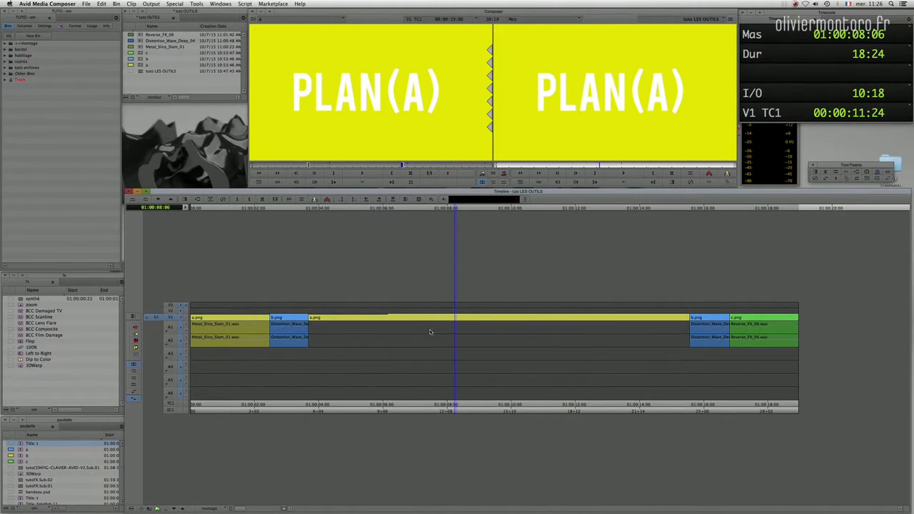
Reopen the Keyboard settings and move the window above the timeline, beside the source image
{"action": "left_click", "coordinate": [49, 26]}
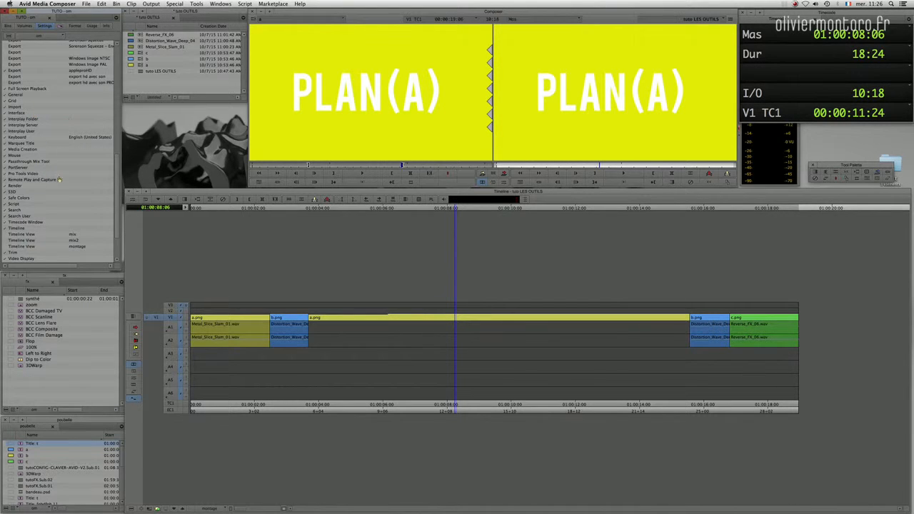
{"action": "left_click_drag", "start_coordinate": [119, 162], "coordinate": [120, 120]}
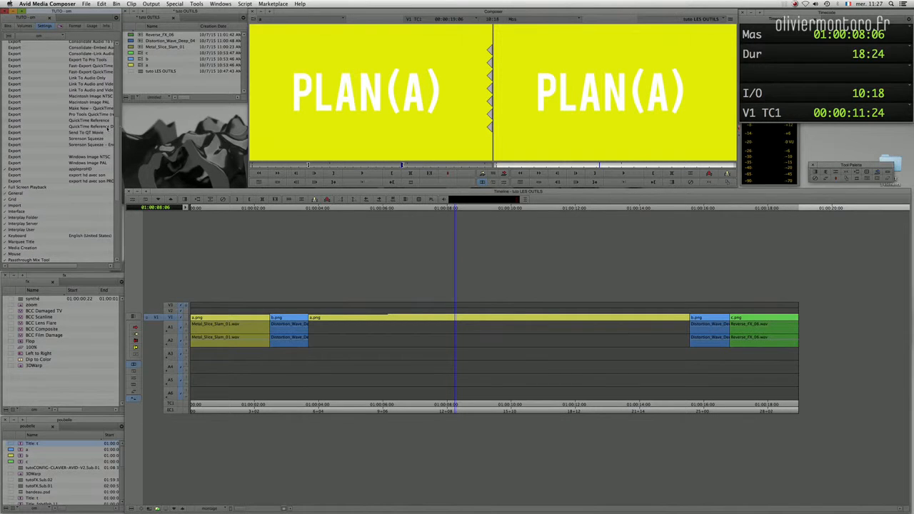
{"action": "double_click", "coordinate": [30, 236]}
{"action": "left_click_drag", "start_coordinate": [403, 221], "coordinate": [165, 112]}
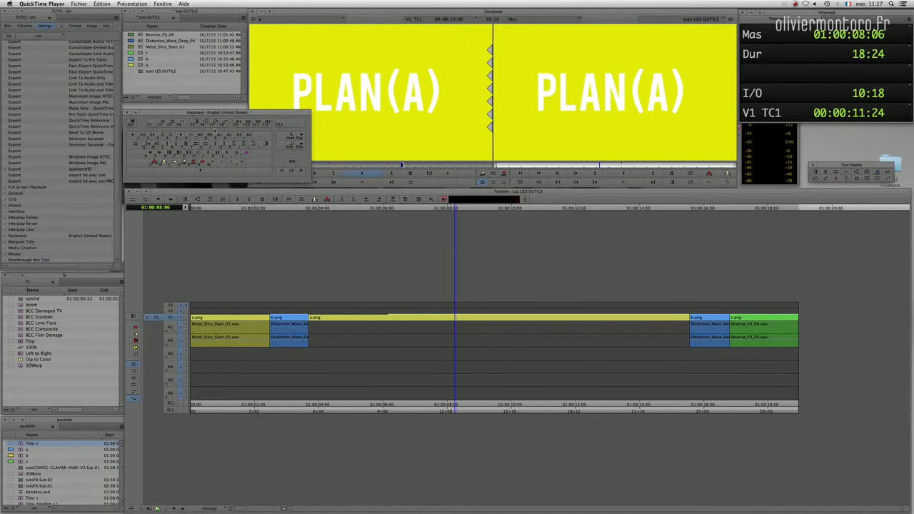
{"action": "left_click", "coordinate": [228, 112]}
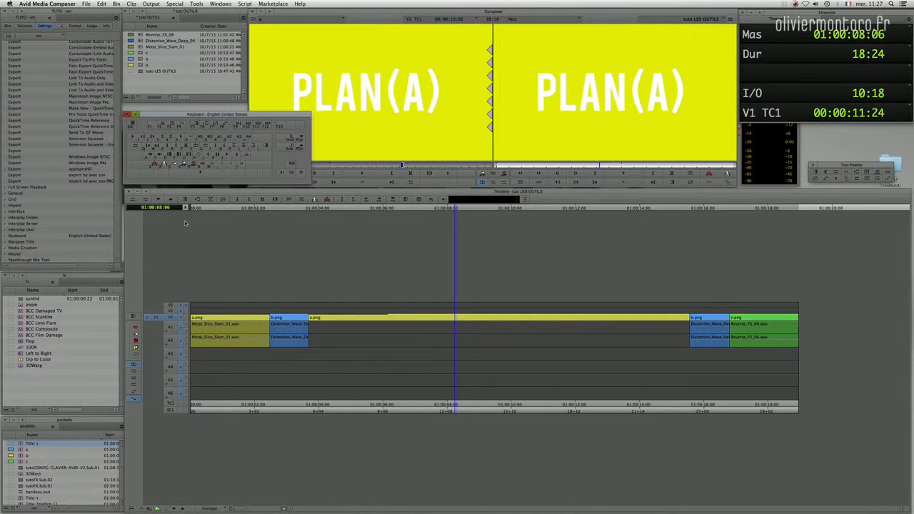
Mark the spliced-in segment of clip a between the two parts of clip b and extract it from the sequence
{"action": "left_click_drag", "start_coordinate": [458, 320], "coordinate": [483, 319]}
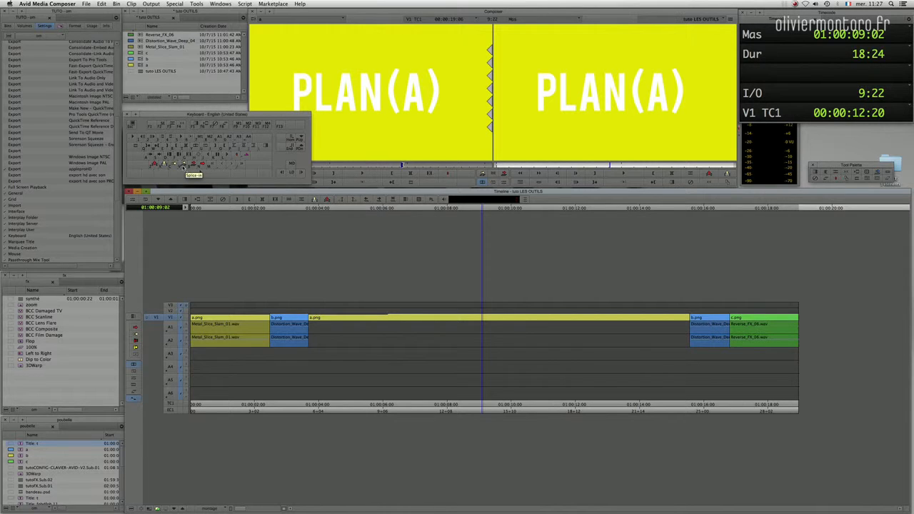
{"action": "left_click_drag", "start_coordinate": [439, 330], "coordinate": [429, 334]}
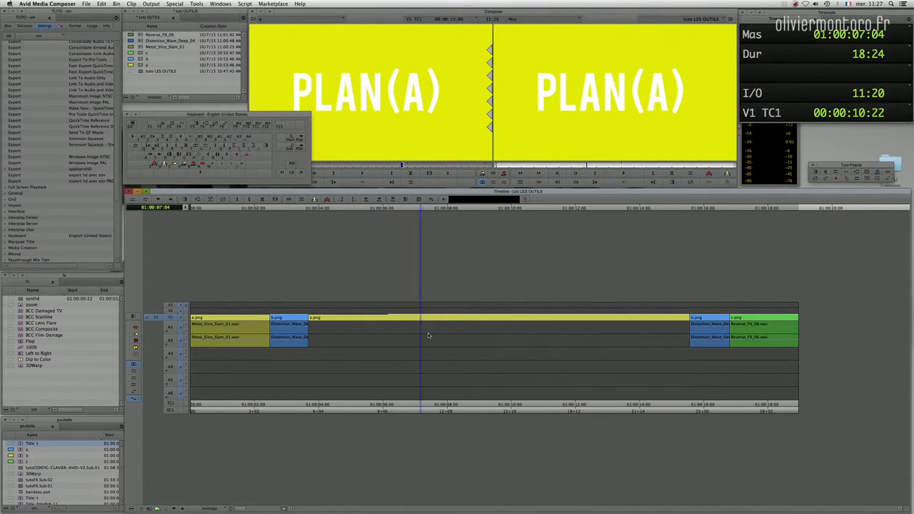
{"action": "key", "text": "t"}
{"action": "key", "text": "x"}
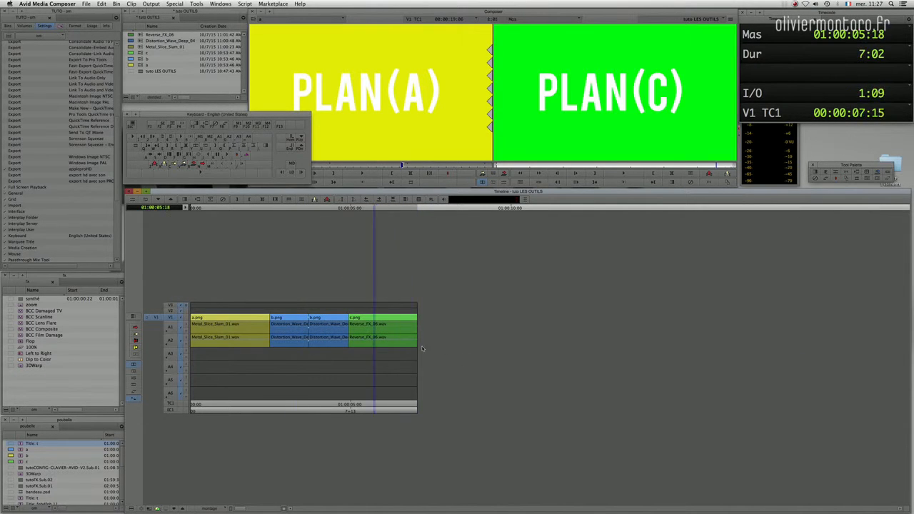
Try adding source clip a at the end of the sequence and undo the edit
{"action": "key", "text": "ctrl+z"}
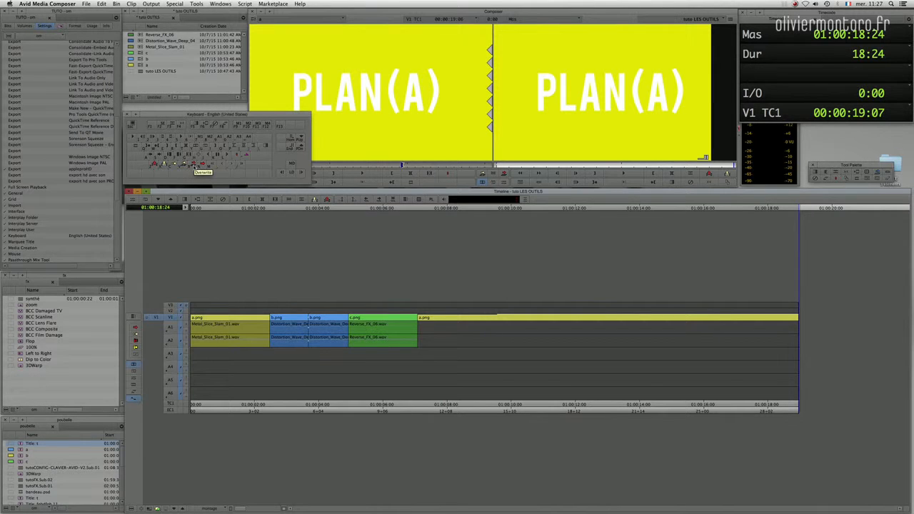
{"action": "left_click", "coordinate": [509, 319]}
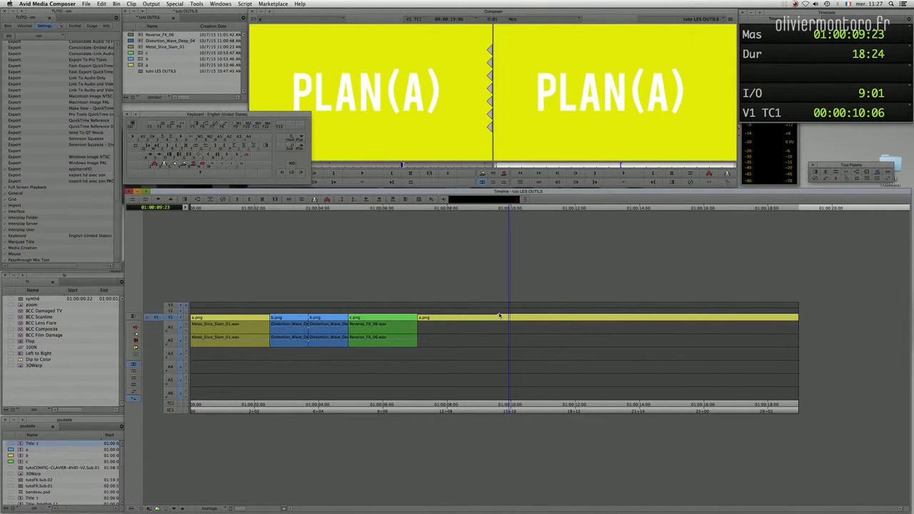
{"action": "key", "text": "super+z"}
Enlarge the timeline scale so the sequence fills the window, and park the sequence at 01:00:02:21
{"action": "left_click_drag", "start_coordinate": [314, 332], "coordinate": [370, 334]}
{"action": "key", "text": "End"}
{"action": "left_click_drag", "start_coordinate": [242, 508], "coordinate": [329, 509]}
{"action": "left_click", "coordinate": [516, 344]}
{"action": "mouse_move", "coordinate": [526, 345]}
{"action": "left_mouse_down"}
{"action": "mouse_move", "coordinate": [418, 339]}
{"action": "mouse_move", "coordinate": [542, 336]}
{"action": "left_mouse_up"}
{"action": "left_click_drag", "start_coordinate": [646, 331], "coordinate": [305, 329]}
{"action": "left_click", "coordinate": [444, 326]}
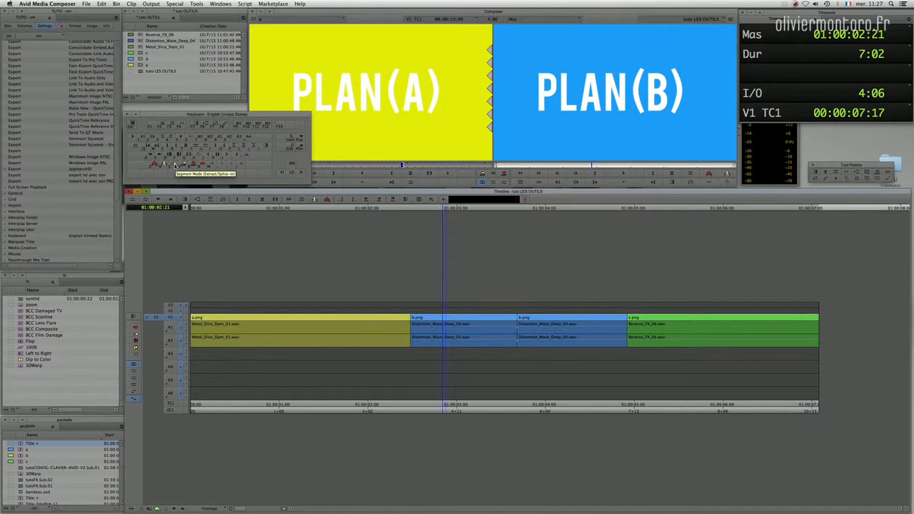
Select clip c's video segment and both Reverse_FX_06 audio segments together in Extract/Splice-In segment mode
{"action": "left_click", "coordinate": [174, 165]}
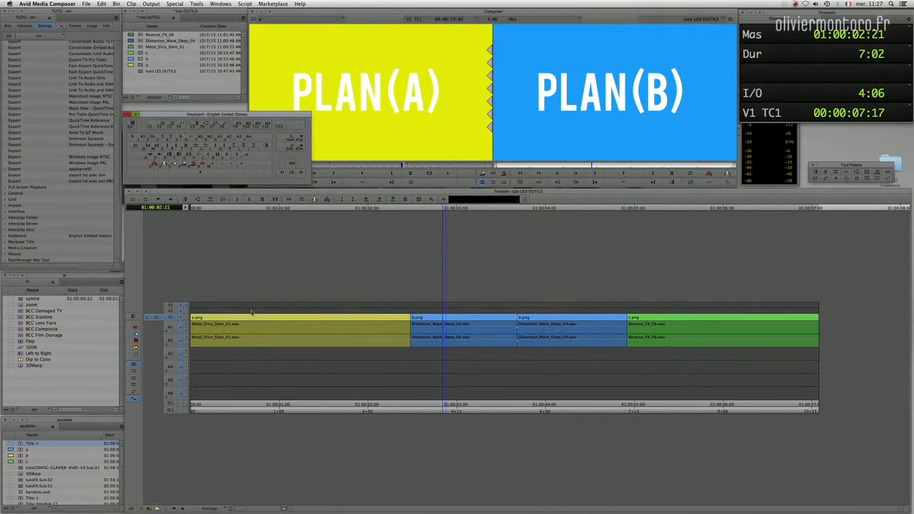
{"action": "left_click", "coordinate": [638, 327]}
{"action": "left_click", "coordinate": [646, 321]}
{"action": "left_click", "coordinate": [645, 320]}
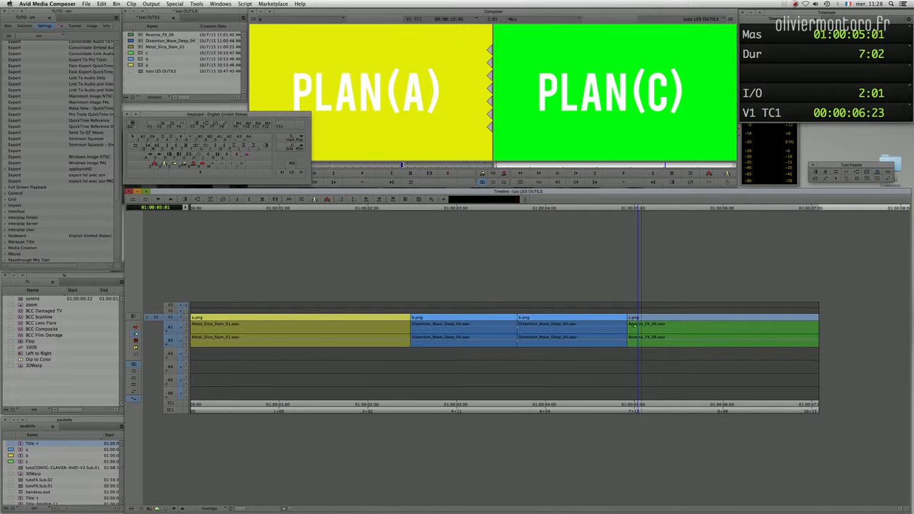
{"action": "key", "text": "shift"}
{"action": "left_click", "coordinate": [645, 327], "text": "shift"}
{"action": "left_click", "coordinate": [644, 338], "text": "shift"}
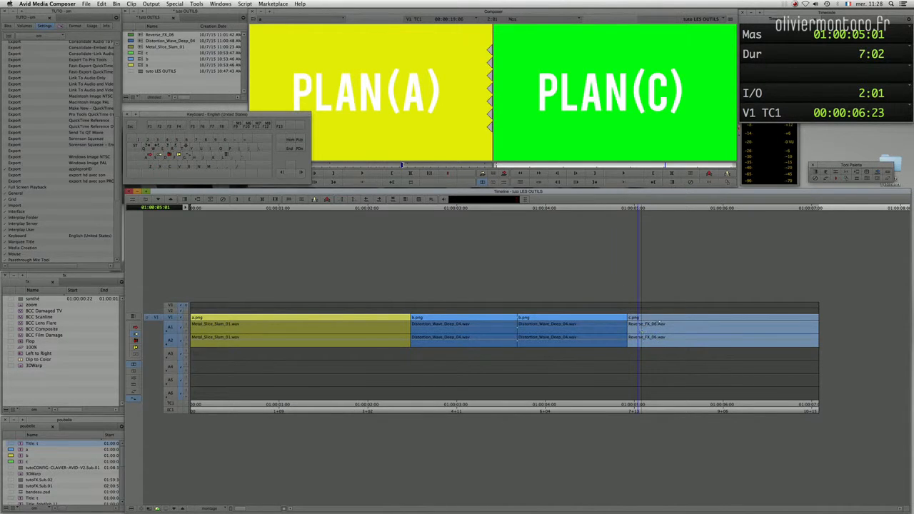
Reselect clip c's video and audio segments with a selection box drawn around the whole group
{"action": "mouse_move", "coordinate": [628, 284]}
{"action": "left_mouse_down"}
{"action": "mouse_move", "coordinate": [786, 388]}
{"action": "mouse_move", "coordinate": [813, 380]}
{"action": "left_mouse_up"}
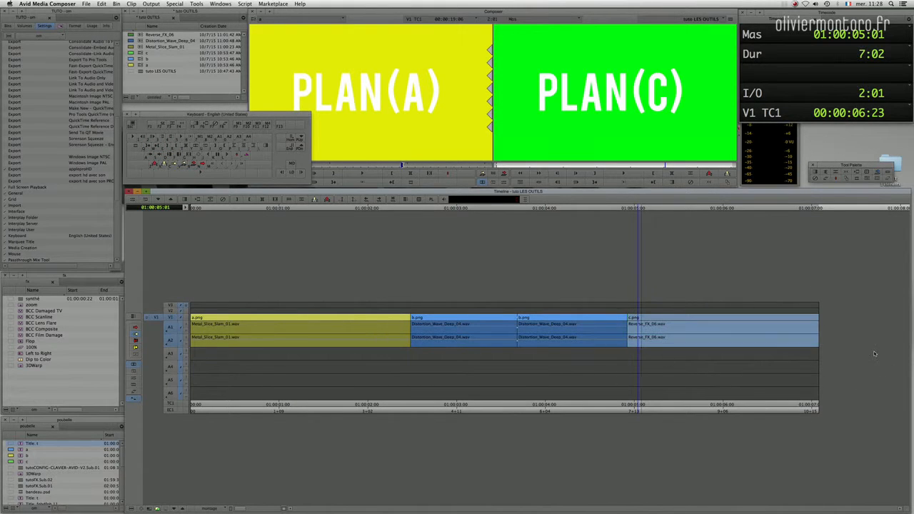
{"action": "left_click", "coordinate": [630, 280]}
{"action": "left_click_drag", "start_coordinate": [623, 295], "coordinate": [875, 378]}
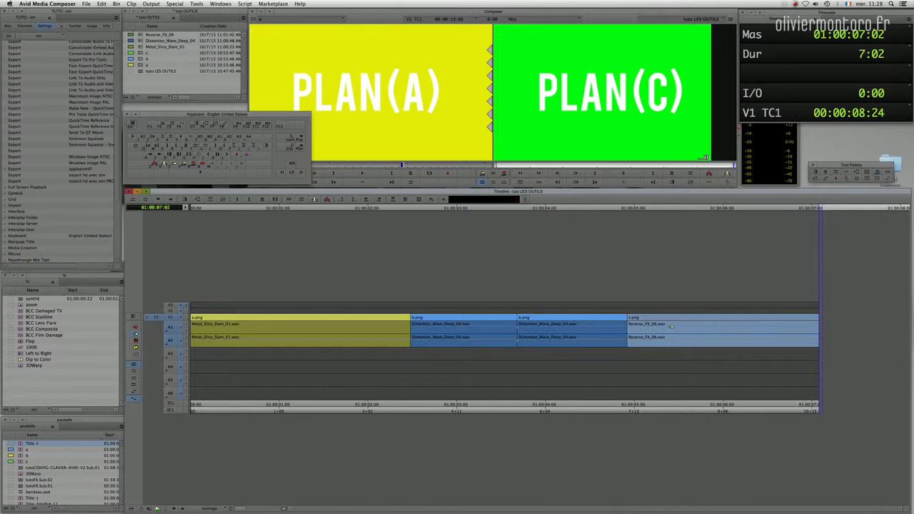
Try moving clip c's video and audio segments ahead of the clip b segments in Extract/Splice-In segment mode
{"action": "left_click_drag", "start_coordinate": [638, 324], "coordinate": [436, 323]}
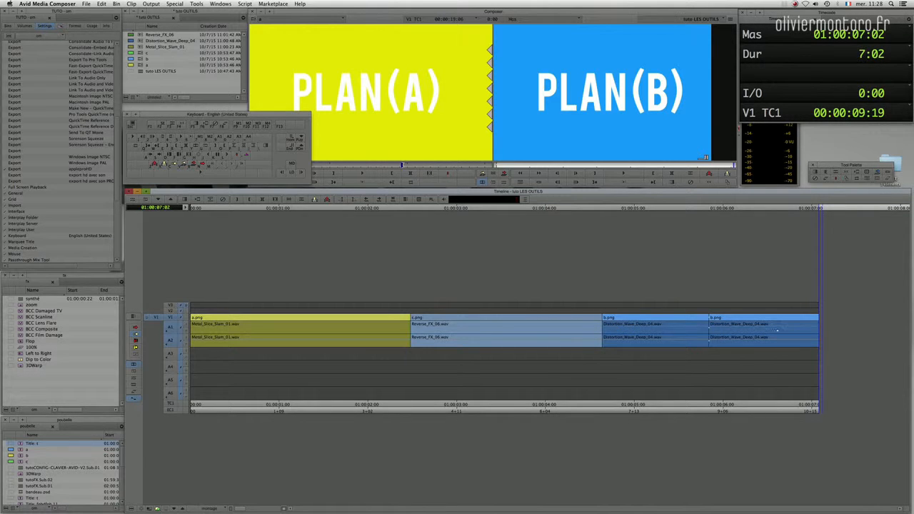
{"action": "left_click_drag", "start_coordinate": [472, 408], "coordinate": [461, 384]}
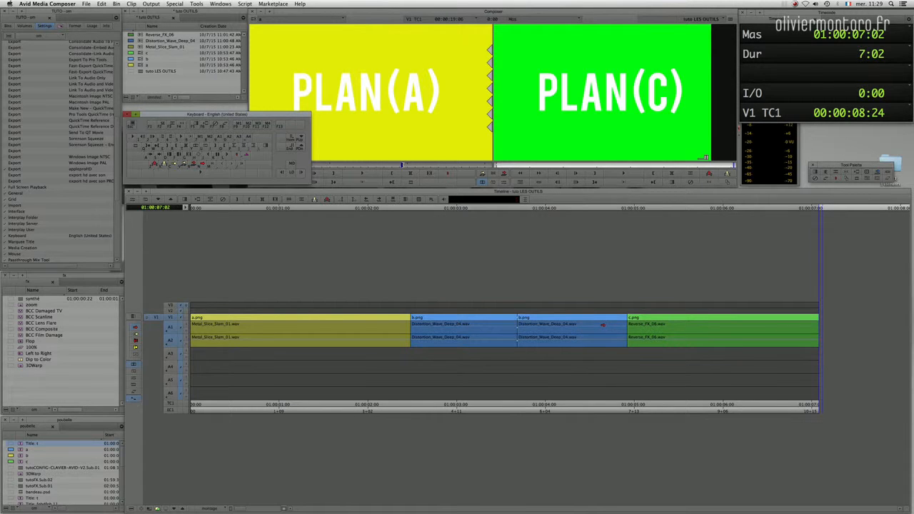
{"action": "left_click_drag", "start_coordinate": [626, 300], "coordinate": [817, 390]}
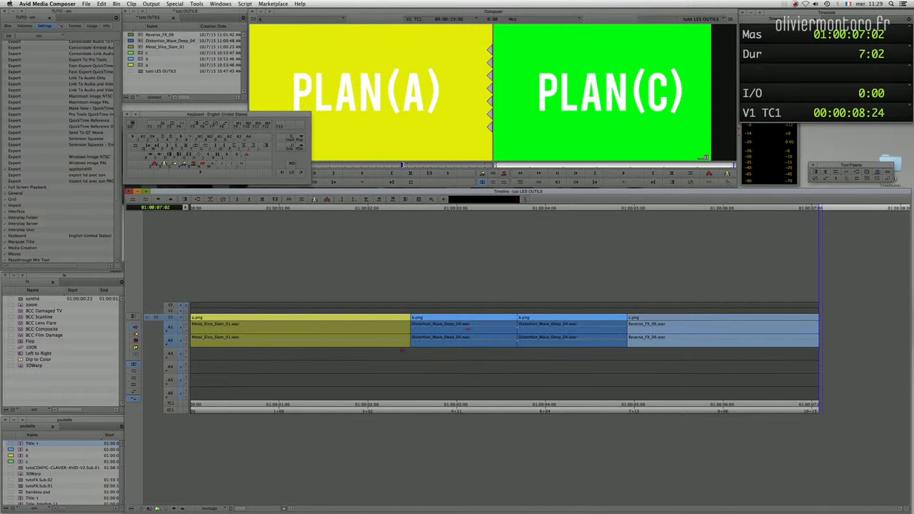
{"action": "left_click_drag", "start_coordinate": [653, 328], "coordinate": [353, 332]}
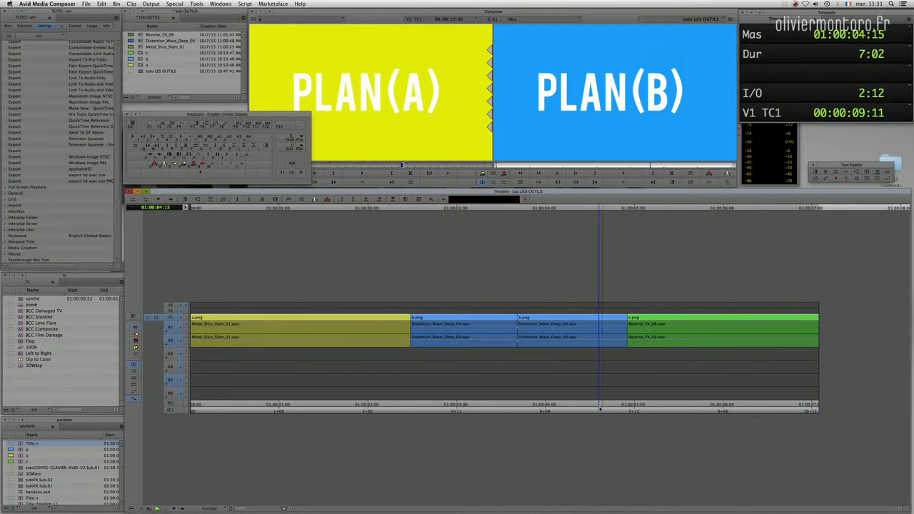
Deselect audio track A5 and park the sequence at 01:00:02:03, near the end of clip a
{"action": "mouse_move", "coordinate": [600, 272]}
{"action": "left_mouse_down"}
{"action": "mouse_move", "coordinate": [611, 272]}
{"action": "mouse_move", "coordinate": [599, 272]}
{"action": "left_mouse_up"}
{"action": "left_click_drag", "start_coordinate": [624, 410], "coordinate": [412, 412]}
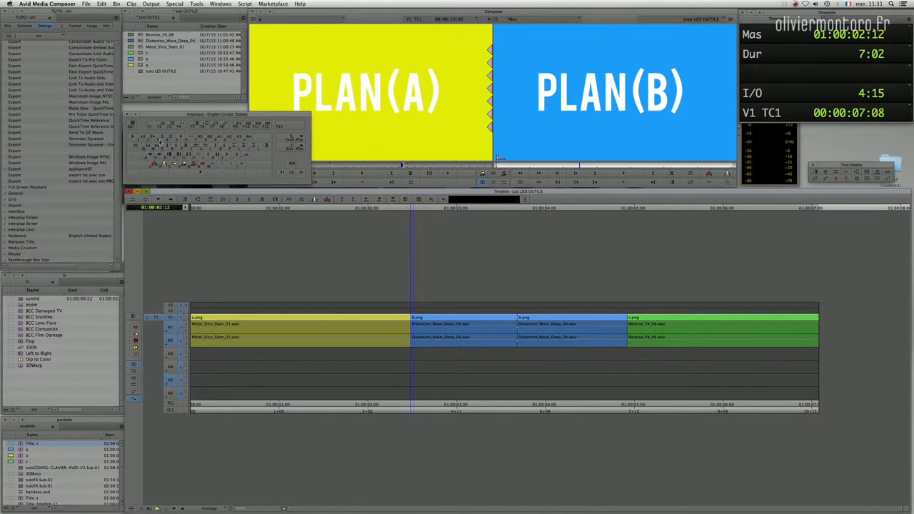
{"action": "left_click_drag", "start_coordinate": [220, 337], "coordinate": [283, 350]}
{"action": "left_click", "coordinate": [171, 380]}
{"action": "left_click_drag", "start_coordinate": [221, 333], "coordinate": [379, 364]}
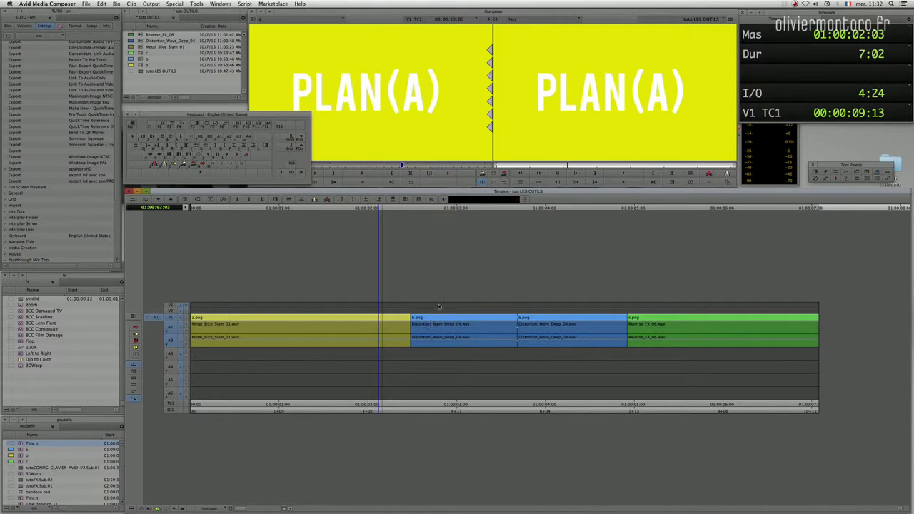
Try extracting the end of clip a from a mark in at 01:00:02:04, and undo the extraction
{"action": "left_click_drag", "start_coordinate": [475, 404], "coordinate": [384, 326]}
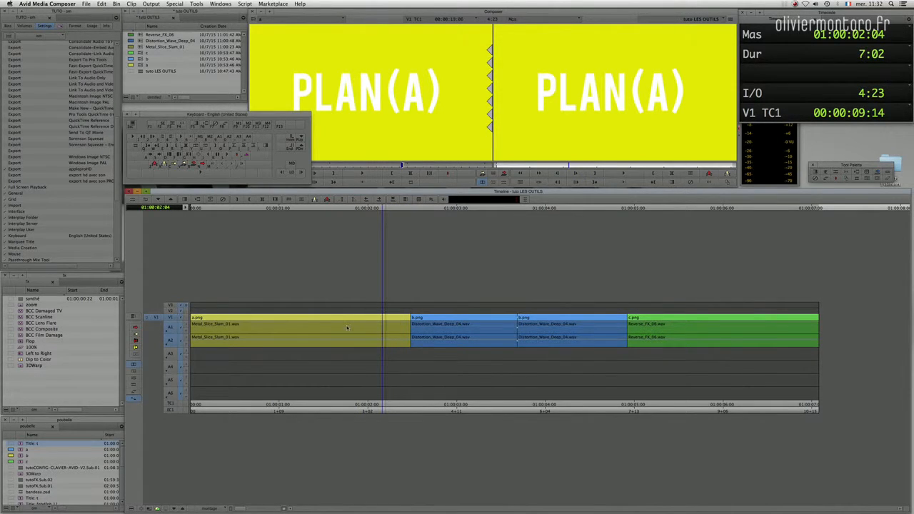
{"action": "key", "text": "i"}
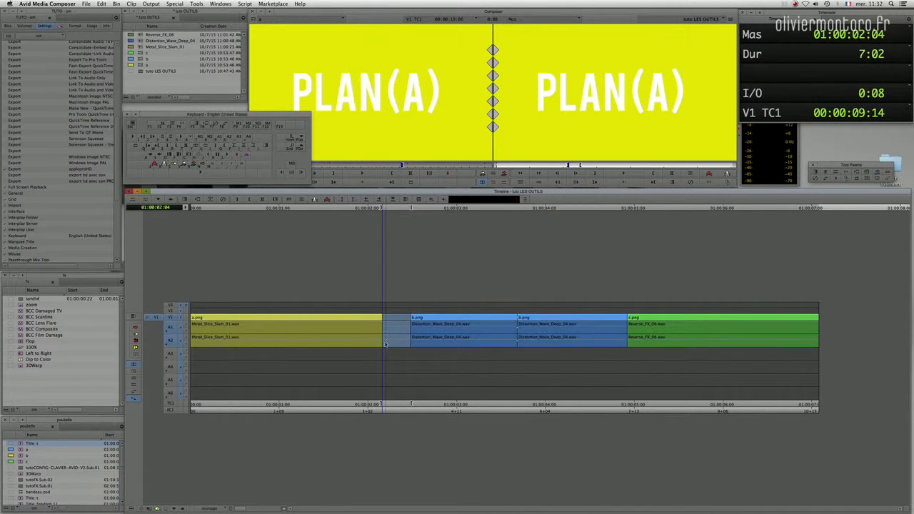
{"action": "left_click_drag", "start_coordinate": [384, 348], "coordinate": [391, 348]}
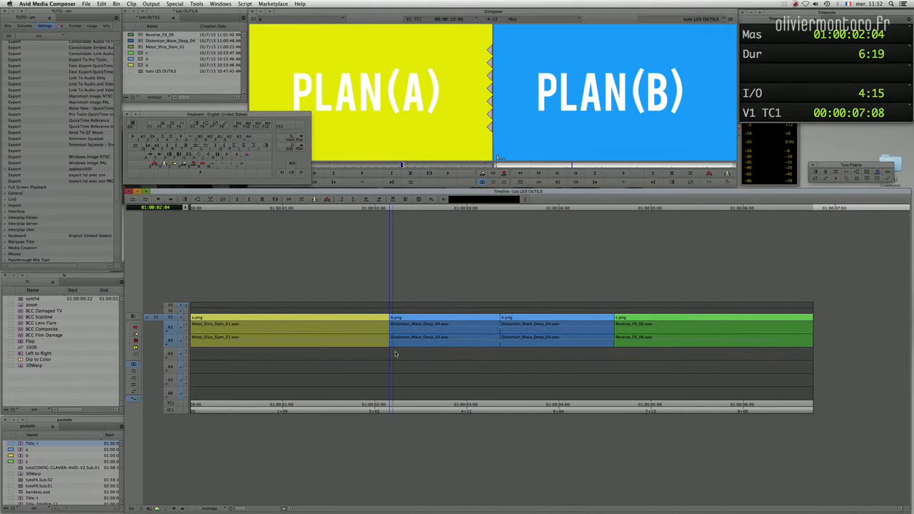
{"action": "key", "text": "super+z"}
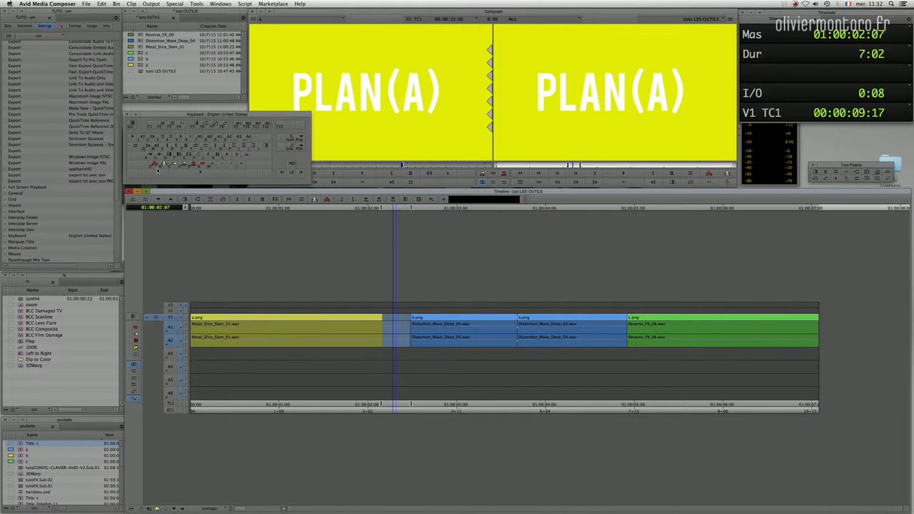
Mark all of clip a, move the mark in to 01:00:02:04, try extracting the marked tail, and undo it
{"action": "key", "text": "Left"}
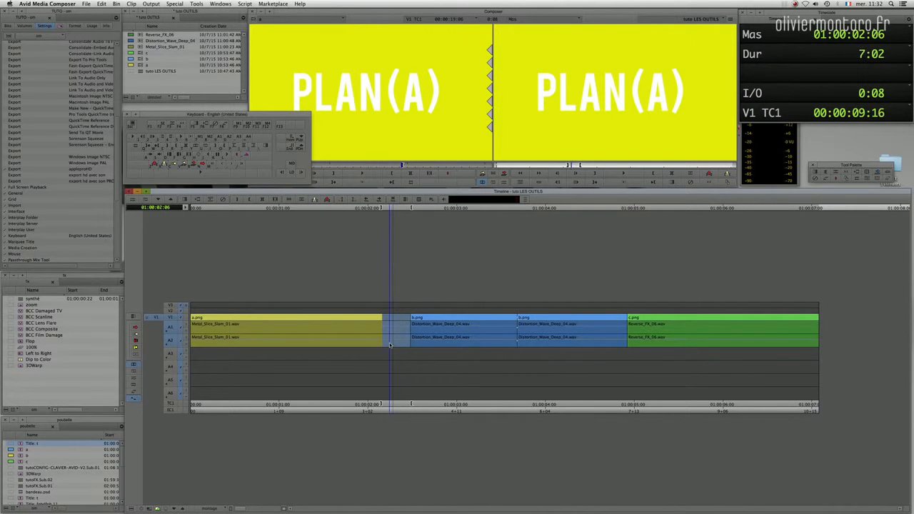
{"action": "key", "text": "Left"}
{"action": "key", "text": "Left"}
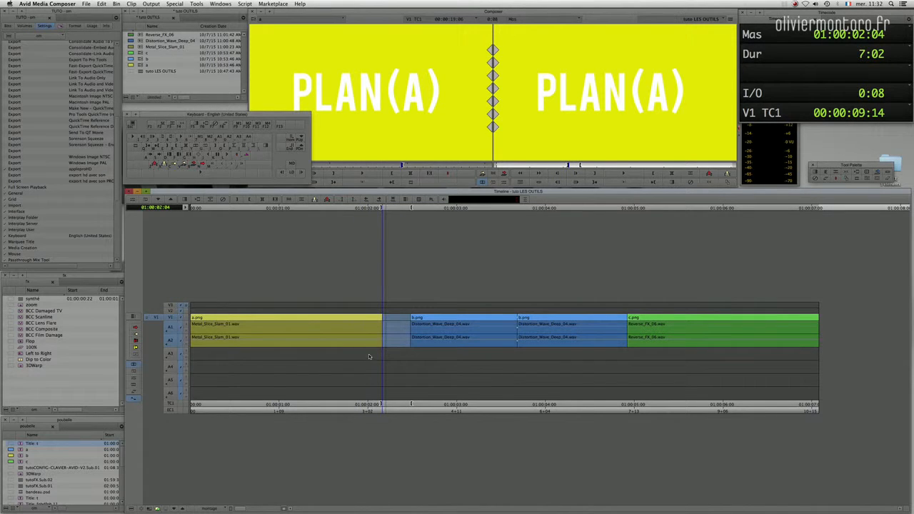
{"action": "key", "text": "t"}
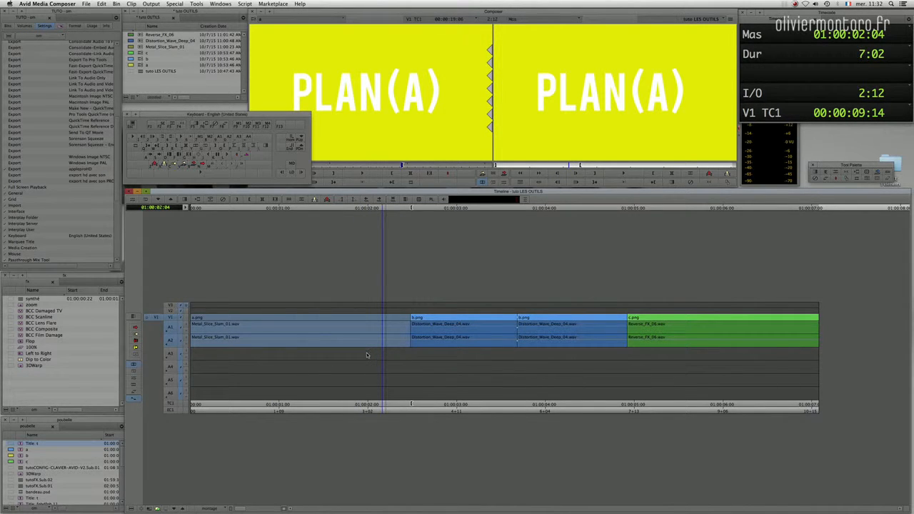
{"action": "key", "text": "i"}
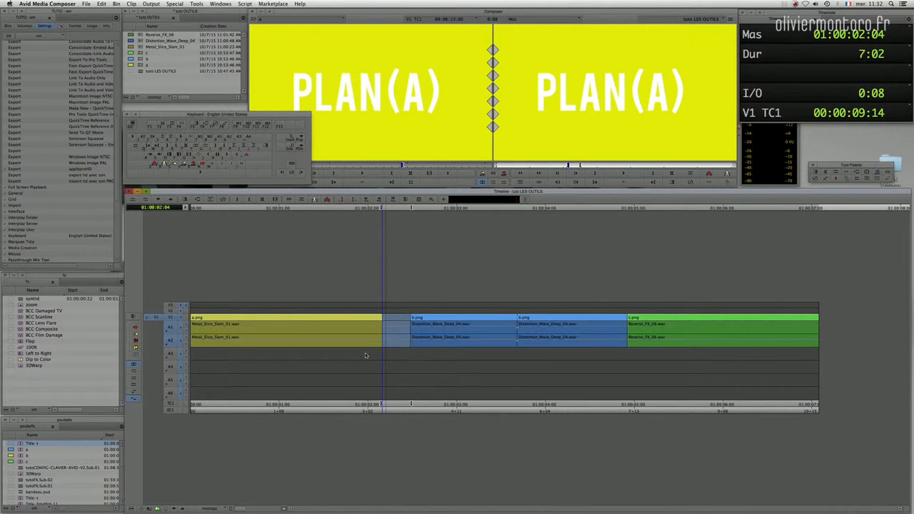
{"action": "key", "text": "x"}
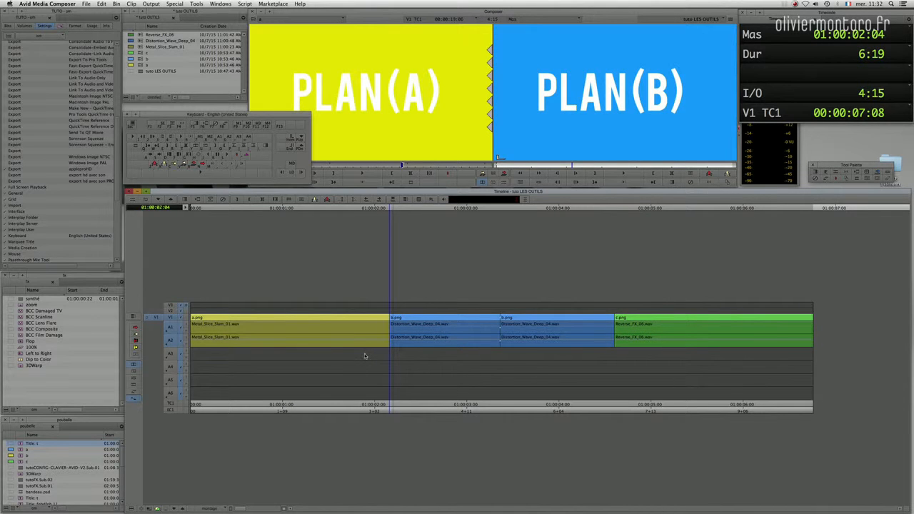
{"action": "key", "text": "super+z"}
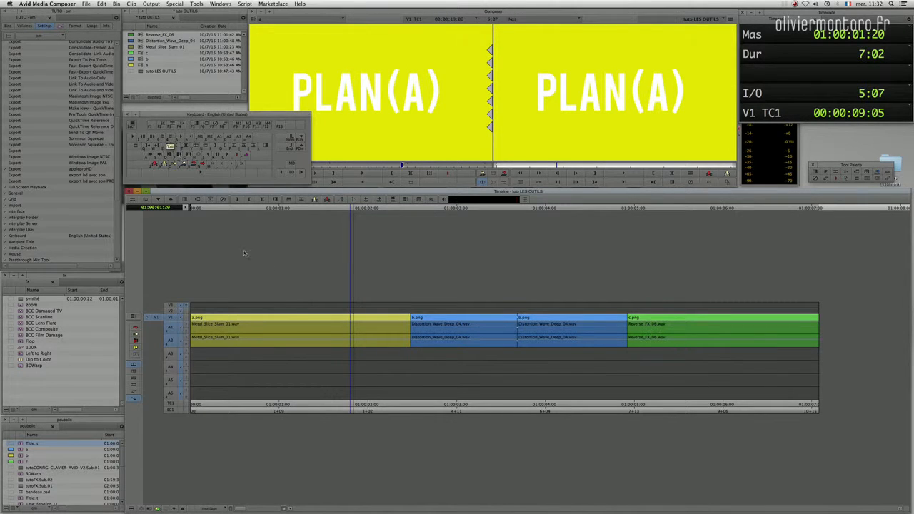
Try cutting clip a's tail from 01:00:01:24 with the one-step Tail command, and undo the cut
{"action": "left_click", "coordinate": [359, 346]}
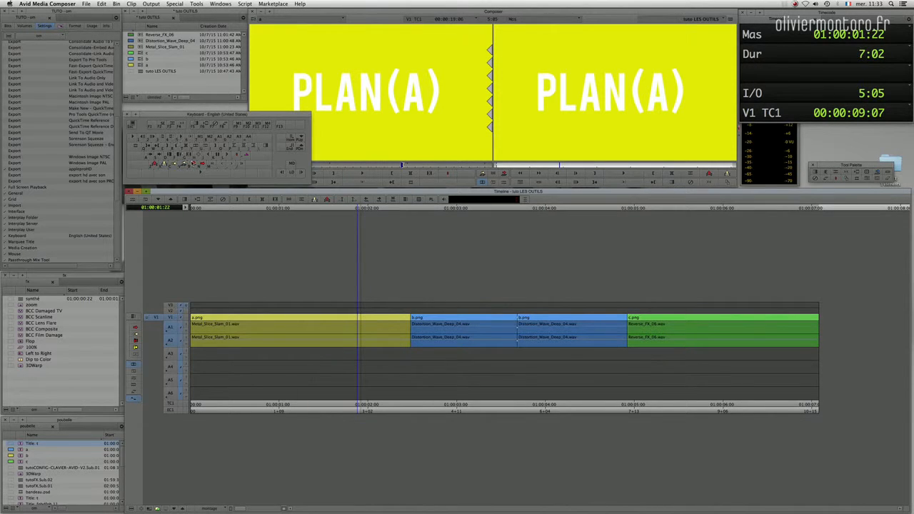
{"action": "left_click_drag", "start_coordinate": [359, 330], "coordinate": [368, 333]}
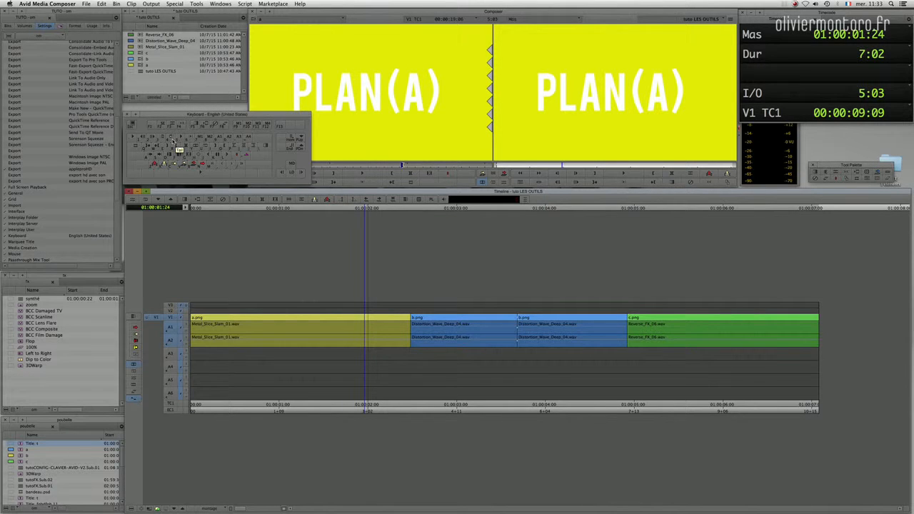
{"action": "key", "text": "shift+w"}
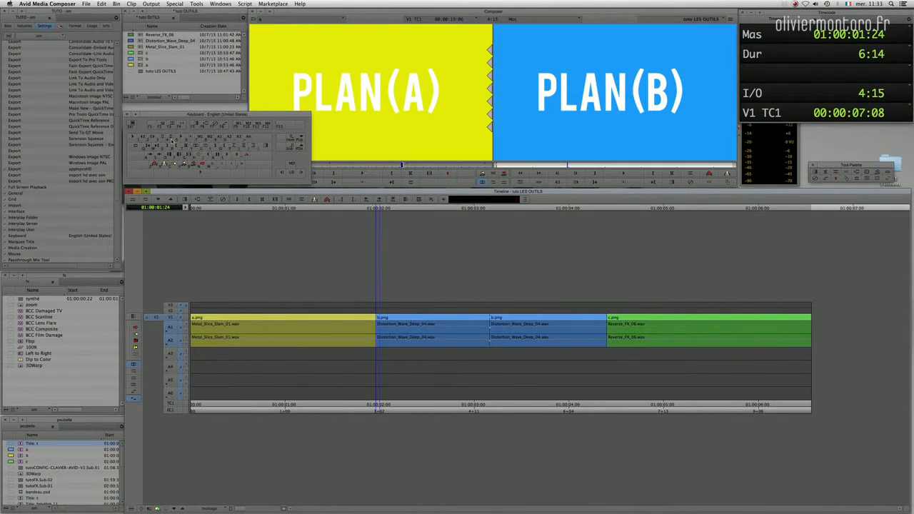
{"action": "mouse_move", "coordinate": [353, 330]}
{"action": "left_mouse_down"}
{"action": "mouse_move", "coordinate": [377, 336]}
{"action": "mouse_move", "coordinate": [338, 339]}
{"action": "mouse_move", "coordinate": [379, 341]}
{"action": "mouse_move", "coordinate": [362, 336]}
{"action": "left_mouse_up"}
{"action": "key", "text": "super+z"}
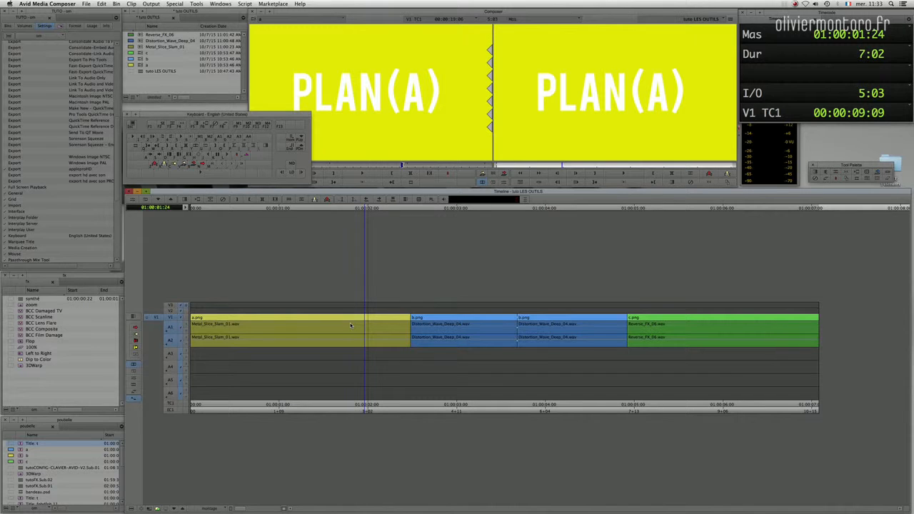
Park the sequence at 01:00:02:11 and undo the cut that splits clip b
{"action": "left_click_drag", "start_coordinate": [350, 326], "coordinate": [339, 346]}
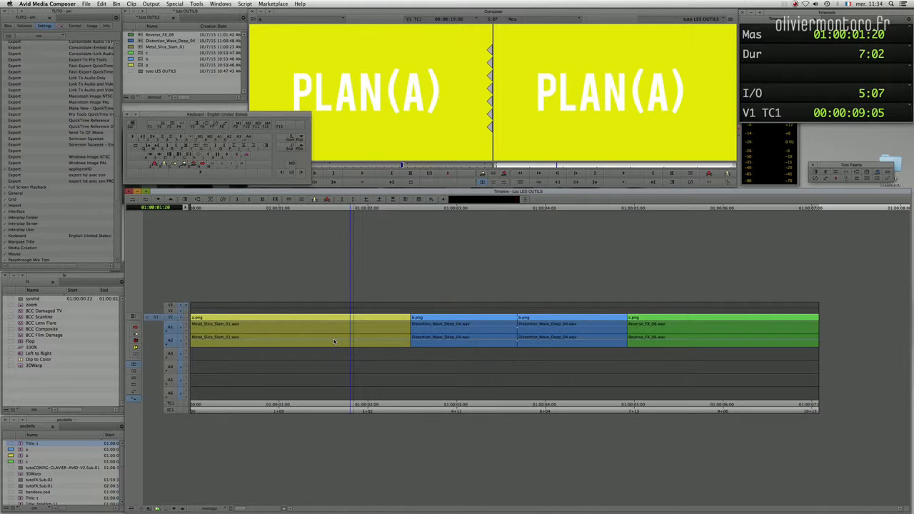
{"action": "left_click_drag", "start_coordinate": [335, 341], "coordinate": [407, 343]}
{"action": "key", "text": "super+z"}
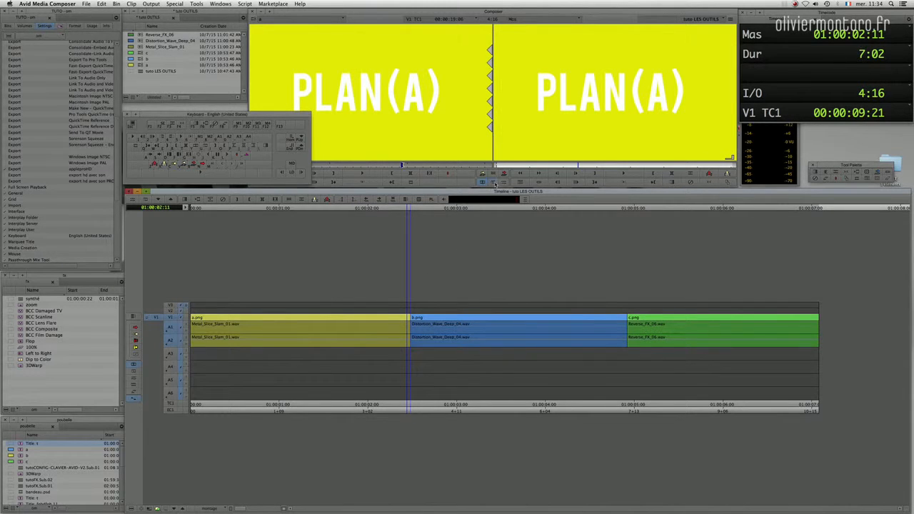
Enter Trim mode at the cut between clips a and b, and extend only clip a's side by two frames
{"action": "left_click", "coordinate": [494, 183]}
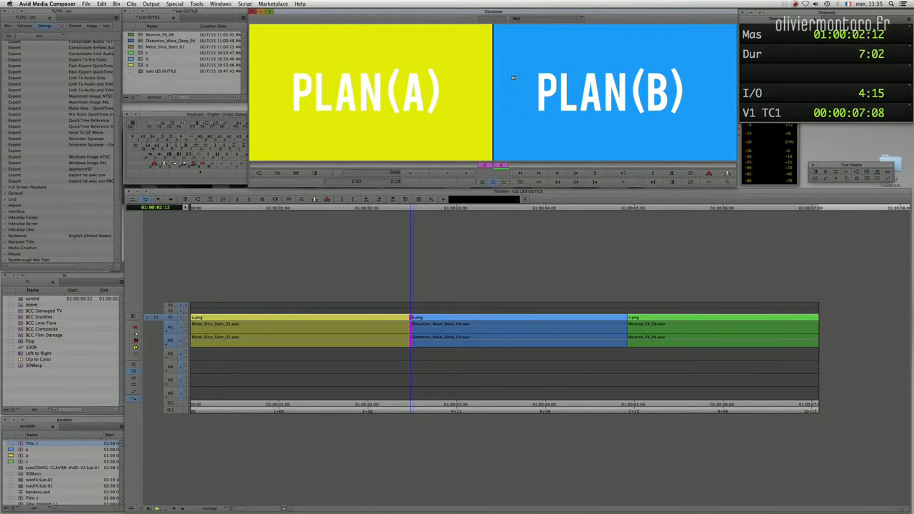
{"action": "left_click", "coordinate": [432, 108]}
{"action": "left_click", "coordinate": [449, 174]}
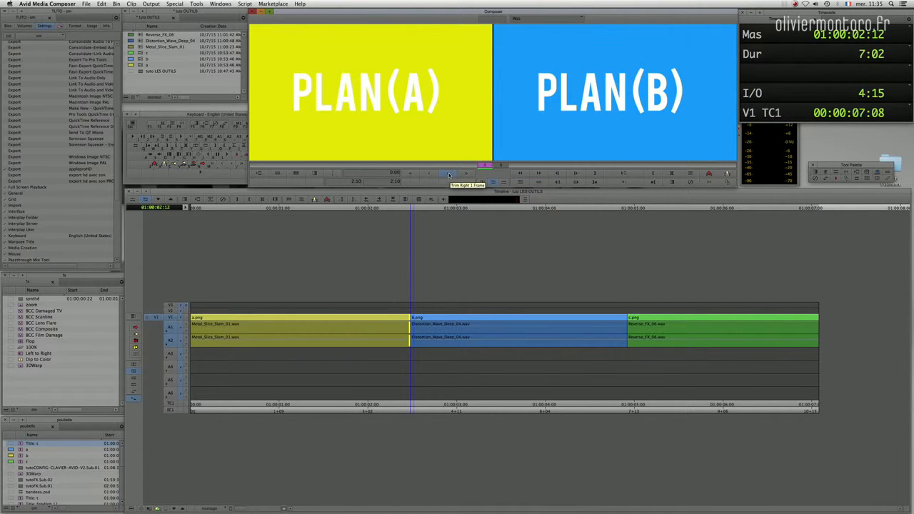
{"action": "key", "text": "period"}
{"action": "key", "text": "period"}
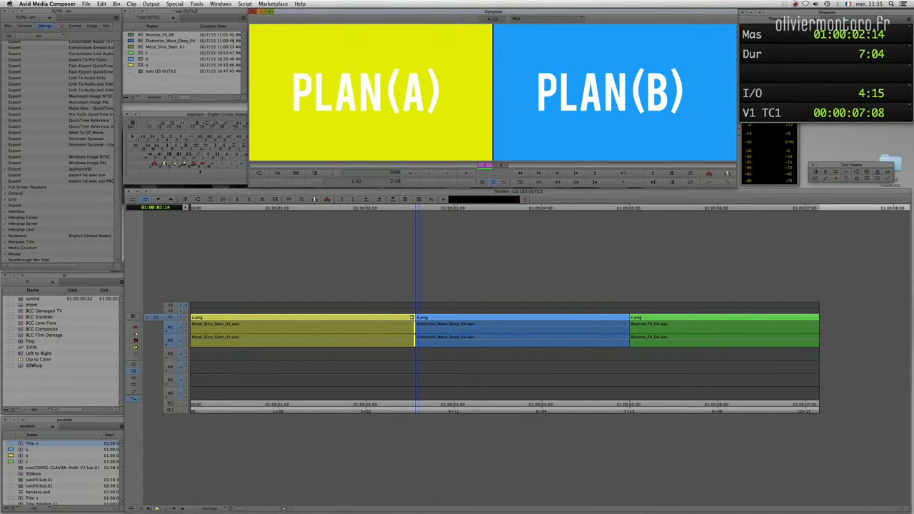
Select only clip b's side of the cut and trim six frames off its head
{"action": "left_click", "coordinate": [516, 149]}
{"action": "left_click", "coordinate": [523, 140]}
{"action": "left_click", "coordinate": [430, 176]}
{"action": "left_click", "coordinate": [395, 251]}
{"action": "key", "text": "k"}
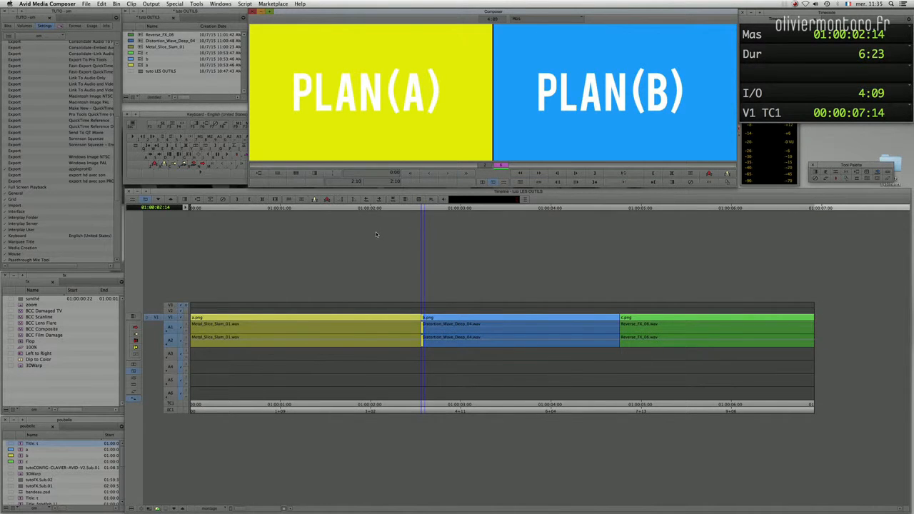
Try rolling the cut between clips a and b with both sides selected, and leave Trim mode
{"action": "left_click", "coordinate": [493, 158]}
{"action": "left_click", "coordinate": [451, 174]}
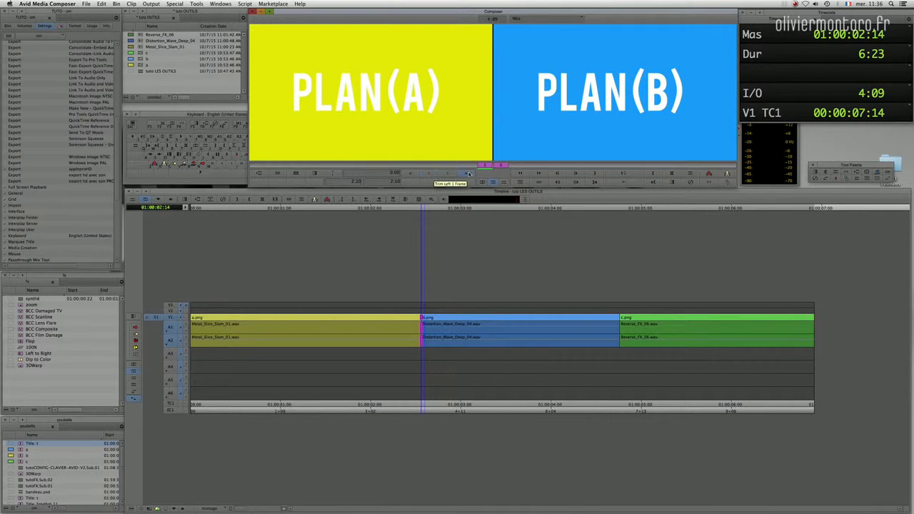
{"action": "left_click", "coordinate": [468, 174]}
{"action": "left_click", "coordinate": [467, 175]}
{"action": "left_click", "coordinate": [457, 253]}
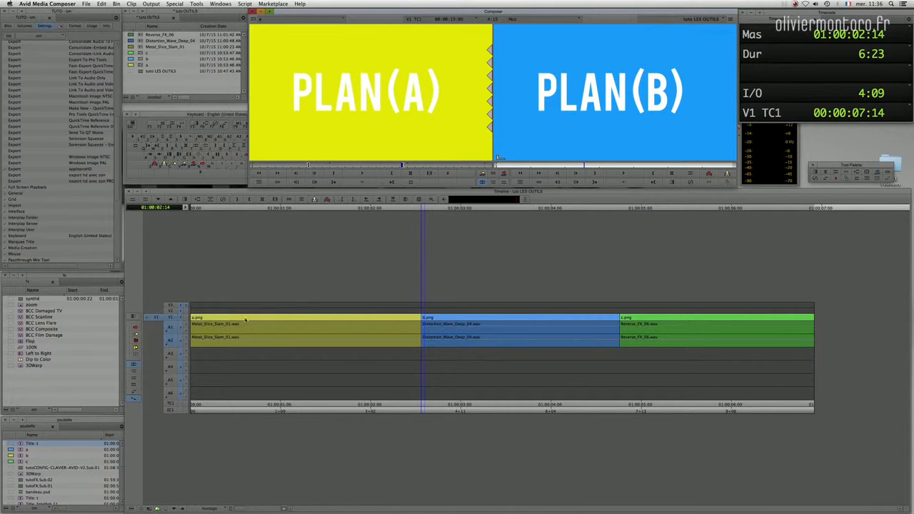
Try extending clip a's video by six frames in Trim mode with only V1 selected for editing, and undo it
{"action": "left_click", "coordinate": [173, 320]}
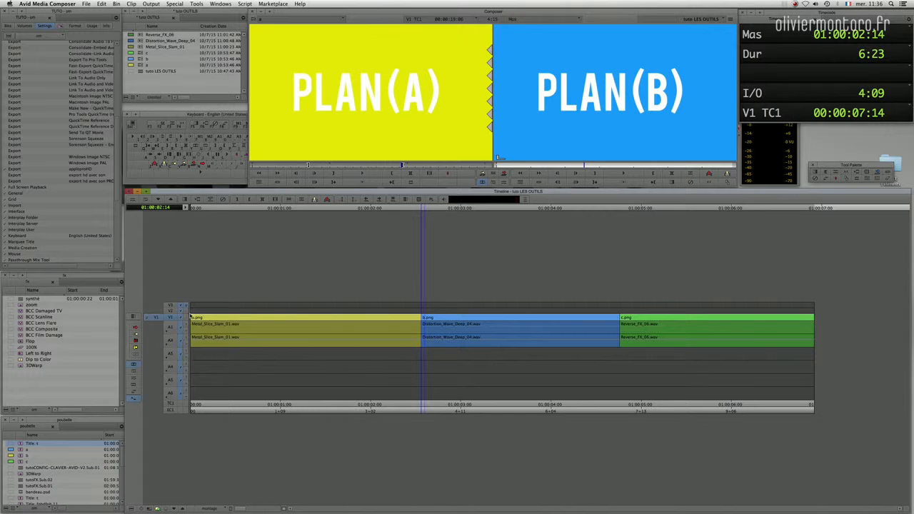
{"action": "left_click", "coordinate": [482, 174]}
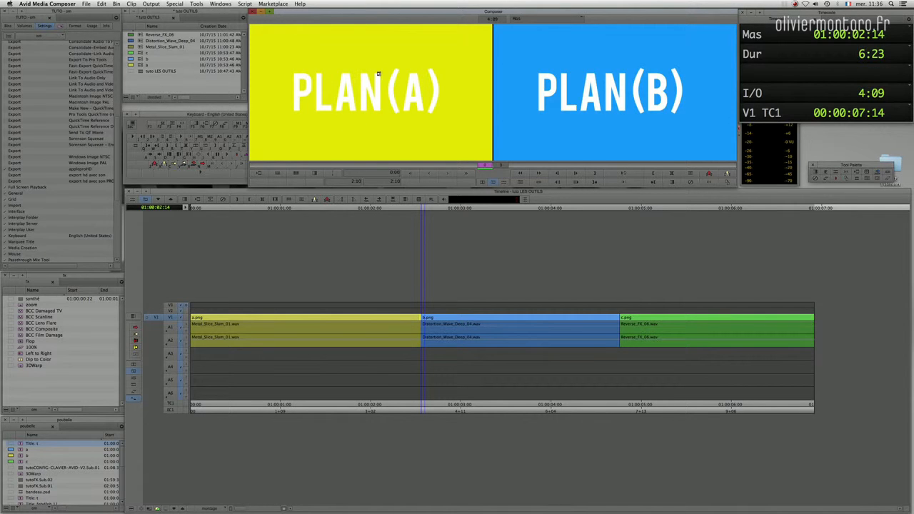
{"action": "left_click", "coordinate": [450, 174]}
{"action": "left_click_drag", "start_coordinate": [433, 336], "coordinate": [436, 335]}
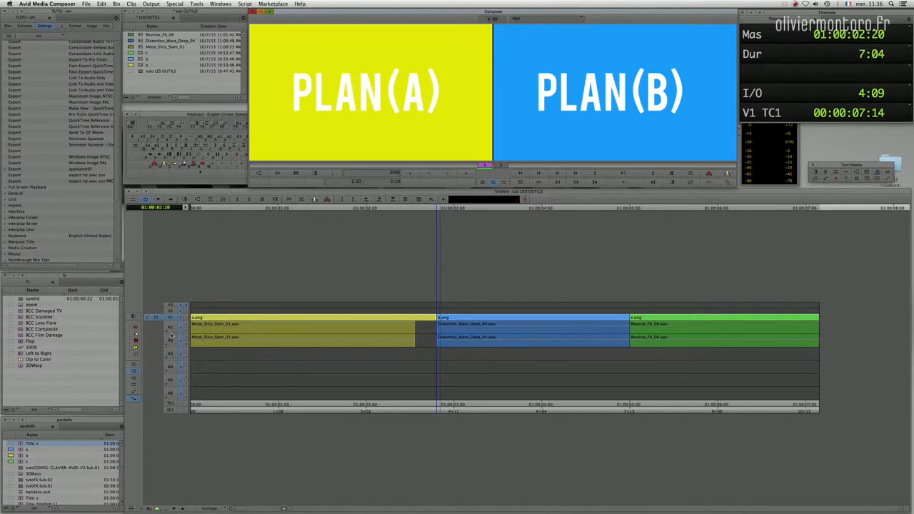
{"action": "left_click_drag", "start_coordinate": [381, 412], "coordinate": [381, 304]}
{"action": "key", "text": "super+z"}
Scrub back and forth through the sequence and park it at 01:00:01:17 within clip a
{"action": "left_click", "coordinate": [418, 408]}
{"action": "left_click_drag", "start_coordinate": [419, 408], "coordinate": [234, 318]}
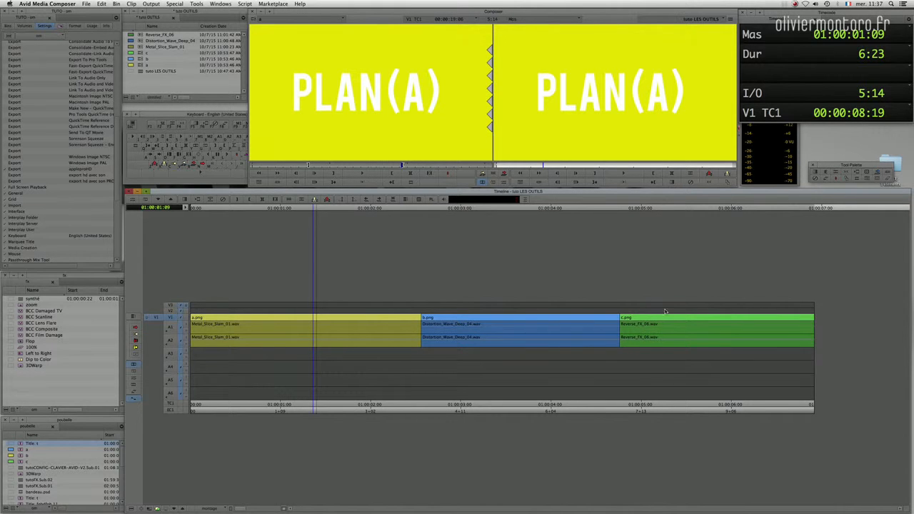
{"action": "left_click_drag", "start_coordinate": [477, 292], "coordinate": [498, 327]}
{"action": "left_click_drag", "start_coordinate": [427, 327], "coordinate": [541, 345]}
{"action": "left_click_drag", "start_coordinate": [391, 333], "coordinate": [378, 357]}
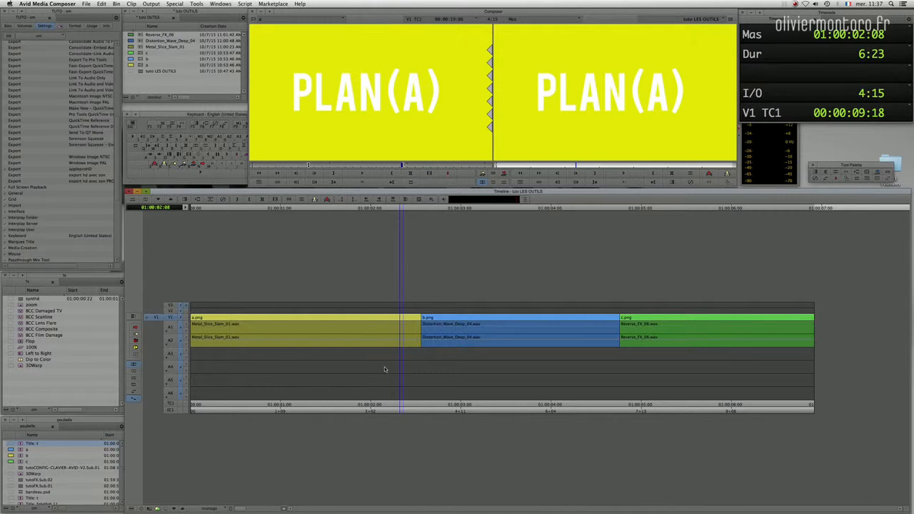
{"action": "left_click", "coordinate": [359, 405]}
{"action": "left_click_drag", "start_coordinate": [359, 405], "coordinate": [212, 378]}
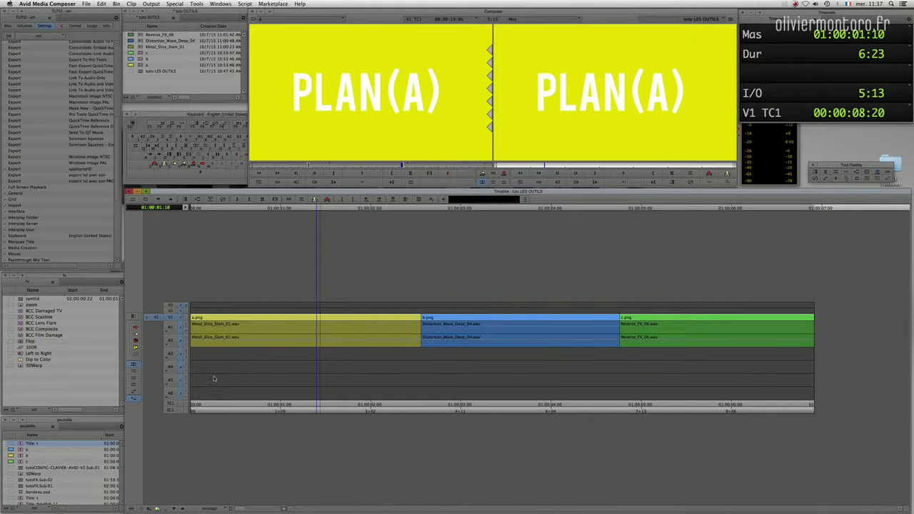
{"action": "left_click", "coordinate": [182, 414]}
{"action": "left_click", "coordinate": [181, 411]}
{"action": "left_click", "coordinate": [337, 407]}
{"action": "key", "text": "Right"}
{"action": "key", "text": "Right"}
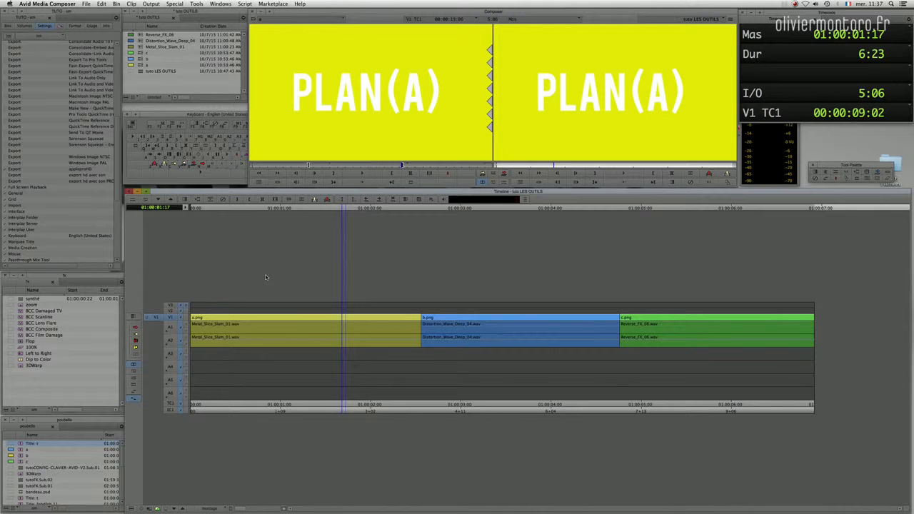
Cut off clip a's tail after 01:00:01:17 across picture and sound, and scrub through clips a, b and c to review the sequence
{"action": "key", "text": "shift+o"}
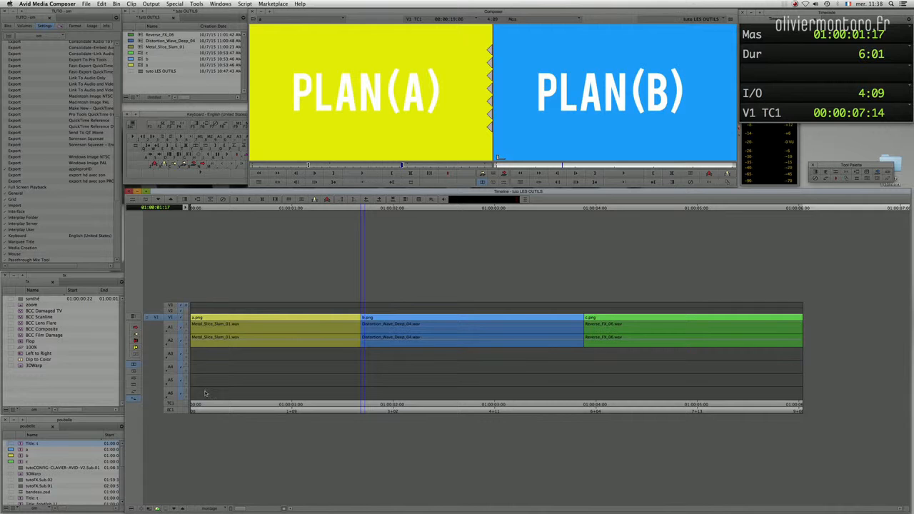
{"action": "left_click_drag", "start_coordinate": [392, 409], "coordinate": [646, 408]}
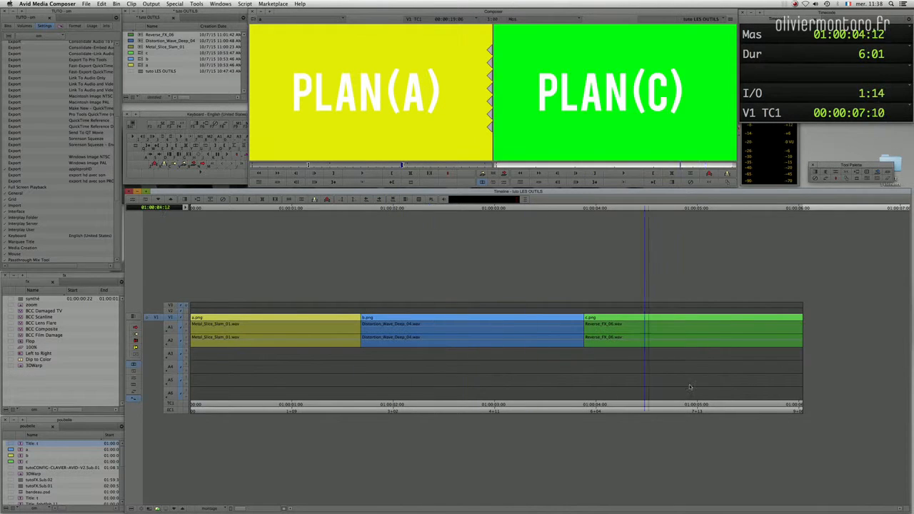
{"action": "left_click", "coordinate": [382, 378]}
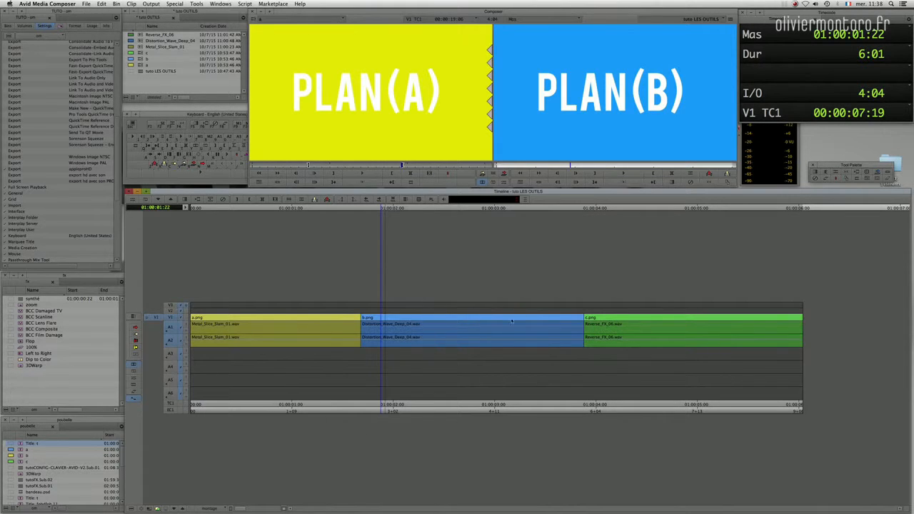
{"action": "left_click_drag", "start_coordinate": [513, 311], "coordinate": [614, 330]}
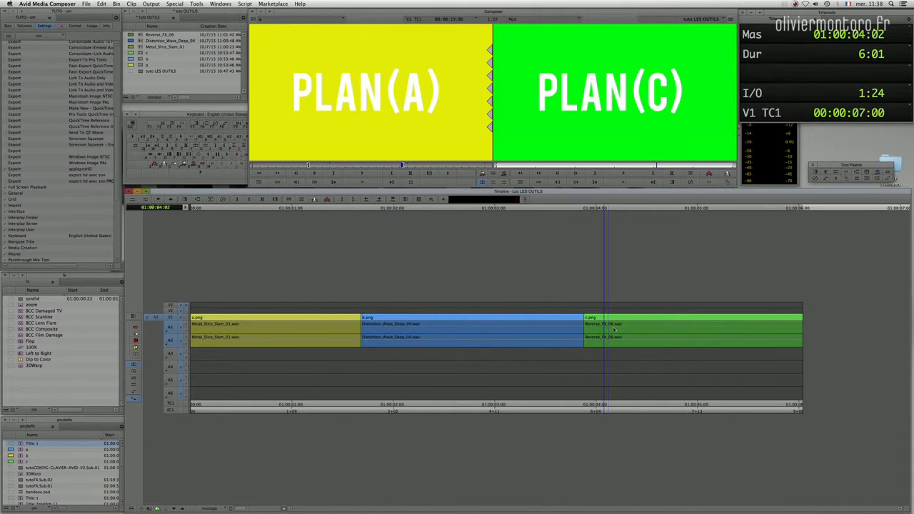
{"action": "left_click_drag", "start_coordinate": [709, 325], "coordinate": [413, 334]}
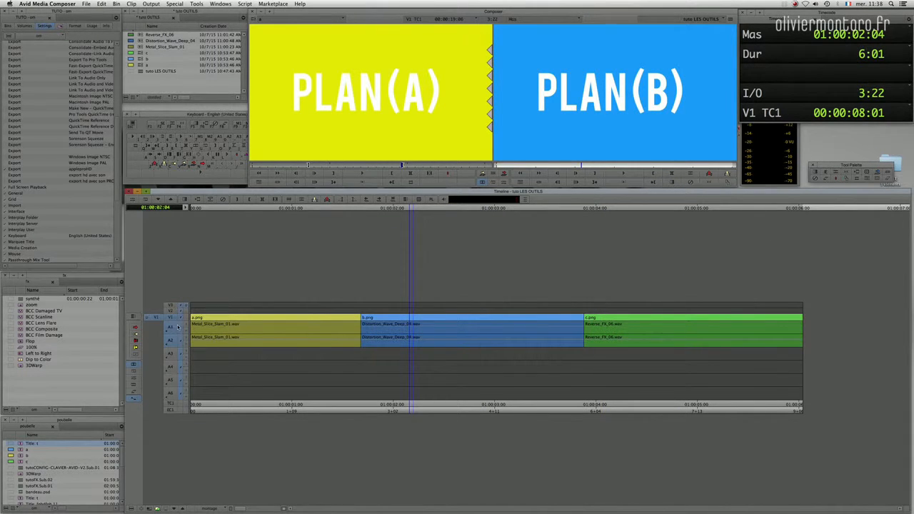
{"action": "left_click_drag", "start_coordinate": [228, 327], "coordinate": [452, 337]}
{"action": "left_click_drag", "start_coordinate": [372, 338], "coordinate": [562, 335]}
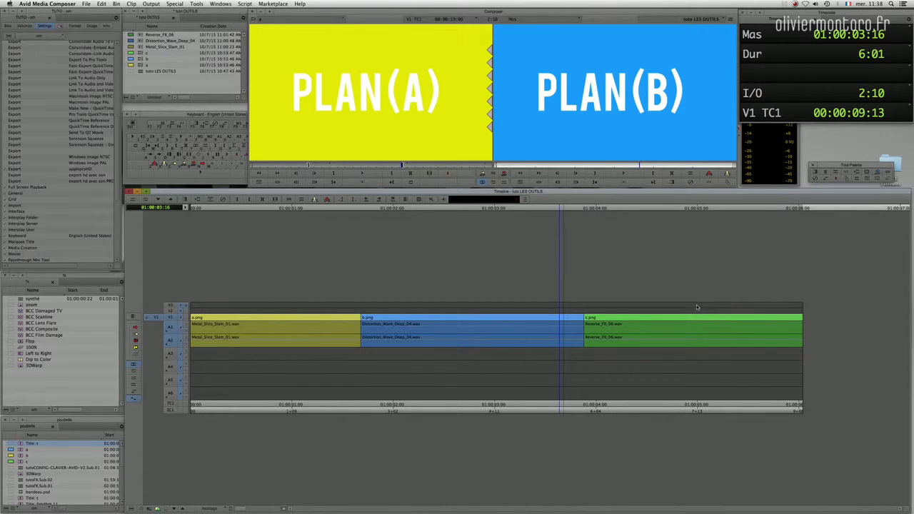
{"action": "left_click_drag", "start_coordinate": [624, 350], "coordinate": [385, 336]}
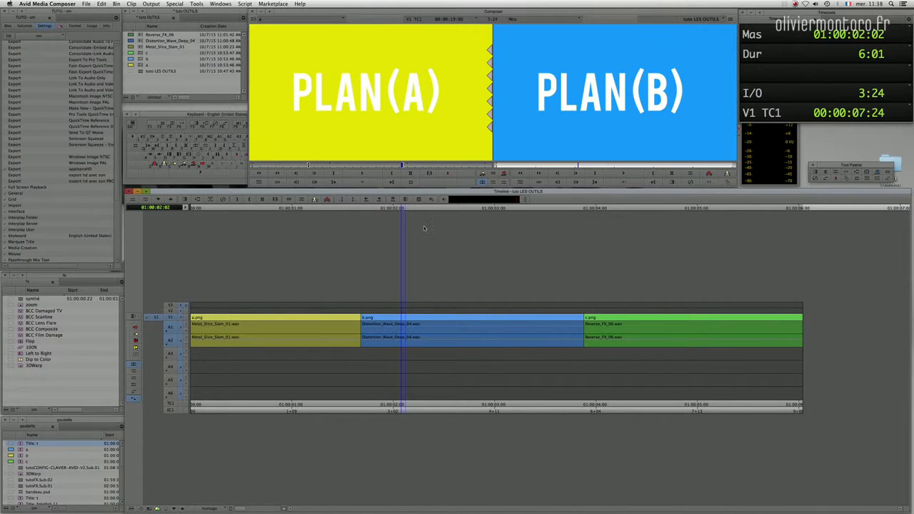
Enter Trim mode at the cut between clips a and b, bring the keyboard palette forward, and leave Trim mode
{"action": "left_click", "coordinate": [492, 182]}
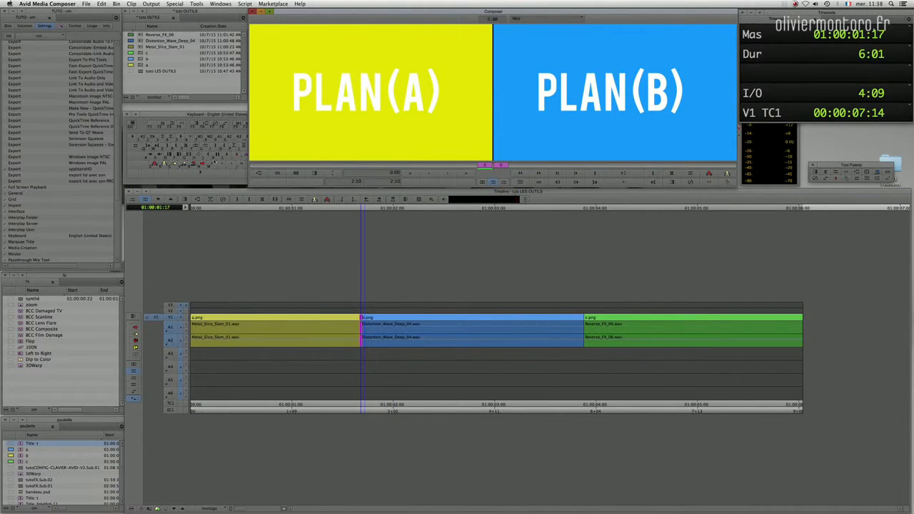
{"action": "left_click", "coordinate": [223, 111]}
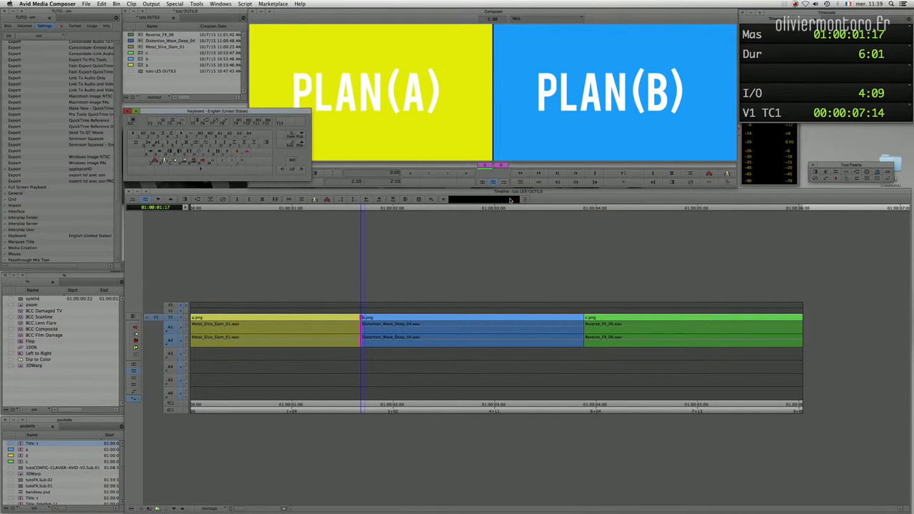
{"action": "left_click", "coordinate": [482, 182]}
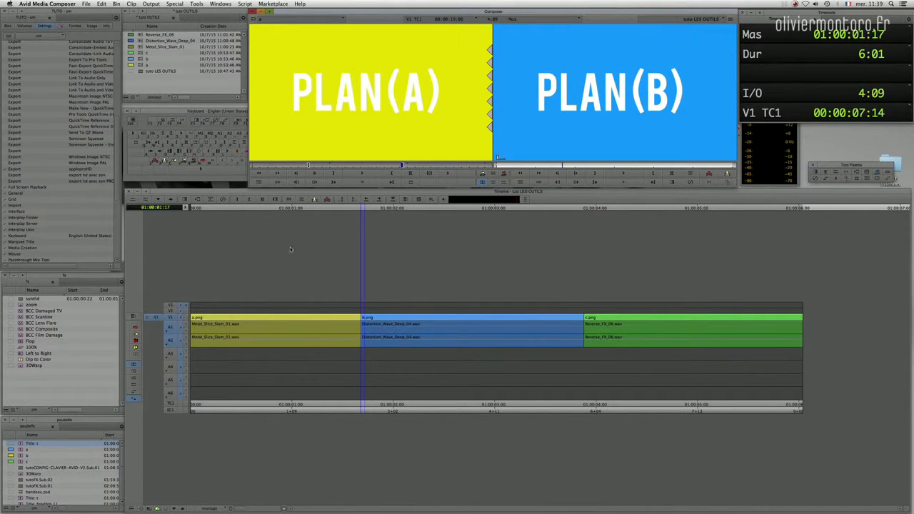
Try entering Trim mode by lassoing the cut between clips a and b, returning to source/record mode each time
{"action": "mouse_move", "coordinate": [270, 276]}
{"action": "left_mouse_down"}
{"action": "mouse_move", "coordinate": [404, 400]}
{"action": "mouse_move", "coordinate": [394, 383]}
{"action": "left_mouse_up"}
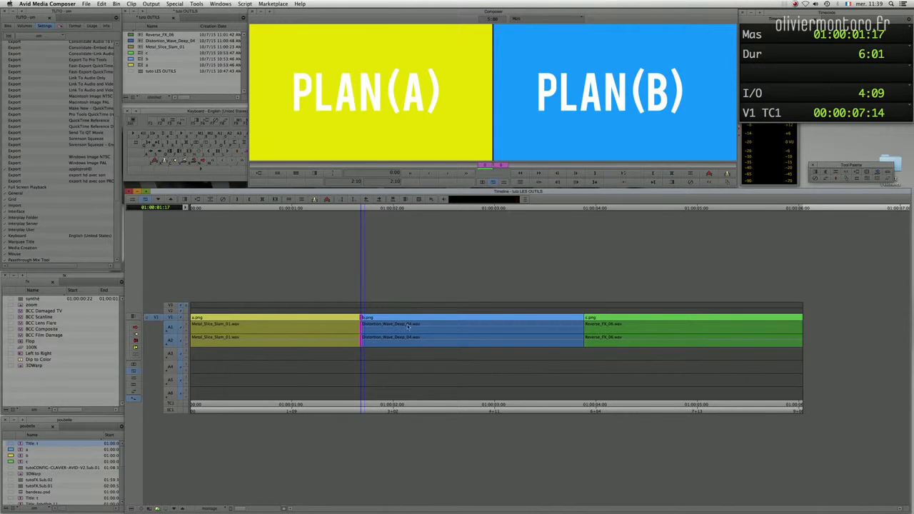
{"action": "left_click", "coordinate": [482, 182]}
{"action": "left_click_drag", "start_coordinate": [285, 254], "coordinate": [300, 275]}
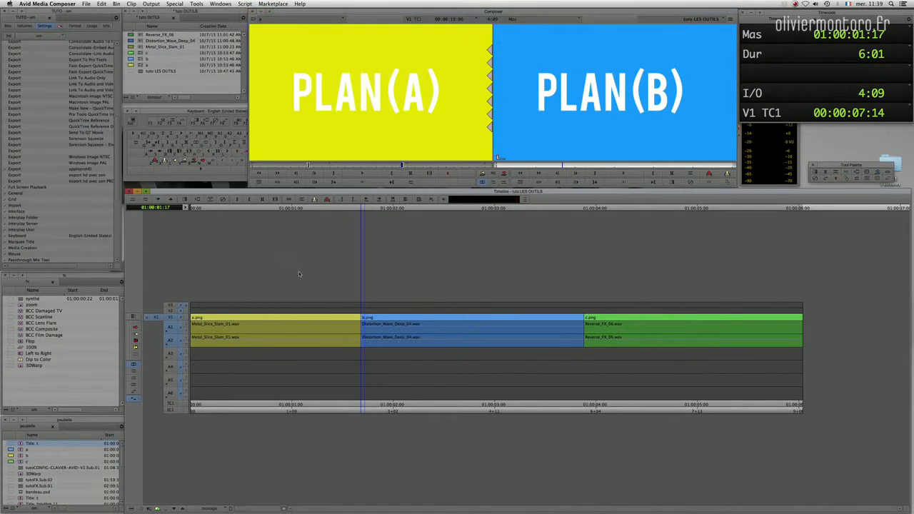
{"action": "left_click_drag", "start_coordinate": [390, 406], "coordinate": [402, 314]}
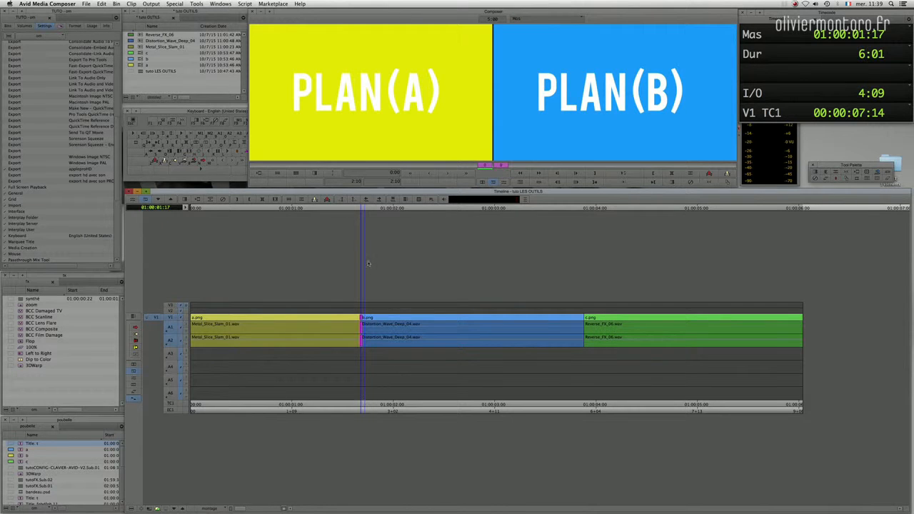
{"action": "left_click", "coordinate": [482, 182]}
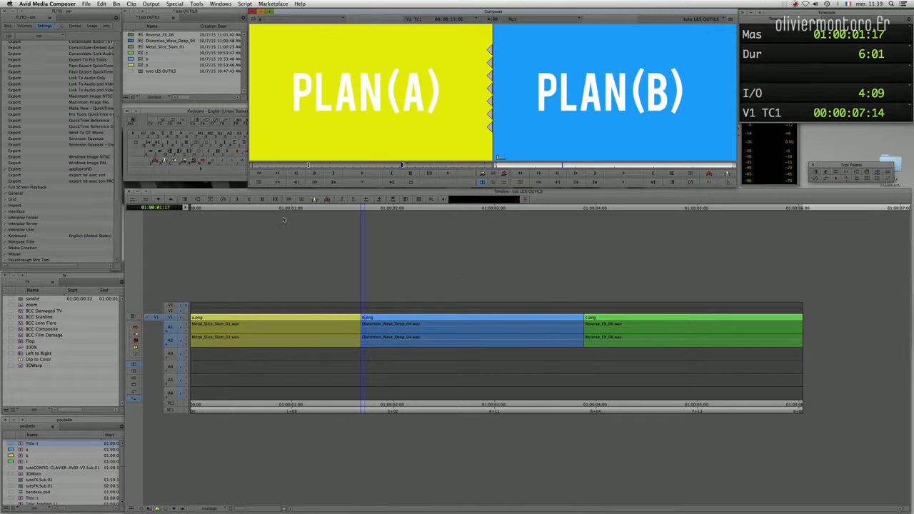
{"action": "left_click", "coordinate": [333, 286]}
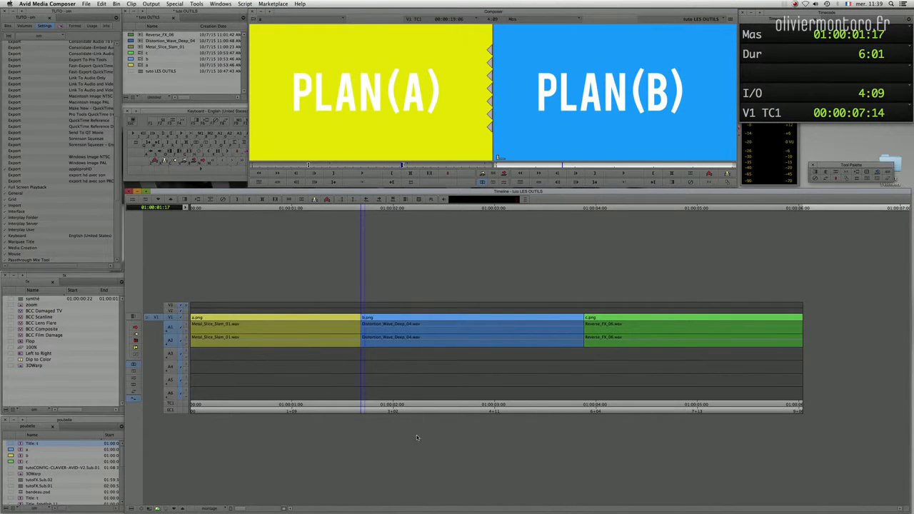
Enter Trim mode on the cut between clips b and c at 01:00:03:22 with both sides selected
{"action": "key", "text": "u"}
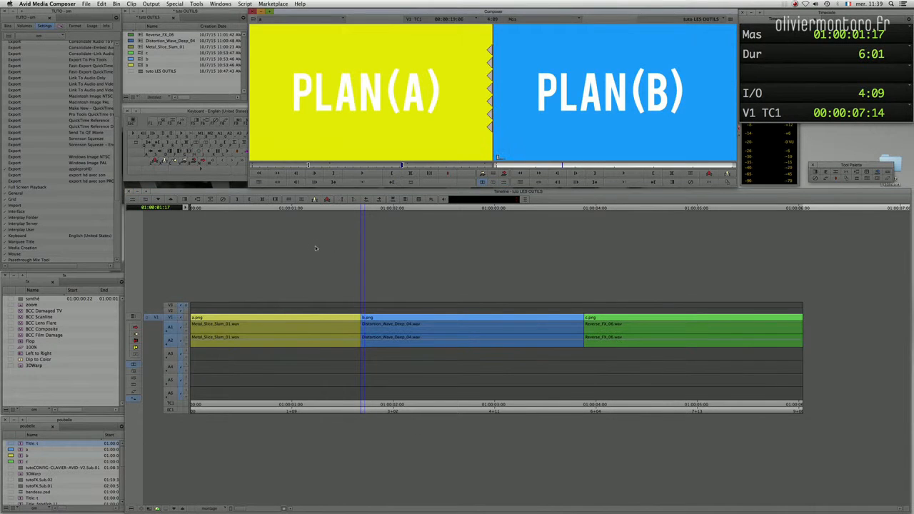
{"action": "key", "text": "s"}
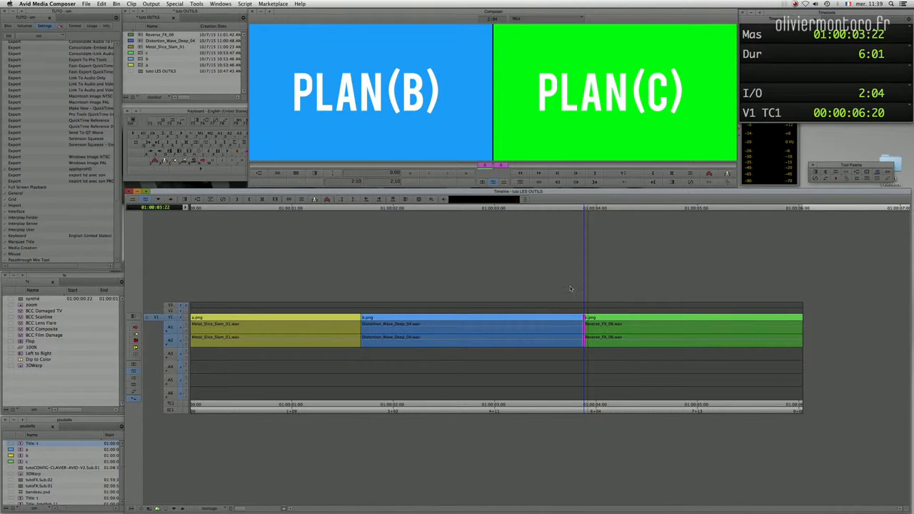
{"action": "left_click_drag", "start_coordinate": [593, 405], "coordinate": [546, 342]}
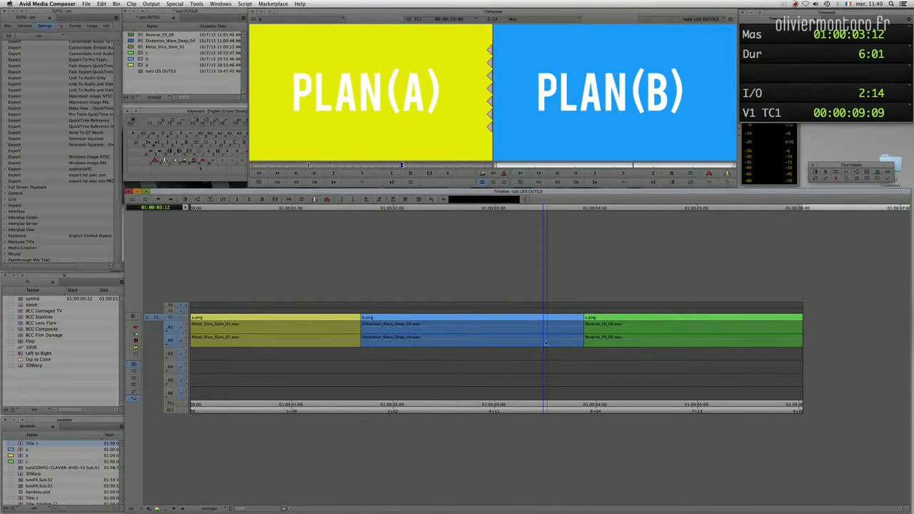
{"action": "left_click", "coordinate": [585, 320]}
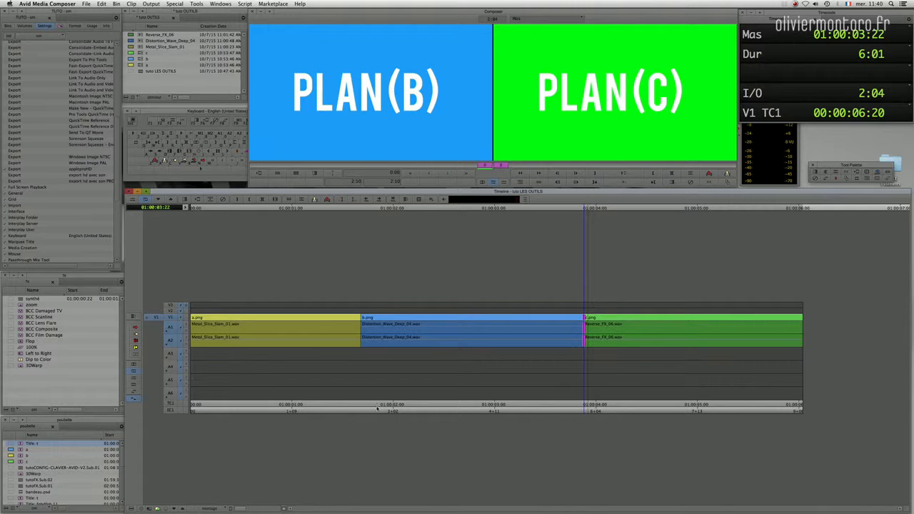
Switch the trim selection among clip b's side, clip c's side and both sides of their cut
{"action": "left_click", "coordinate": [517, 127]}
{"action": "left_click", "coordinate": [443, 112]}
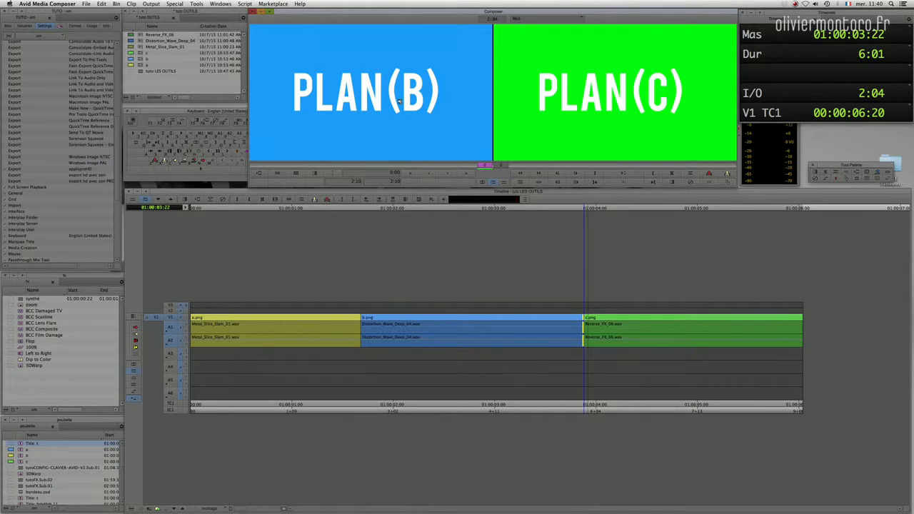
{"action": "left_click", "coordinate": [589, 105]}
{"action": "left_click", "coordinate": [488, 121]}
{"action": "left_click", "coordinate": [573, 121]}
{"action": "key", "text": "p"}
Roll the cut between clips b and c to 01:00:04:10, nudge it one frame back to 01:00:04:09, and leave Trim mode
{"action": "left_click", "coordinate": [584, 319]}
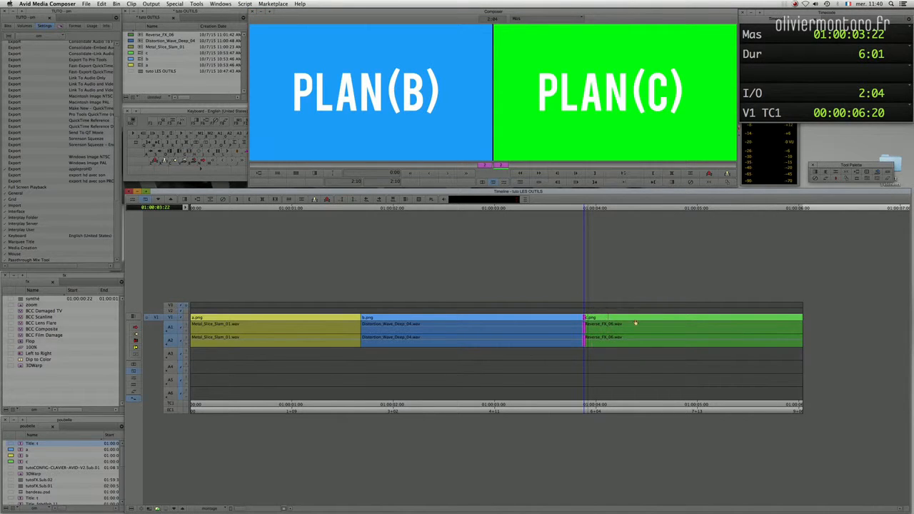
{"action": "left_click_drag", "start_coordinate": [633, 317], "coordinate": [637, 319]}
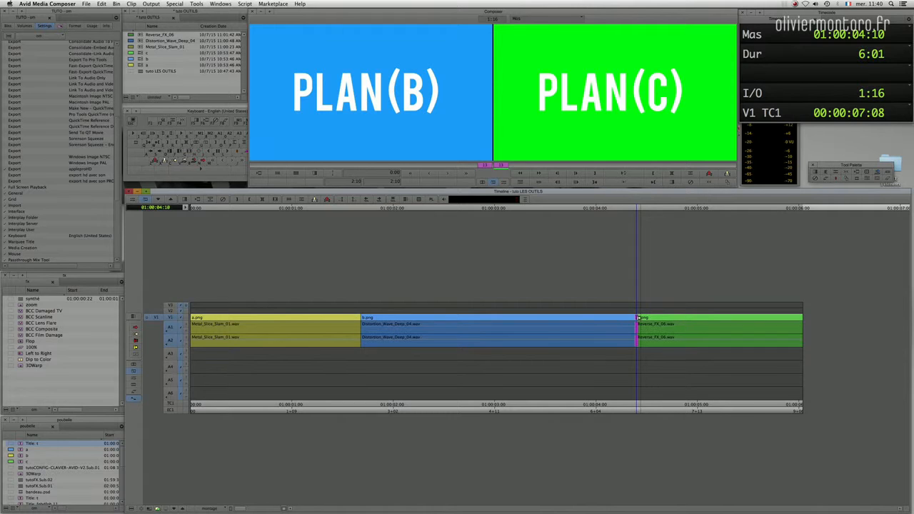
{"action": "key", "text": "comma"}
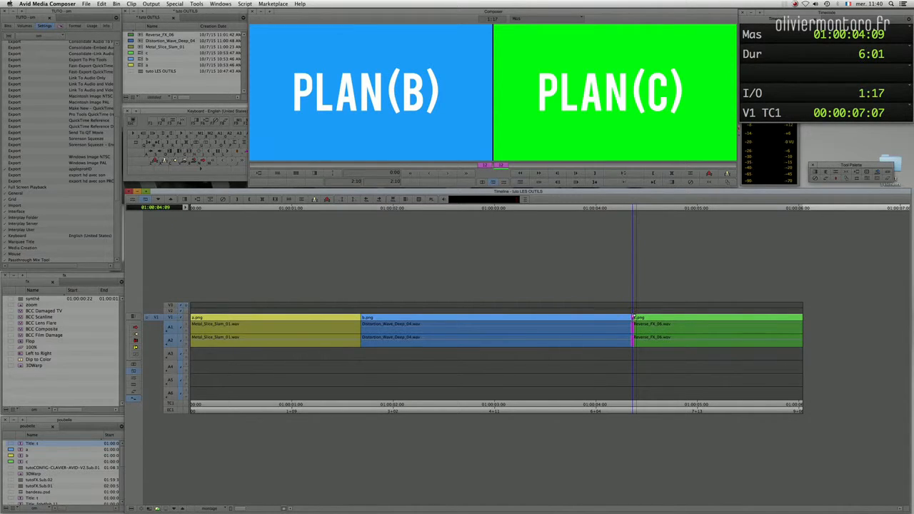
{"action": "left_click", "coordinate": [583, 397]}
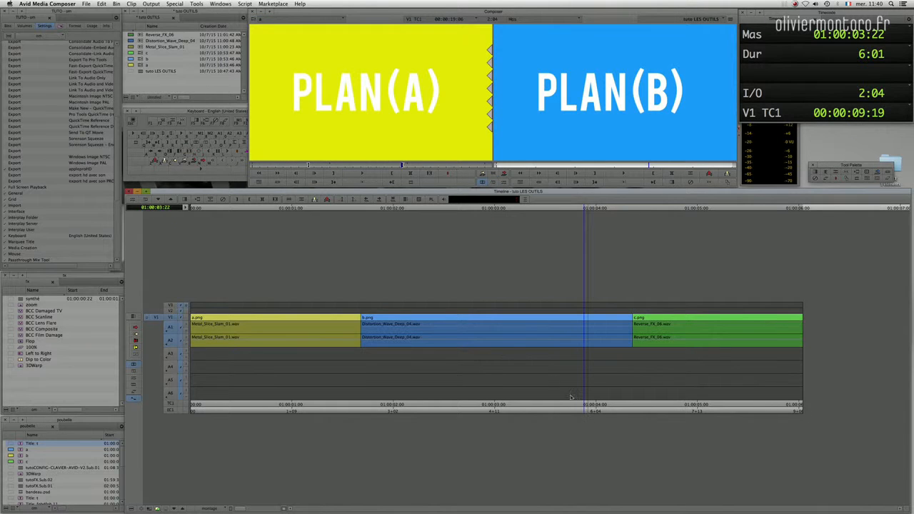
Load the title clip t as the source for V2 and mark it from 01:00:21:16 to 01:01:07:03
{"action": "left_click", "coordinate": [171, 326]}
{"action": "left_click_drag", "start_coordinate": [16, 440], "coordinate": [300, 108]}
{"action": "left_click", "coordinate": [313, 173]}
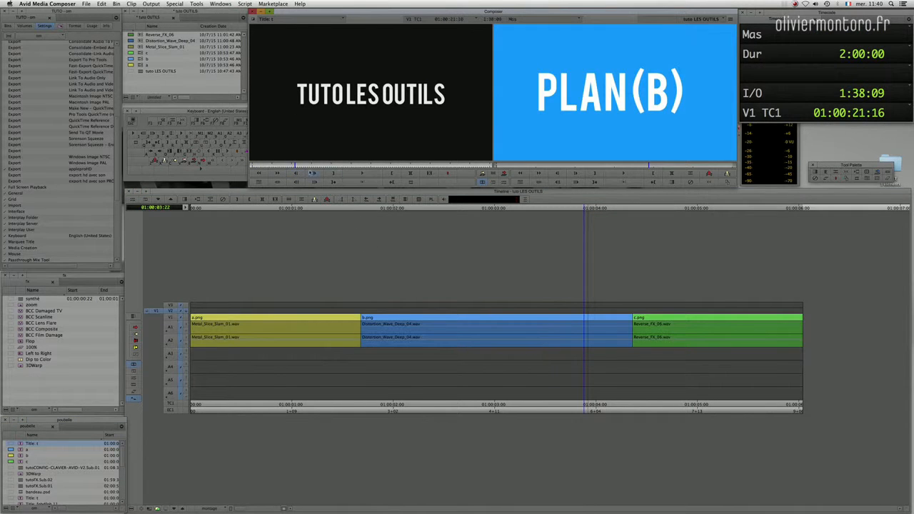
{"action": "key", "text": "i"}
{"action": "left_click", "coordinate": [386, 165]}
{"action": "key", "text": "o"}
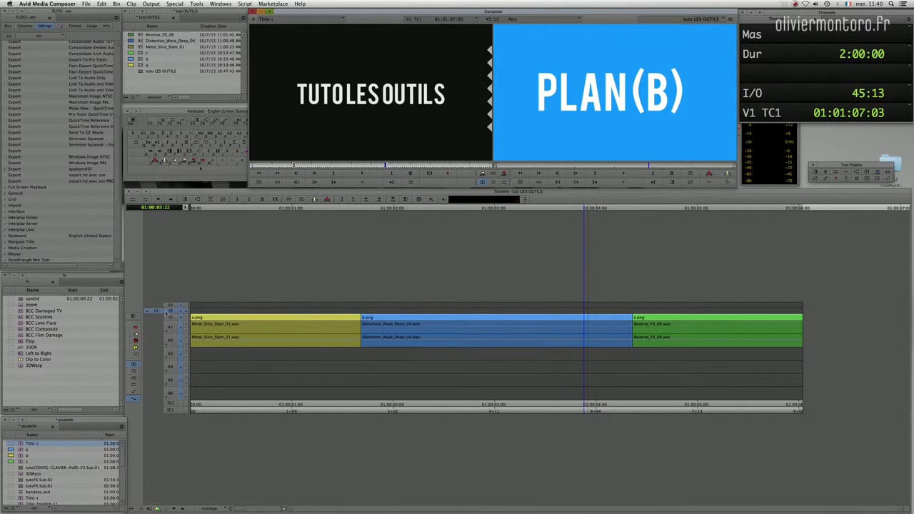
Lay the title on V2 above clip c starting at 01:00:04:15 and cut its tail at clip c's end, 01:00:06:01
{"action": "left_click", "coordinate": [634, 333]}
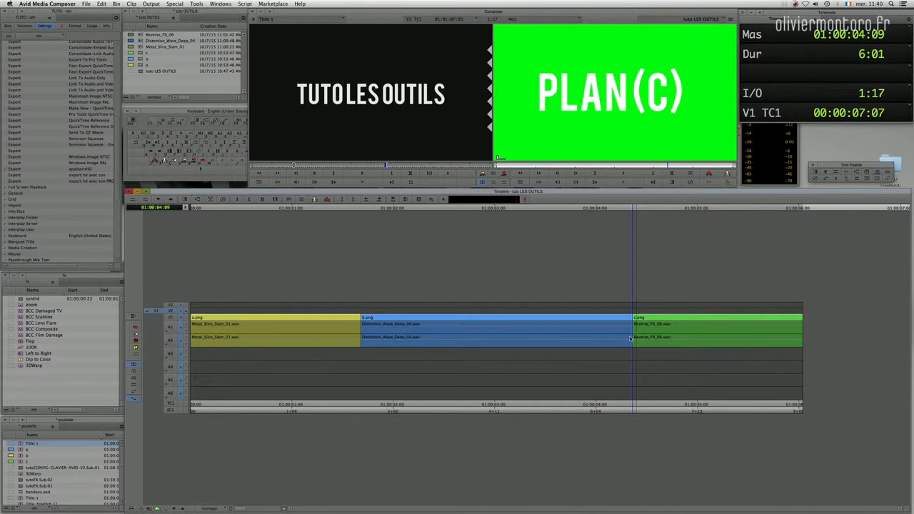
{"action": "key", "text": "b"}
{"action": "left_click", "coordinate": [658, 330]}
{"action": "left_click_drag", "start_coordinate": [645, 327], "coordinate": [674, 329]}
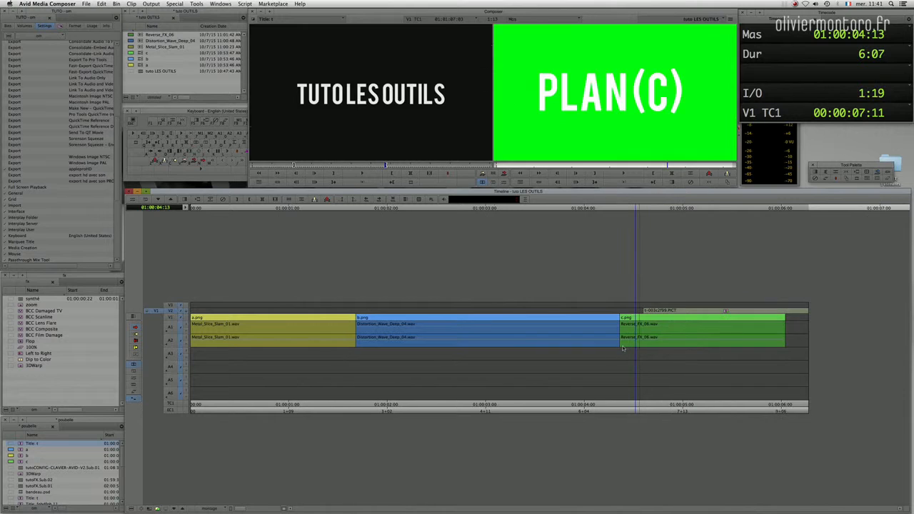
{"action": "left_click", "coordinate": [788, 323]}
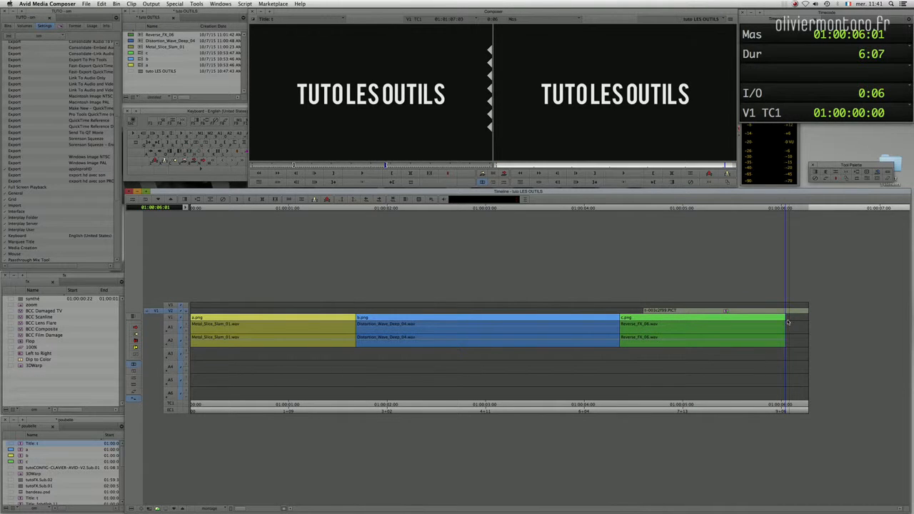
{"action": "key", "text": "ctrl+z"}
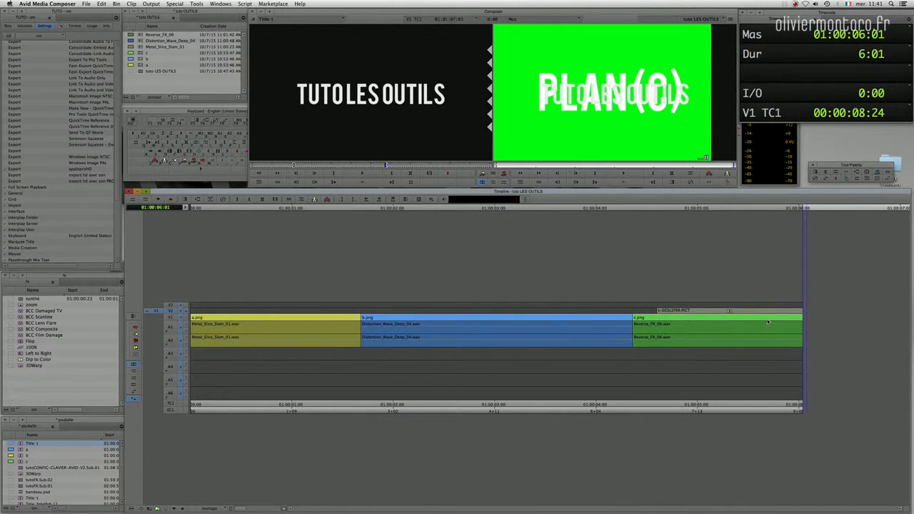
Roll the cut between clips b and c to 01:00:04:15 so it lines up with the title's start
{"action": "left_click", "coordinate": [633, 350]}
{"action": "left_click", "coordinate": [613, 367]}
{"action": "left_click", "coordinate": [658, 387]}
{"action": "left_click", "coordinate": [635, 326]}
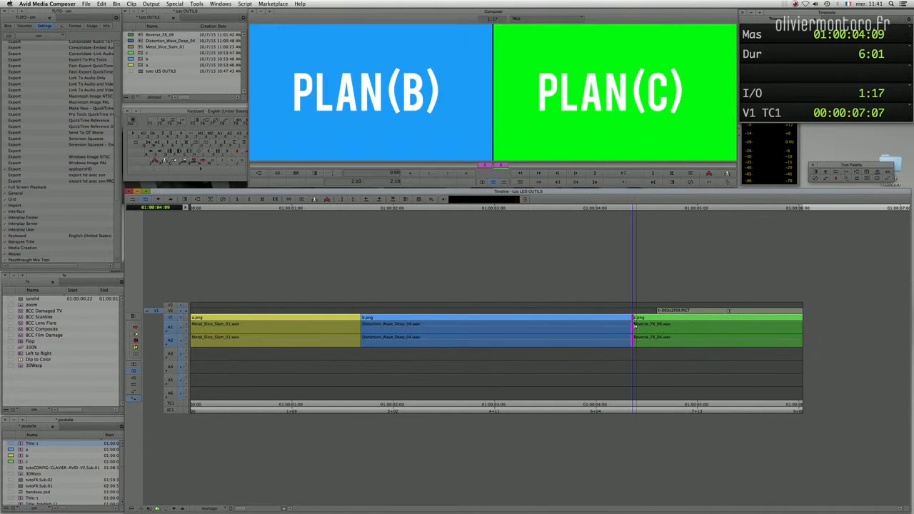
{"action": "left_click_drag", "start_coordinate": [658, 329], "coordinate": [659, 327]}
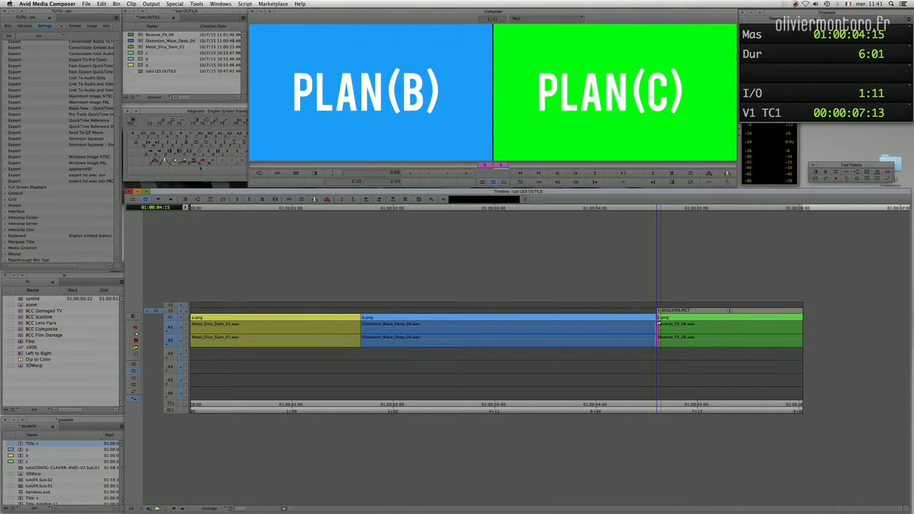
Exclude A1 and A2 from the trim, roll the b/c picture cut back to 01:00:04:04, and roll it forward 25 frames
{"action": "left_click", "coordinate": [173, 328]}
{"action": "left_click", "coordinate": [173, 341]}
{"action": "left_click_drag", "start_coordinate": [655, 318], "coordinate": [621, 335]}
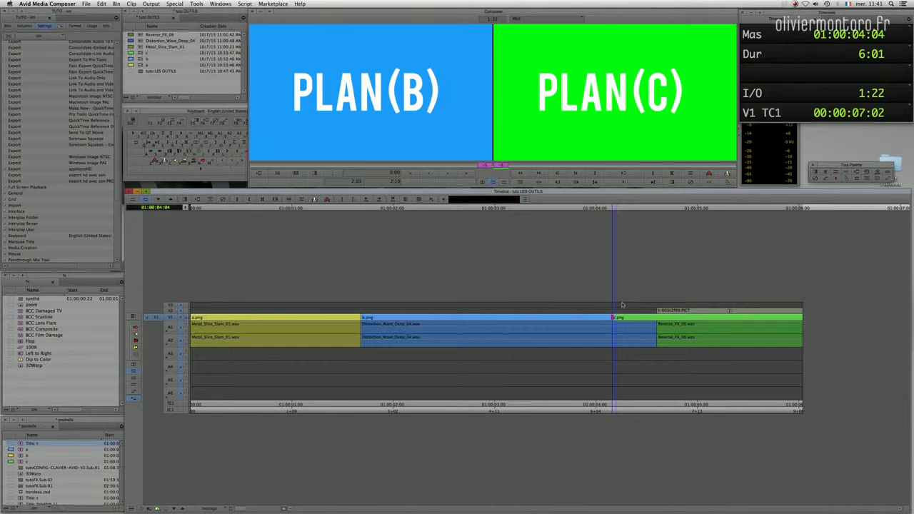
{"action": "type", "text": "+25"}
{"action": "key", "text": "Return"}
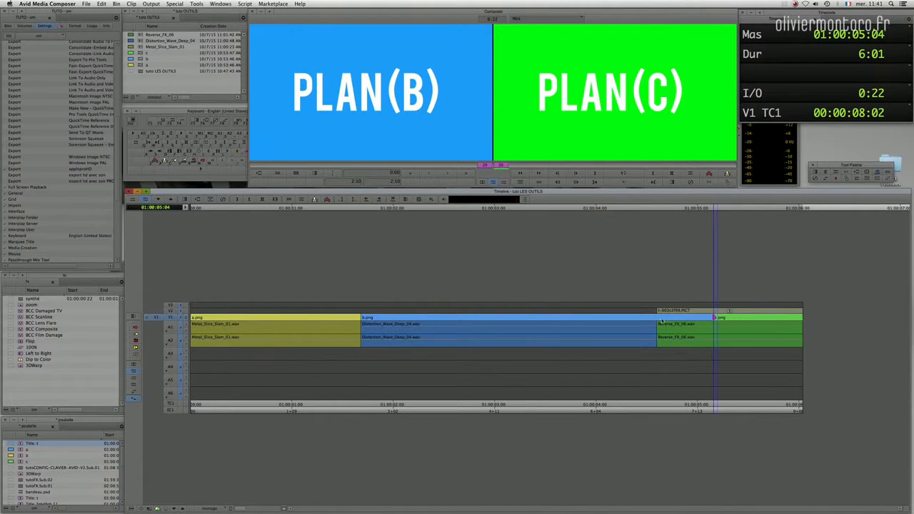
Switch the b/c trim to A1 and A2 only and roll the sound cut back 14 frames to 01:00:04:01
{"action": "left_click_drag", "start_coordinate": [179, 319], "coordinate": [174, 339]}
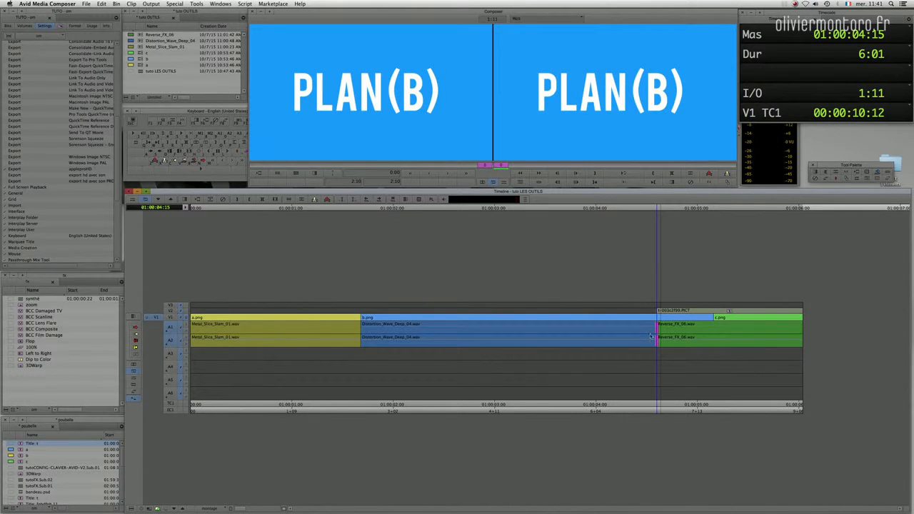
{"action": "left_click_drag", "start_coordinate": [603, 334], "coordinate": [605, 338]}
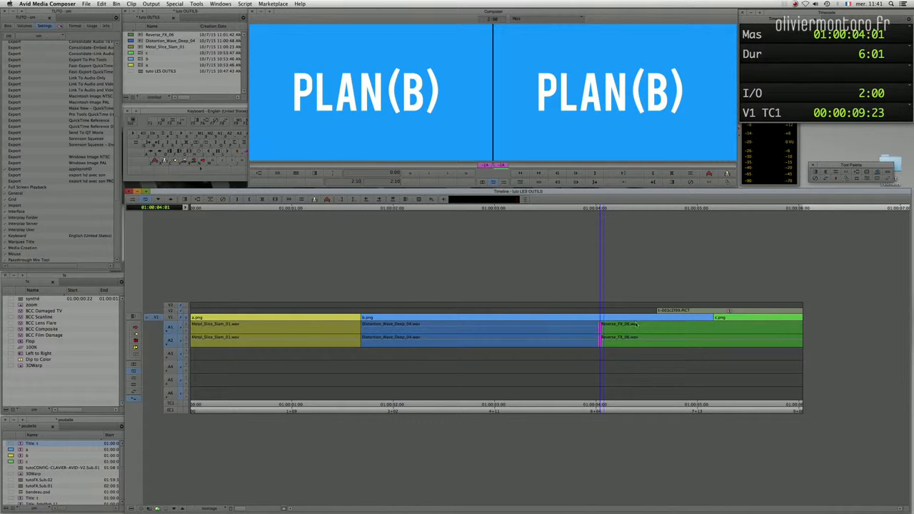
Mark clip a in the timeline and clear both marks, repeating the pair three times
{"action": "left_click_drag", "start_coordinate": [599, 410], "coordinate": [235, 347]}
{"action": "key", "text": "t"}
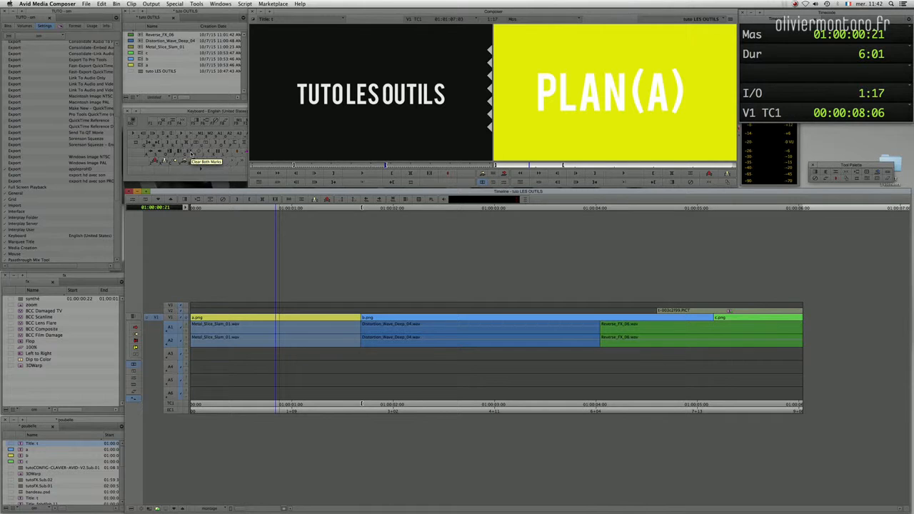
{"action": "key", "text": "g"}
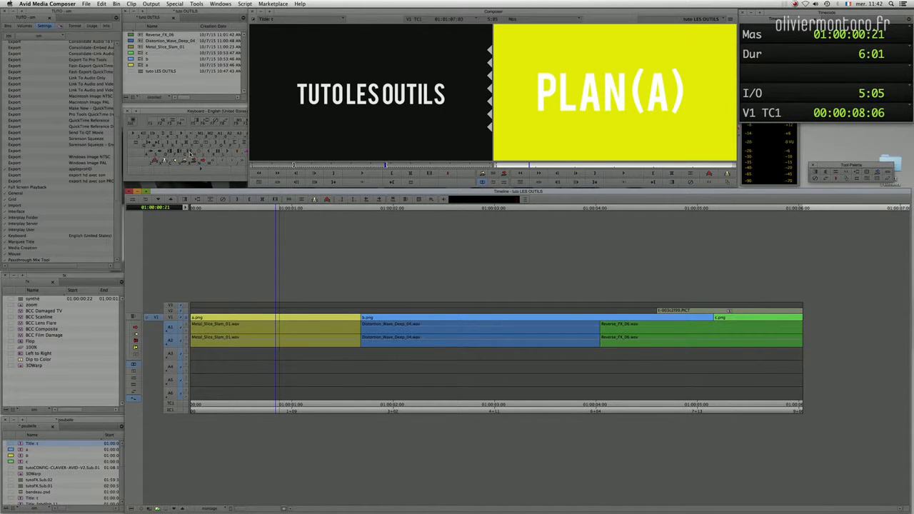
{"action": "key", "text": "t"}
{"action": "key", "text": "g"}
{"action": "key", "text": "t"}
{"action": "key", "text": "g"}
Mark an In point at 01:00:00:12 within clip a and clear it
{"action": "left_click_drag", "start_coordinate": [277, 322], "coordinate": [191, 324]}
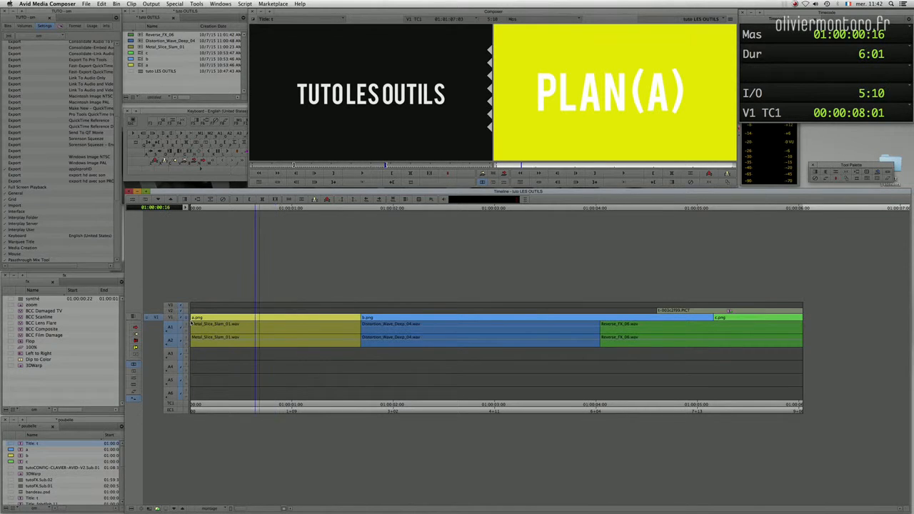
{"action": "left_click_drag", "start_coordinate": [244, 334], "coordinate": [240, 336]}
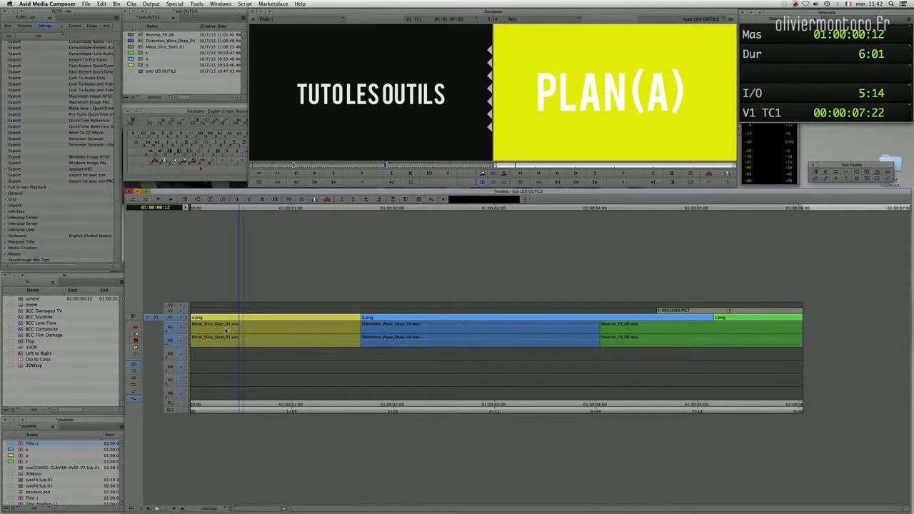
{"action": "key", "text": "o"}
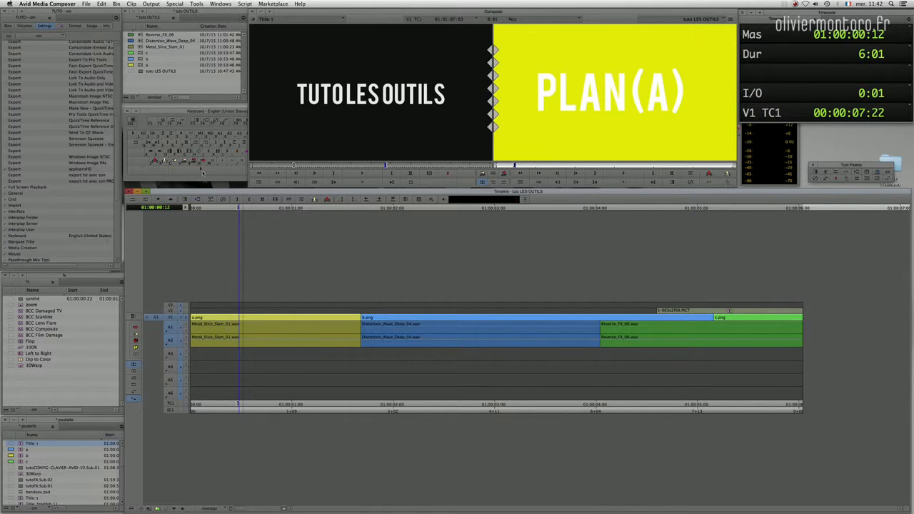
{"action": "left_click", "coordinate": [169, 154]}
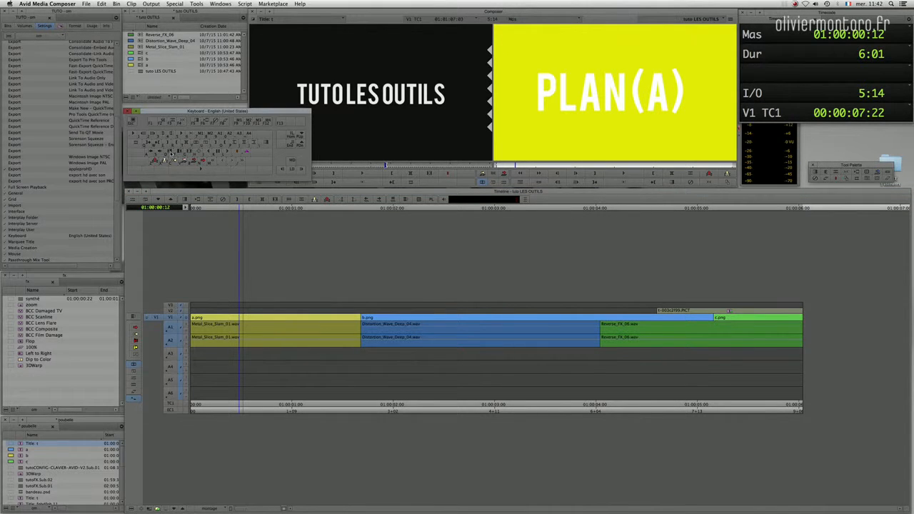
Mark clip a, move the playhead away to 01:00:04:00, and return to the In point at 01:00:00:00
{"action": "left_click_drag", "start_coordinate": [234, 407], "coordinate": [280, 404]}
{"action": "key", "text": "t"}
{"action": "left_click_drag", "start_coordinate": [275, 366], "coordinate": [331, 338]}
{"action": "left_click_drag", "start_coordinate": [503, 348], "coordinate": [541, 357]}
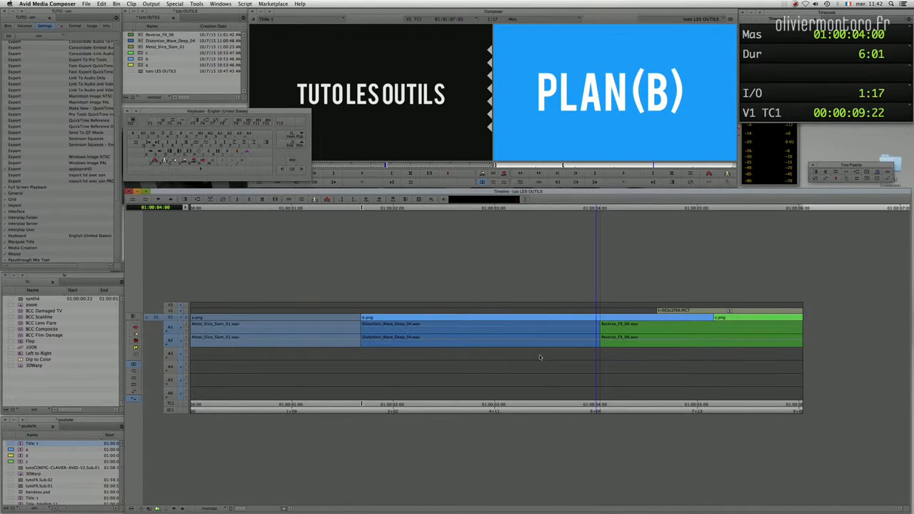
{"action": "key", "text": "Home"}
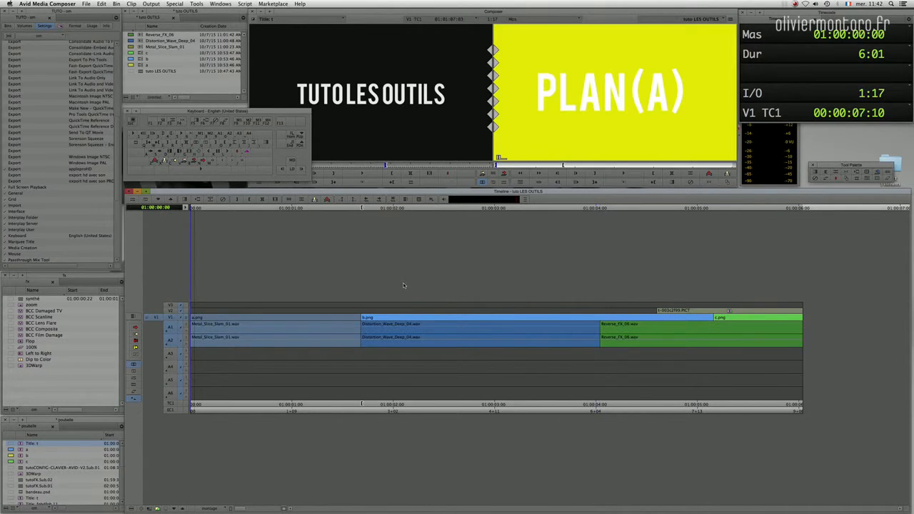
{"action": "left_click_drag", "start_coordinate": [216, 348], "coordinate": [309, 370]}
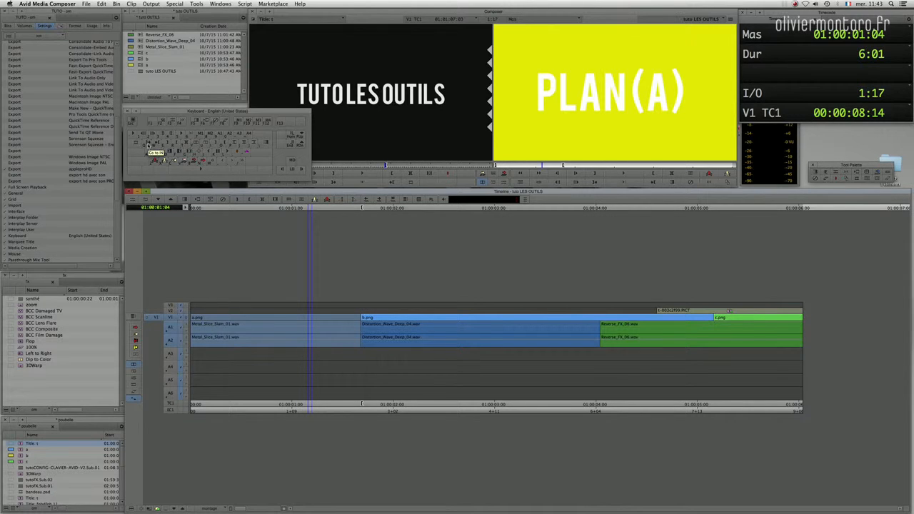
{"action": "left_click_drag", "start_coordinate": [198, 299], "coordinate": [220, 323]}
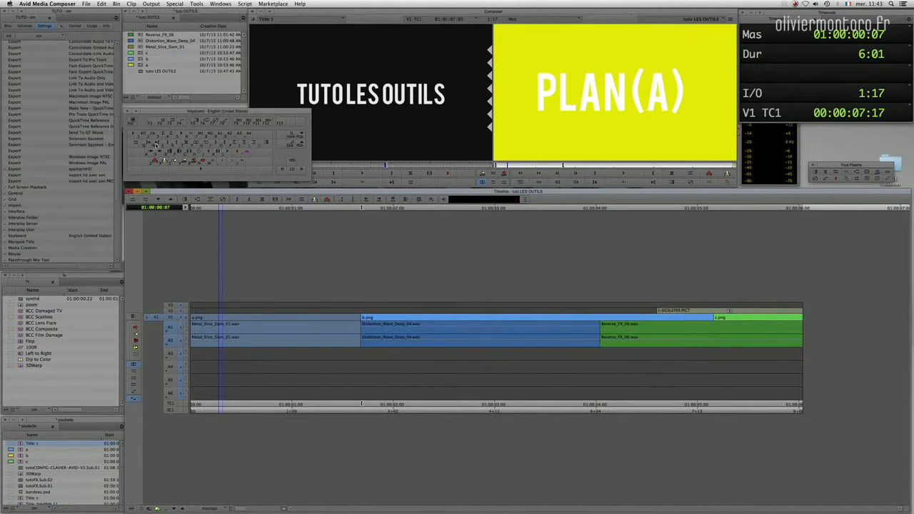
Mark the span from 01:00:00:16 to the sequence's end, go to its In point, and clear both marks
{"action": "left_click_drag", "start_coordinate": [262, 371], "coordinate": [784, 328]}
{"action": "key", "text": "t"}
{"action": "key", "text": "i"}
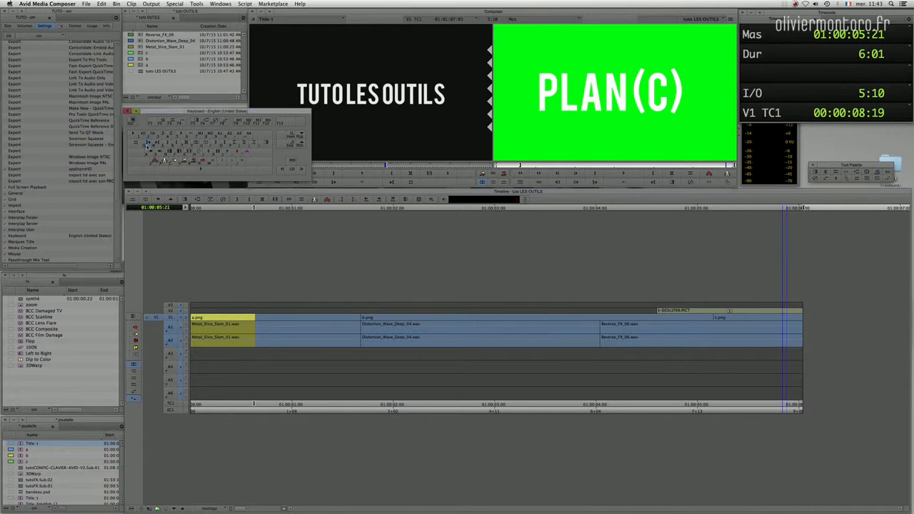
{"action": "key", "text": "q"}
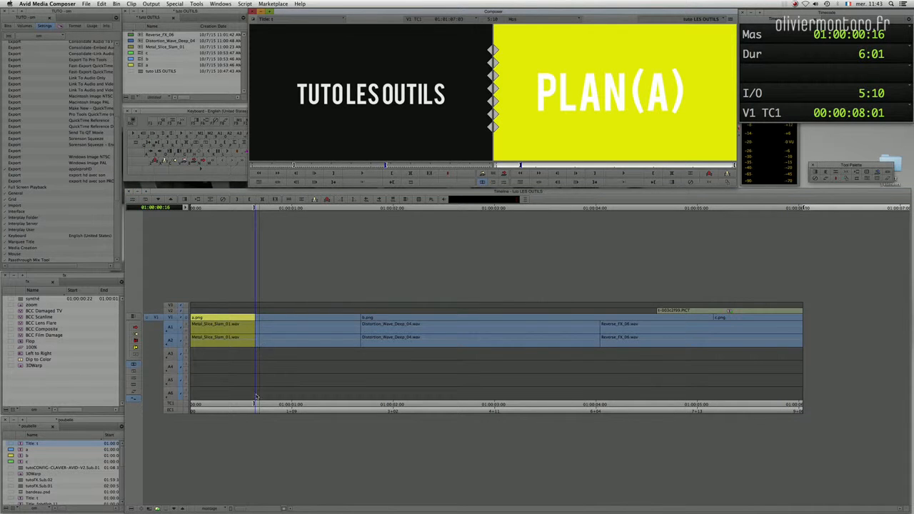
{"action": "mouse_move", "coordinate": [258, 411]}
{"action": "left_mouse_down"}
{"action": "mouse_move", "coordinate": [485, 376]}
{"action": "mouse_move", "coordinate": [421, 379]}
{"action": "mouse_move", "coordinate": [374, 359]}
{"action": "mouse_move", "coordinate": [424, 351]}
{"action": "mouse_move", "coordinate": [465, 357]}
{"action": "left_mouse_up"}
{"action": "key", "text": "g"}
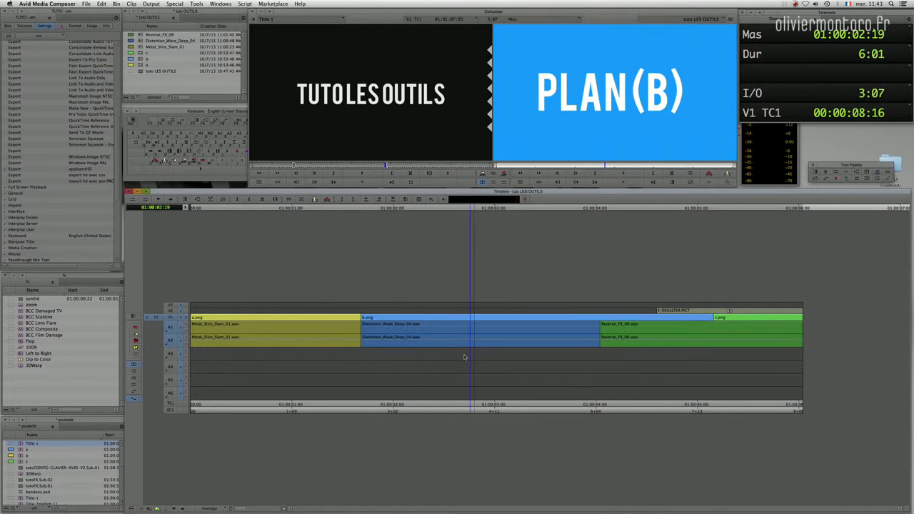
Apply the BCC Damaged TV effect to clip a on V1
{"action": "left_click_drag", "start_coordinate": [287, 348], "coordinate": [238, 345]}
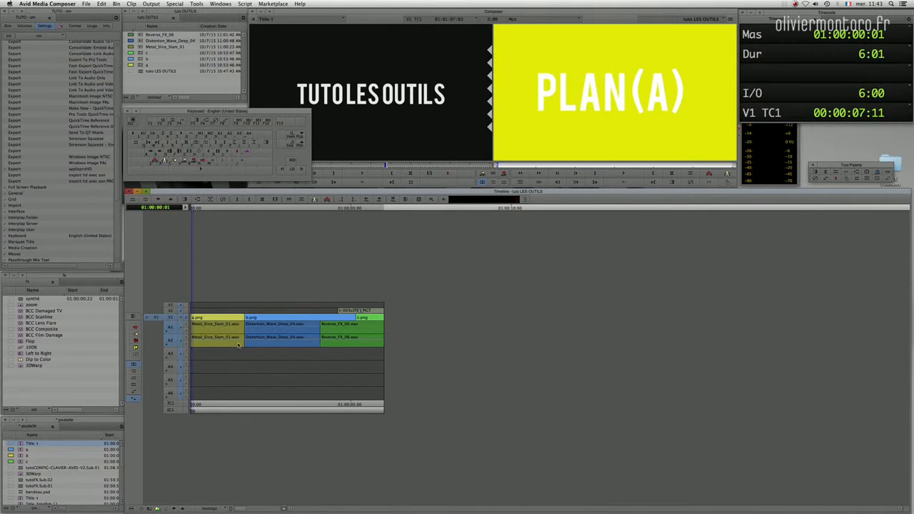
{"action": "mouse_move", "coordinate": [241, 509]}
{"action": "left_mouse_down"}
{"action": "mouse_move", "coordinate": [289, 508]}
{"action": "mouse_move", "coordinate": [240, 508]}
{"action": "left_mouse_up"}
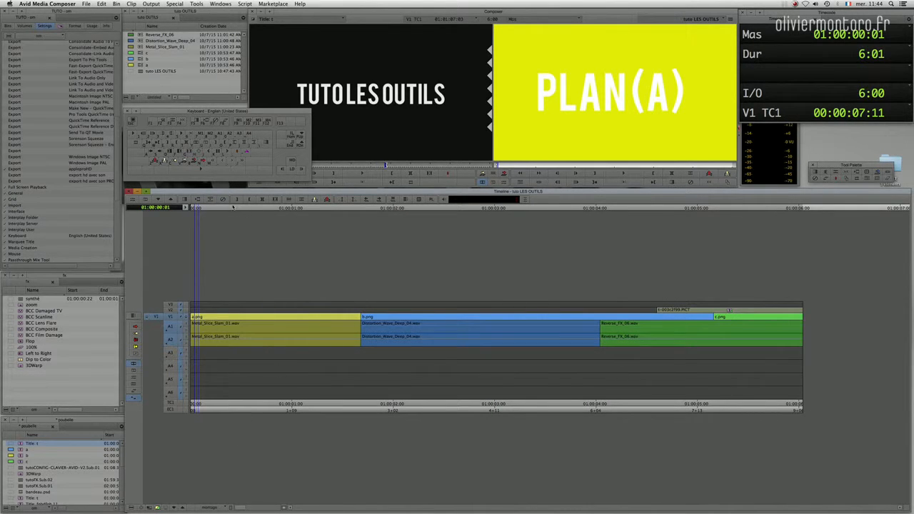
{"action": "left_click_drag", "start_coordinate": [21, 311], "coordinate": [279, 329]}
Step frame by frame back and forth through clip a to examine the BCC Damaged TV effect
{"action": "key", "text": "Right"}
{"action": "key", "text": "Right"}
{"action": "key", "text": "Right"}
{"action": "key", "text": "Right"}
{"action": "key", "text": "Right"}
{"action": "key", "text": "Right"}
{"action": "key", "text": "Right"}
{"action": "key", "text": "Right"}
{"action": "key", "text": "Left"}
{"action": "key", "text": "Left"}
{"action": "key", "text": "Left"}
{"action": "key", "text": "Left"}
{"action": "key", "text": "Left"}
{"action": "key", "text": "Right"}
{"action": "key", "text": "Right"}
{"action": "key", "text": "Right"}
{"action": "key", "text": "Right"}
{"action": "key", "text": "Right"}
{"action": "key", "text": "Right"}
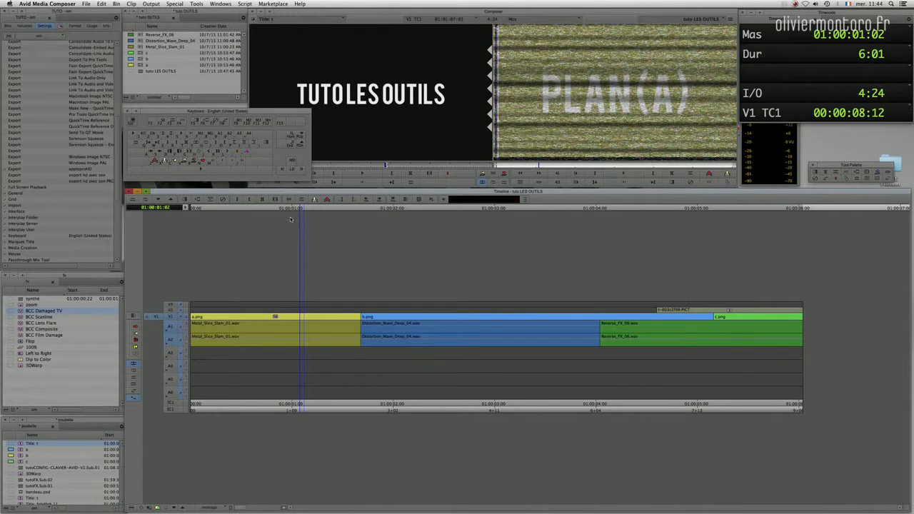
Remove the effect from clip a with Remove Effect at 01:00:00:19 and undo the removal
{"action": "left_click_drag", "start_coordinate": [273, 330], "coordinate": [263, 328]}
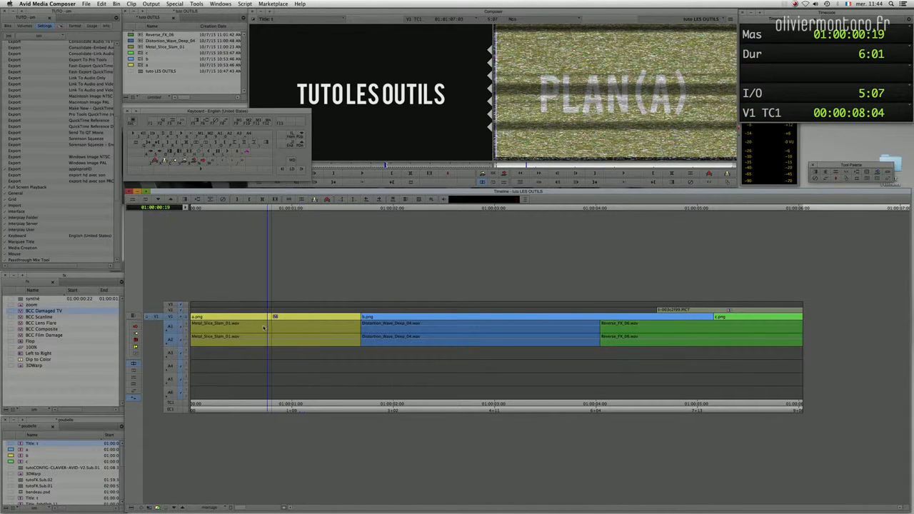
{"action": "left_click", "coordinate": [223, 200]}
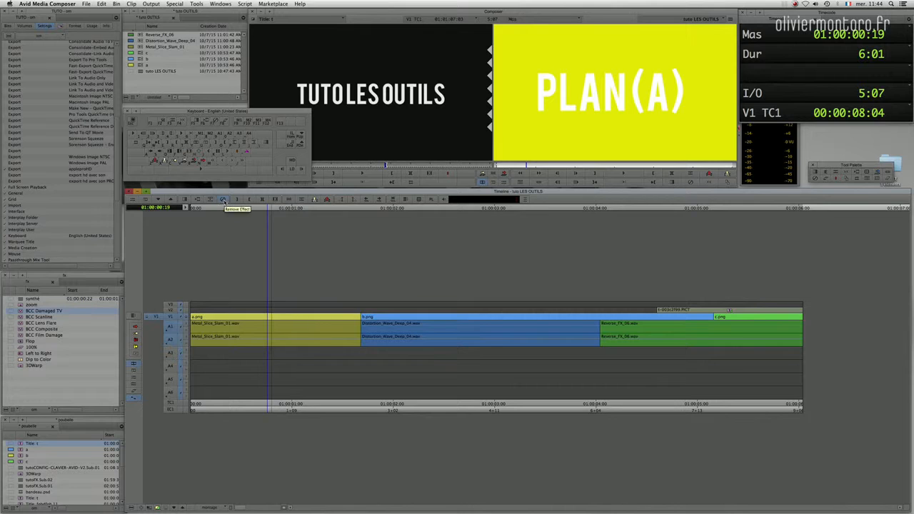
{"action": "left_click_drag", "start_coordinate": [252, 338], "coordinate": [286, 320]}
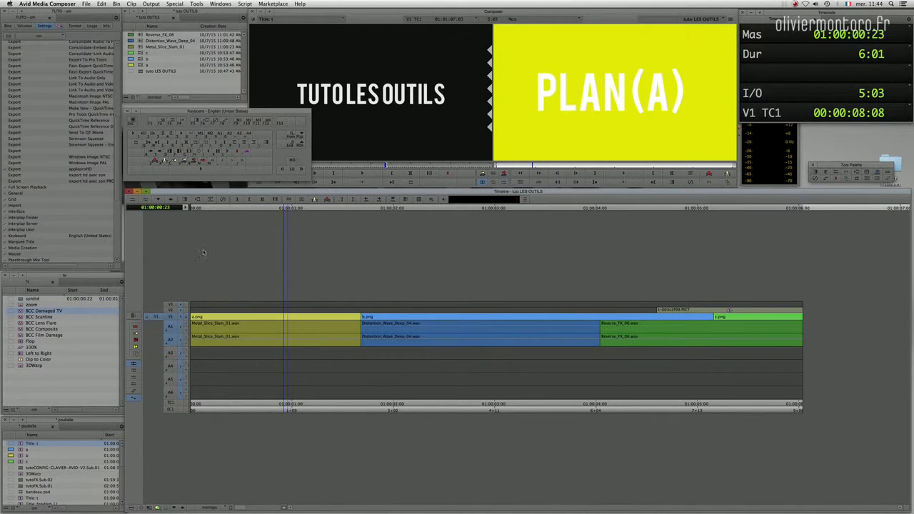
{"action": "key", "text": "super+z"}
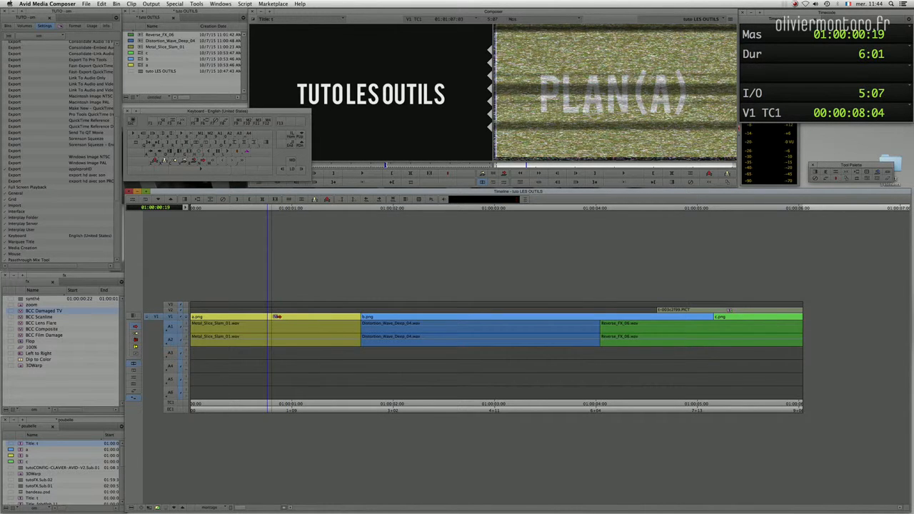
Select clip a's picture on V1 and delete its BCC Damaged TV effect
{"action": "left_click", "coordinate": [277, 317]}
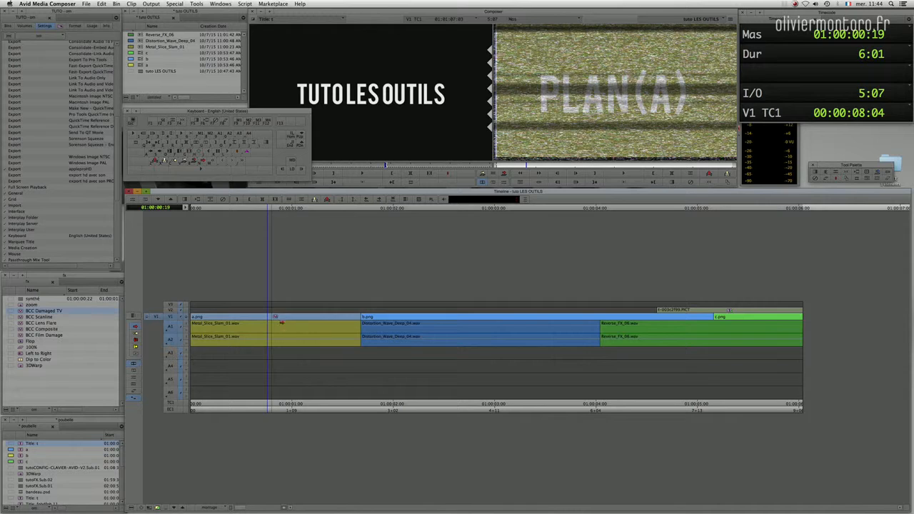
{"action": "key", "text": "Delete"}
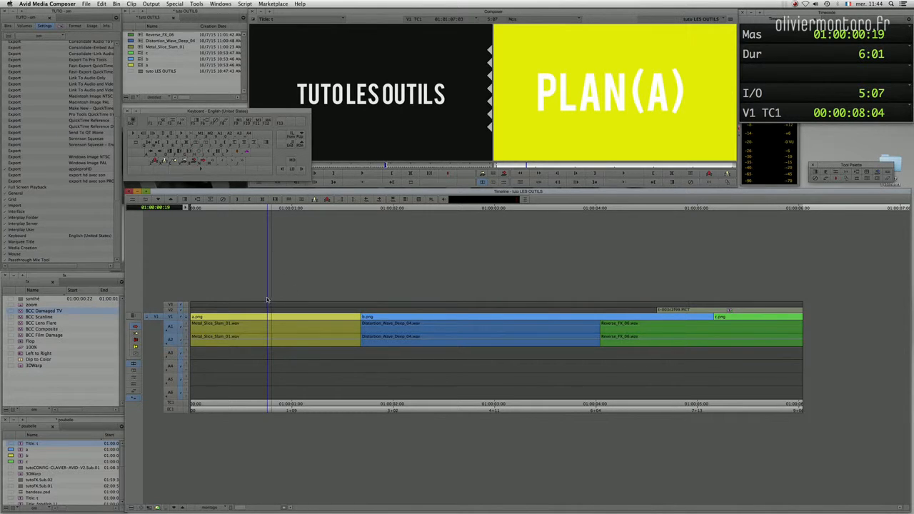
Split clip a at 01:00:00:19 and deselect track A6
{"action": "key", "text": "h"}
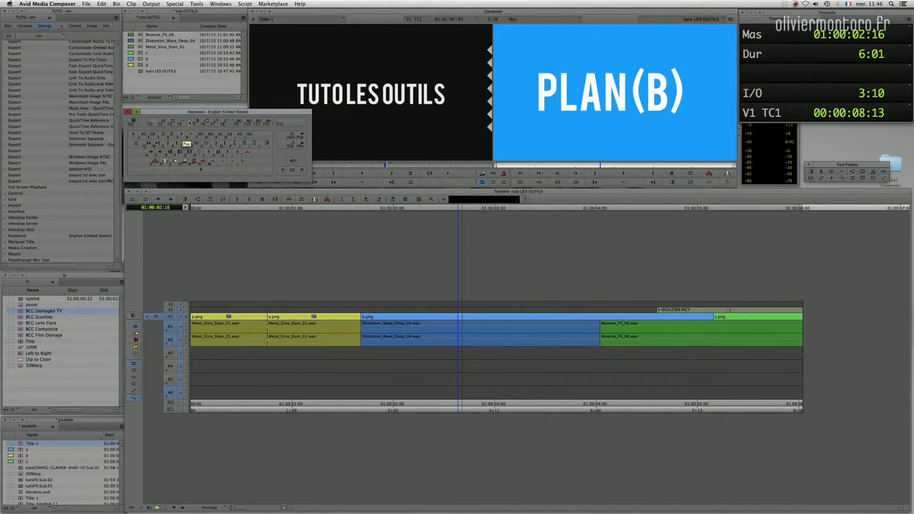
{"action": "left_click", "coordinate": [170, 392]}
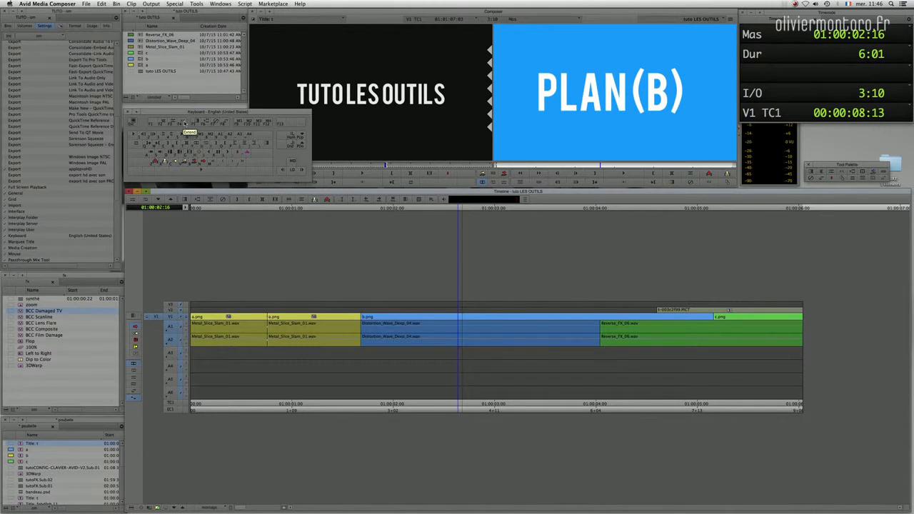
{"action": "left_click", "coordinate": [183, 121]}
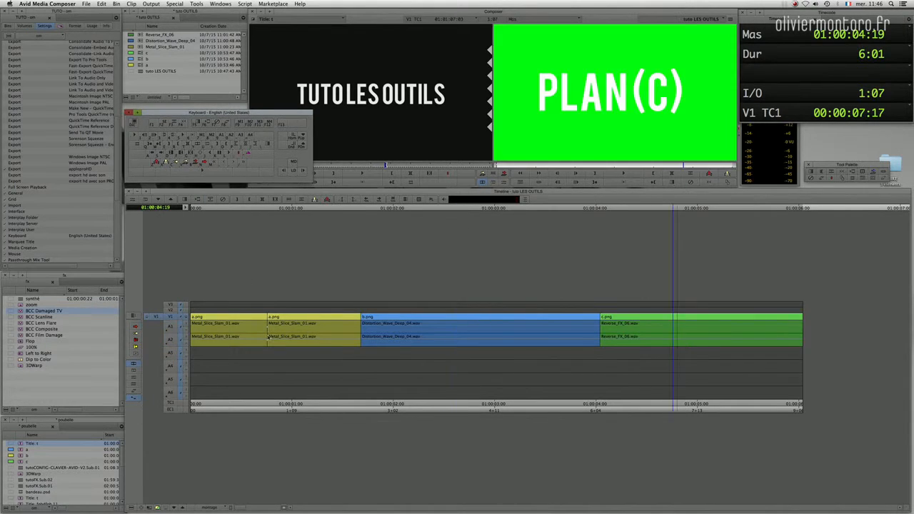
Mark an Out point at 01:00:02:06 in clip b and extend clip a's picture up to it
{"action": "left_click_drag", "start_coordinate": [251, 353], "coordinate": [425, 325]}
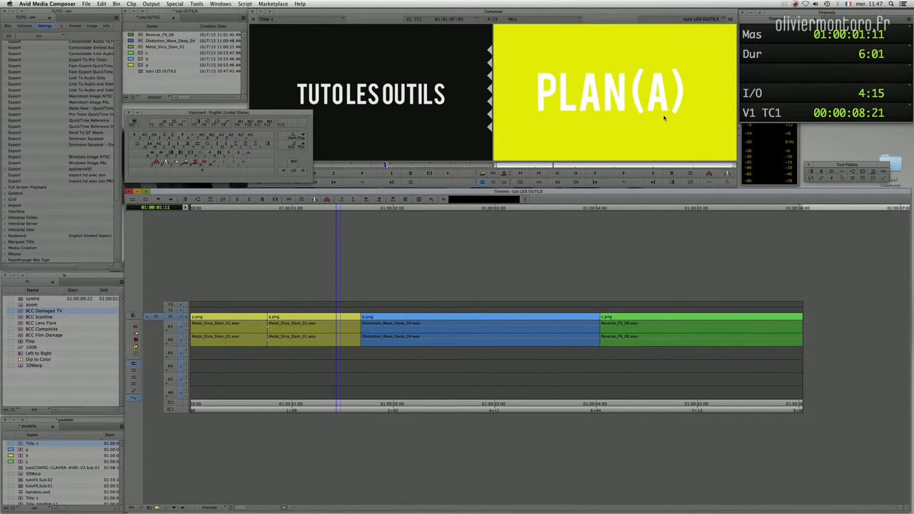
{"action": "left_click_drag", "start_coordinate": [337, 328], "coordinate": [421, 324]}
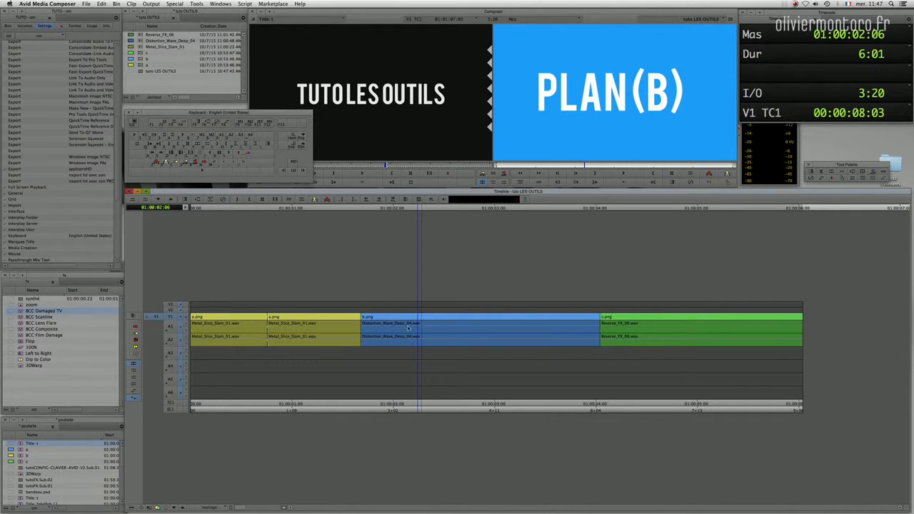
{"action": "key", "text": "Right"}
{"action": "key", "text": "Right"}
{"action": "left_click_drag", "start_coordinate": [320, 326], "coordinate": [418, 320]}
{"action": "key", "text": "i"}
{"action": "left_click", "coordinate": [183, 123]}
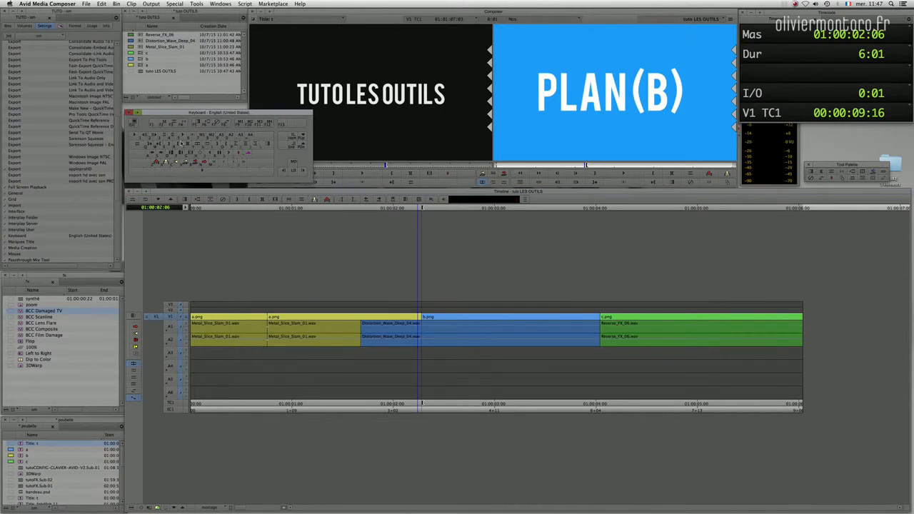
Review the extended a/b picture cut, undo the extend, and clear the marks
{"action": "left_click_drag", "start_coordinate": [326, 333], "coordinate": [400, 328]}
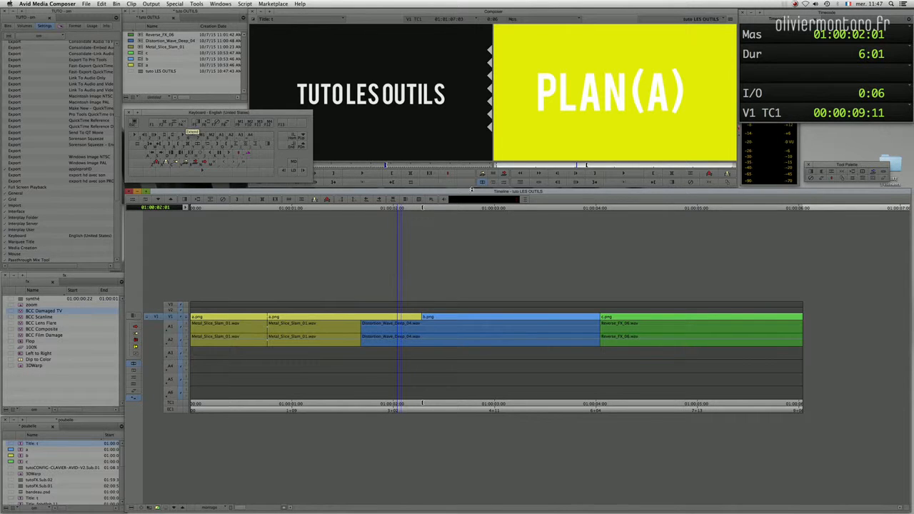
{"action": "left_click_drag", "start_coordinate": [407, 302], "coordinate": [429, 303]}
{"action": "left_click_drag", "start_coordinate": [391, 337], "coordinate": [325, 337]}
{"action": "left_click_drag", "start_coordinate": [386, 340], "coordinate": [350, 329]}
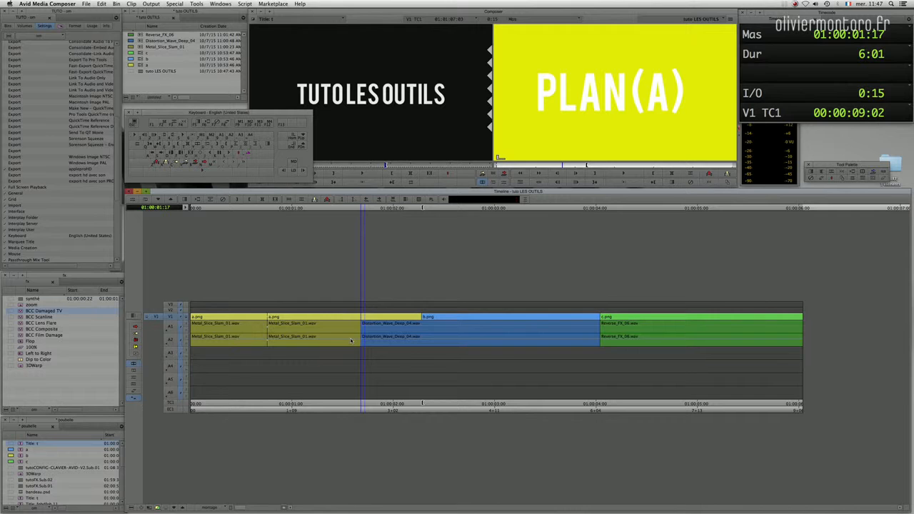
{"action": "key", "text": "super+z"}
{"action": "key", "text": "Left"}
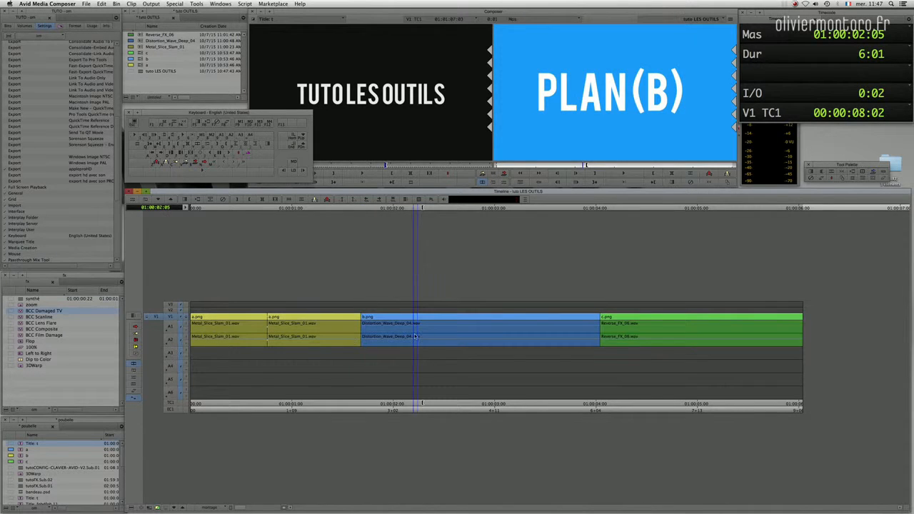
{"action": "key", "text": "g"}
Mark an In point at the start of the sequence, 01:00:00:00
{"action": "left_click_drag", "start_coordinate": [407, 345], "coordinate": [116, 352]}
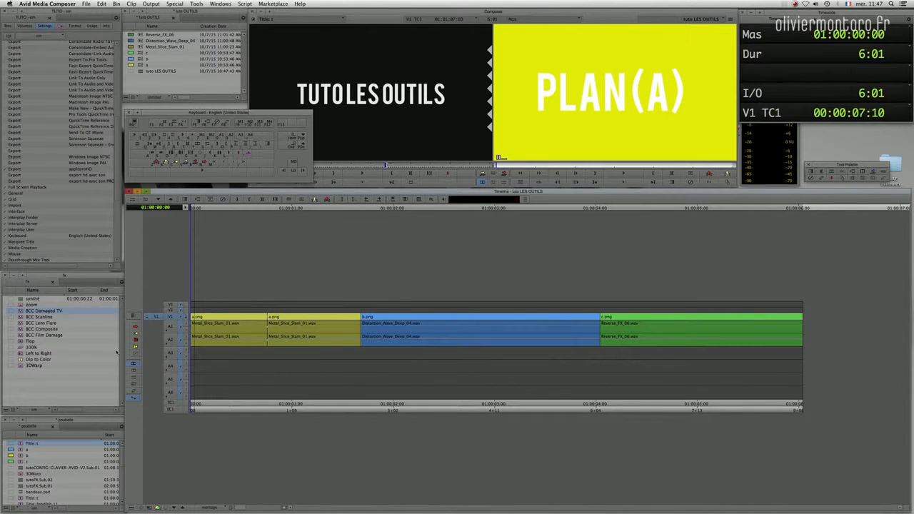
{"action": "key", "text": "i"}
{"action": "left_click_drag", "start_coordinate": [223, 335], "coordinate": [284, 321]}
{"action": "key", "text": "Home"}
{"action": "key", "text": "Home"}
Apply the BCC Damaged TV effect to the first segment of clip a, before the split at 01:00:00:19
{"action": "left_click", "coordinate": [843, 175]}
{"action": "left_click", "coordinate": [259, 323]}
{"action": "left_click", "coordinate": [272, 323]}
{"action": "left_click_drag", "start_coordinate": [270, 325], "coordinate": [249, 287]}
{"action": "key", "text": "Home"}
{"action": "left_click_drag", "start_coordinate": [21, 311], "coordinate": [247, 314]}
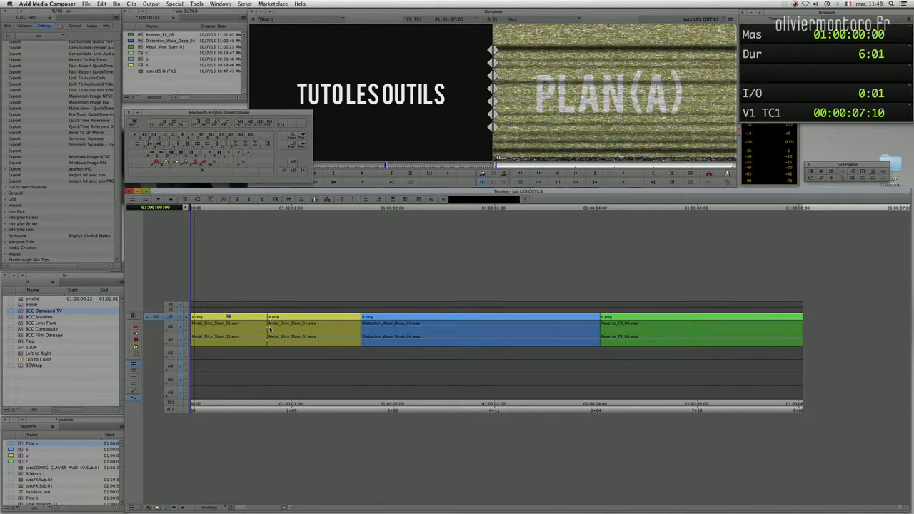
Play and scrub through clip a's first segment with the effect, and mark an Out point at clip a's end, 01:00:01:16
{"action": "key", "text": "space"}
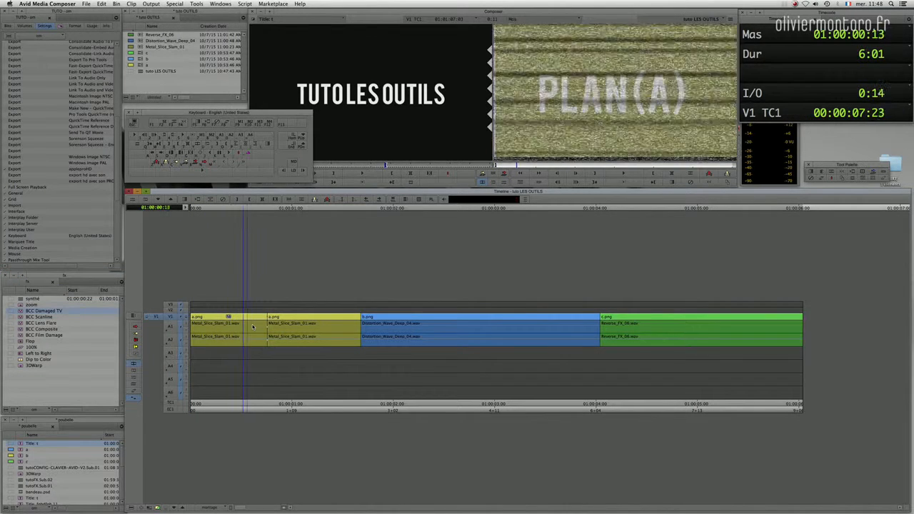
{"action": "left_click_drag", "start_coordinate": [270, 327], "coordinate": [360, 329]}
{"action": "key", "text": "i"}
{"action": "key", "text": "o"}
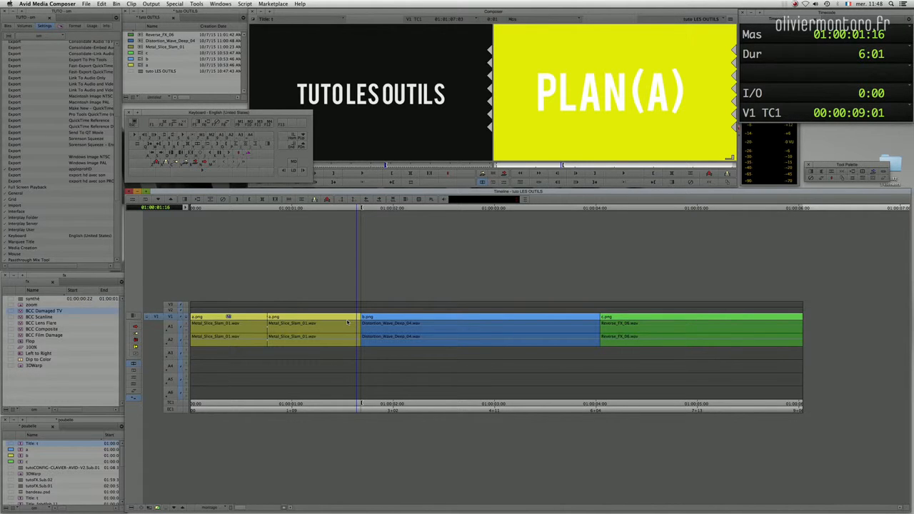
Remove the match-frame edit in clip a's picture so BCC Damaged TV covers both segments, and scrub across the join
{"action": "left_click", "coordinate": [843, 172]}
{"action": "left_click_drag", "start_coordinate": [282, 315], "coordinate": [225, 335]}
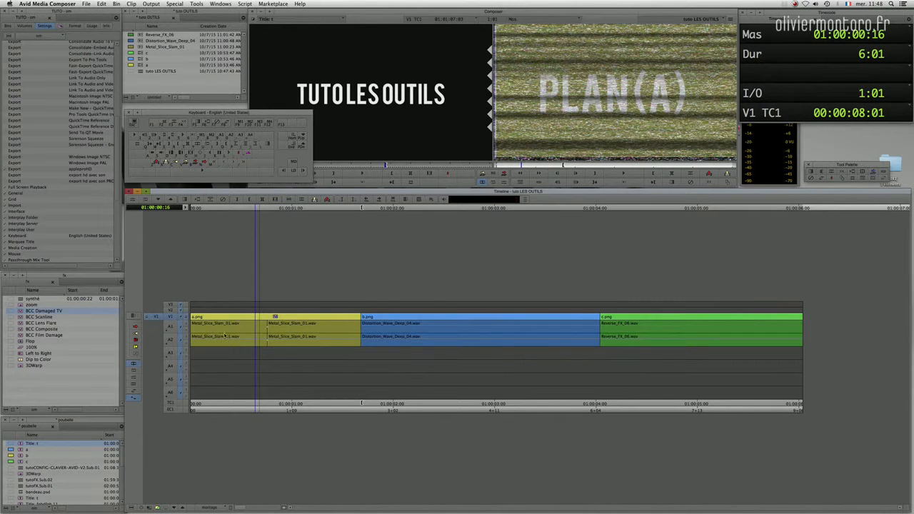
{"action": "left_click_drag", "start_coordinate": [293, 330], "coordinate": [253, 330]}
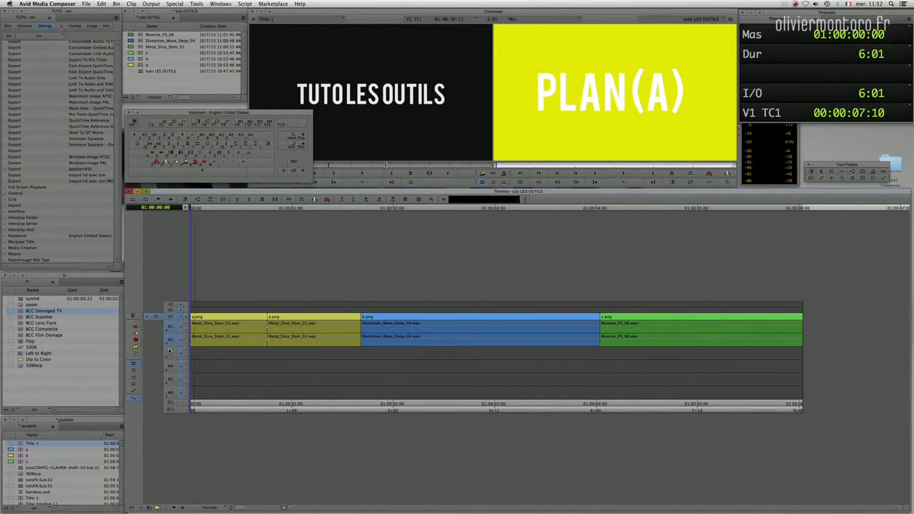
From an In point at 01:00:00:00, remove clip a's match-frame edits on picture and sound, and clear the mark
{"action": "key", "text": "i"}
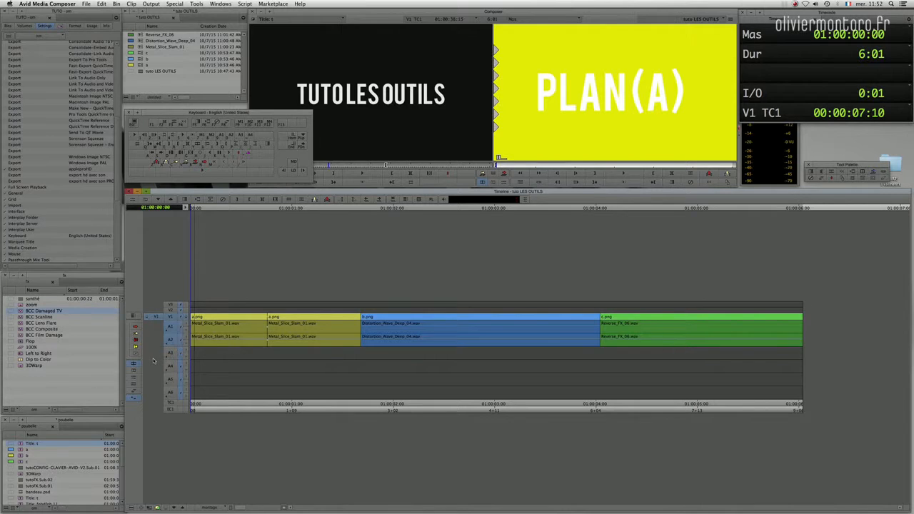
{"action": "left_click", "coordinate": [849, 174]}
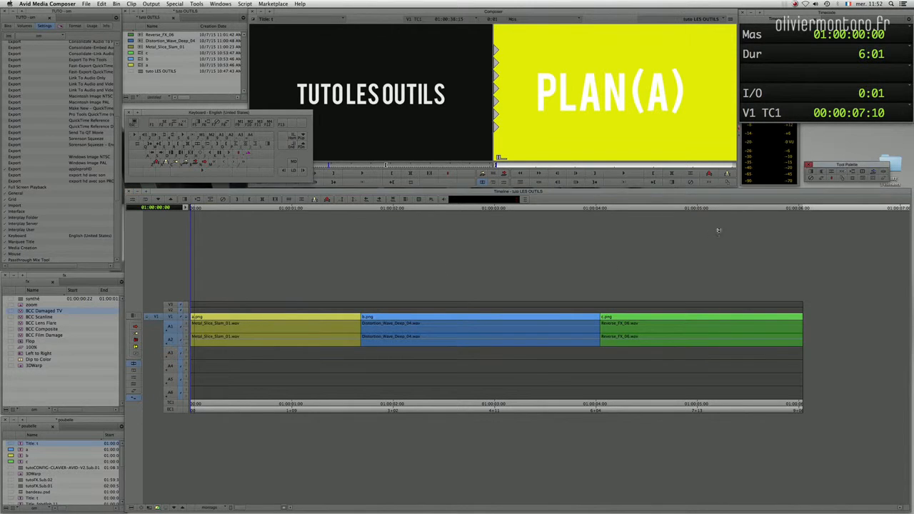
{"action": "left_click", "coordinate": [280, 333]}
{"action": "key", "text": "g"}
Show the project's bin list and match frame clip b at 01:00:02:00 to load its source clip
{"action": "left_click_drag", "start_coordinate": [279, 333], "coordinate": [378, 327]}
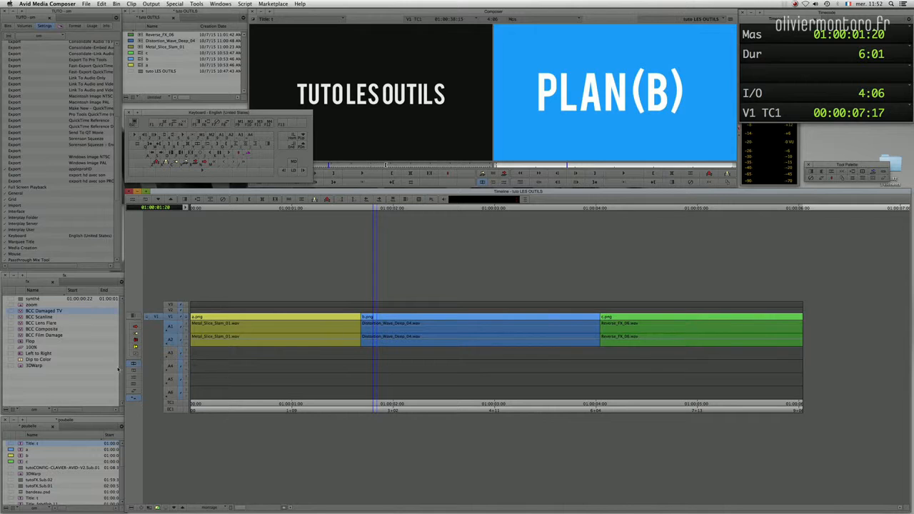
{"action": "left_click", "coordinate": [8, 27]}
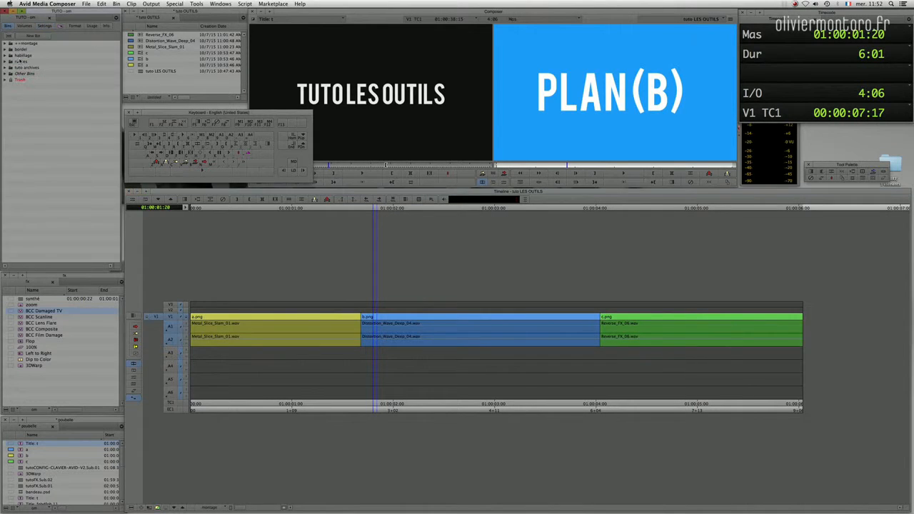
{"action": "mouse_move", "coordinate": [383, 342]}
{"action": "left_mouse_down"}
{"action": "mouse_move", "coordinate": [322, 339]}
{"action": "mouse_move", "coordinate": [393, 340]}
{"action": "left_mouse_up"}
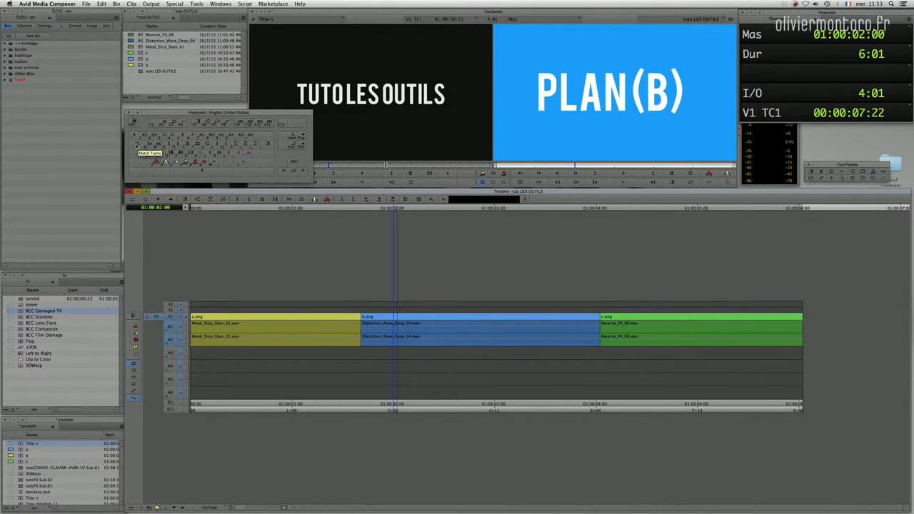
{"action": "left_click", "coordinate": [137, 146]}
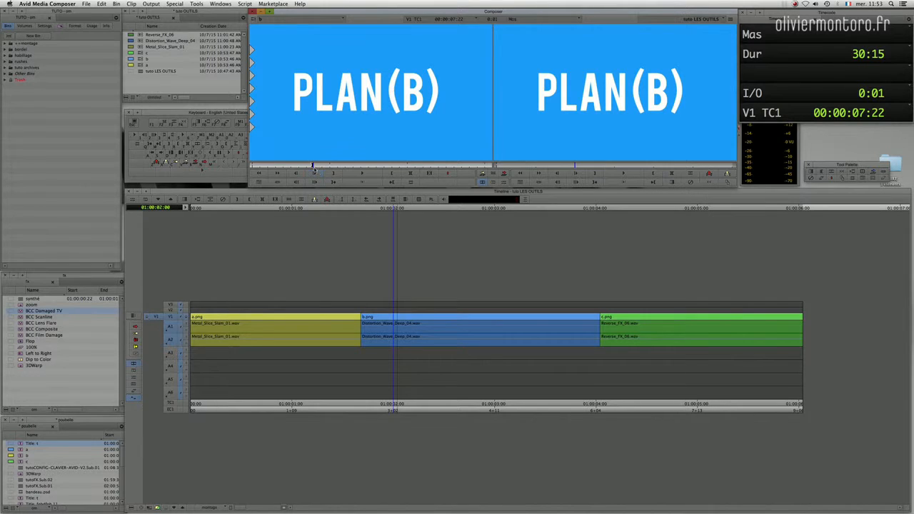
Match frame clip b at 01:00:02:18 and again at 01:00:02:10
{"action": "left_click_drag", "start_coordinate": [382, 339], "coordinate": [455, 328]}
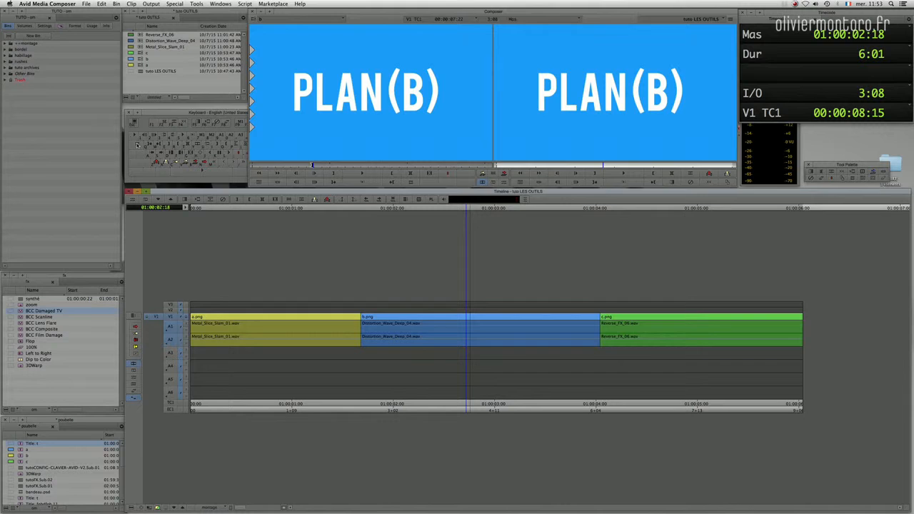
{"action": "left_click", "coordinate": [140, 145]}
{"action": "left_click_drag", "start_coordinate": [460, 335], "coordinate": [437, 341]}
{"action": "left_click", "coordinate": [140, 145]}
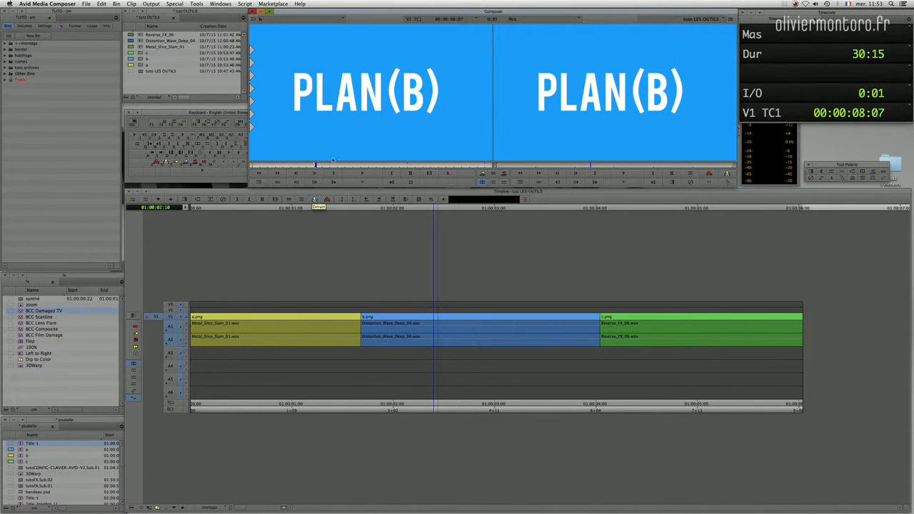
Scrub back and forth through the full length of source clip b, before and after the matched frame
{"action": "left_click_drag", "start_coordinate": [320, 166], "coordinate": [271, 168]}
{"action": "left_click_drag", "start_coordinate": [344, 166], "coordinate": [352, 165]}
{"action": "left_click_drag", "start_coordinate": [422, 161], "coordinate": [345, 166]}
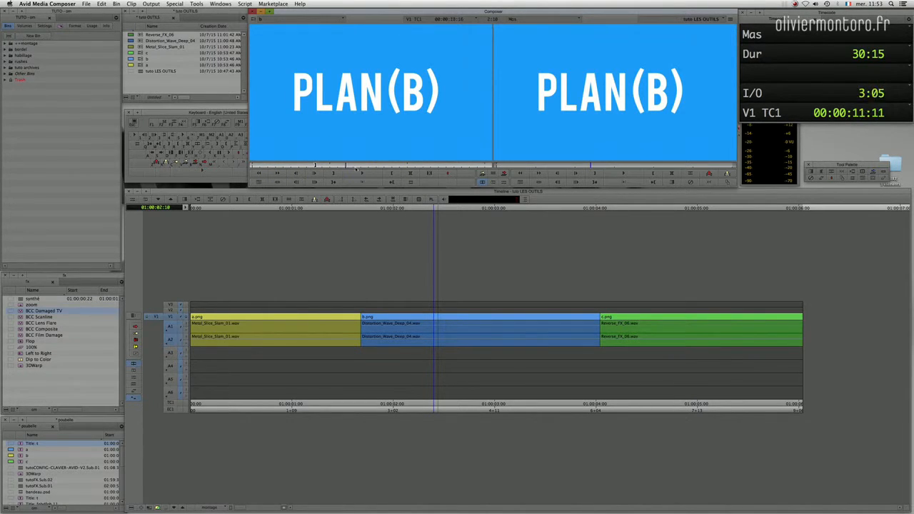
{"action": "left_click_drag", "start_coordinate": [435, 166], "coordinate": [432, 158]}
{"action": "left_click", "coordinate": [305, 167]}
{"action": "left_click_drag", "start_coordinate": [356, 173], "coordinate": [301, 167]}
{"action": "mouse_move", "coordinate": [378, 166]}
{"action": "left_mouse_down"}
{"action": "mouse_move", "coordinate": [389, 167]}
{"action": "mouse_move", "coordinate": [370, 165]}
{"action": "left_mouse_up"}
{"action": "left_click_drag", "start_coordinate": [424, 170], "coordinate": [402, 168]}
Scrub back and forth through the sequence's clips, ending at 01:00:01:00 in clip a
{"action": "left_click_drag", "start_coordinate": [302, 379], "coordinate": [705, 300]}
{"action": "left_click_drag", "start_coordinate": [638, 319], "coordinate": [216, 272]}
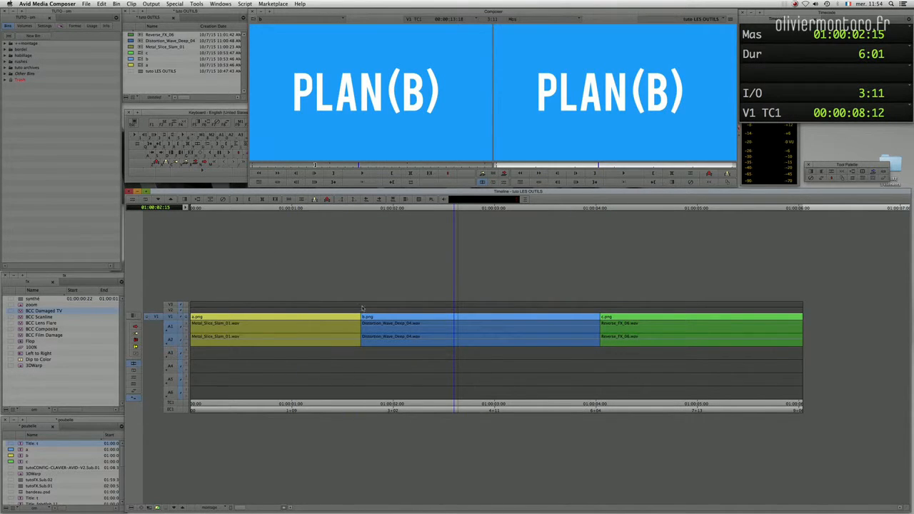
{"action": "mouse_move", "coordinate": [482, 332]}
{"action": "left_mouse_down"}
{"action": "mouse_move", "coordinate": [772, 328]}
{"action": "mouse_move", "coordinate": [603, 329]}
{"action": "mouse_move", "coordinate": [421, 345]}
{"action": "mouse_move", "coordinate": [587, 334]}
{"action": "mouse_move", "coordinate": [496, 333]}
{"action": "mouse_move", "coordinate": [485, 351]}
{"action": "mouse_move", "coordinate": [410, 329]}
{"action": "mouse_move", "coordinate": [468, 326]}
{"action": "left_mouse_up"}
{"action": "left_click_drag", "start_coordinate": [516, 311], "coordinate": [395, 334]}
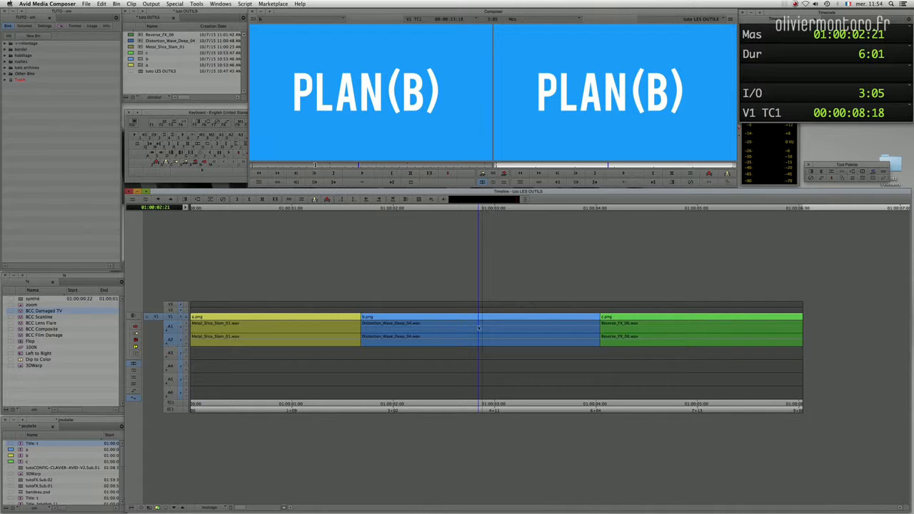
{"action": "left_click_drag", "start_coordinate": [589, 294], "coordinate": [285, 346]}
{"action": "key", "text": "Right"}
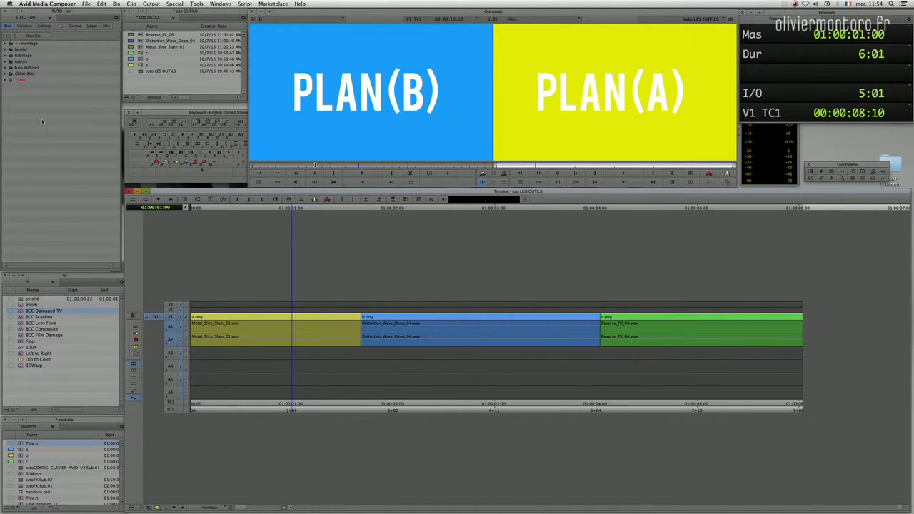
Expand the rushes folder, open its rushes bin to check its contents, and close the bin
{"action": "left_click", "coordinate": [6, 62]}
{"action": "double_click", "coordinate": [17, 69]}
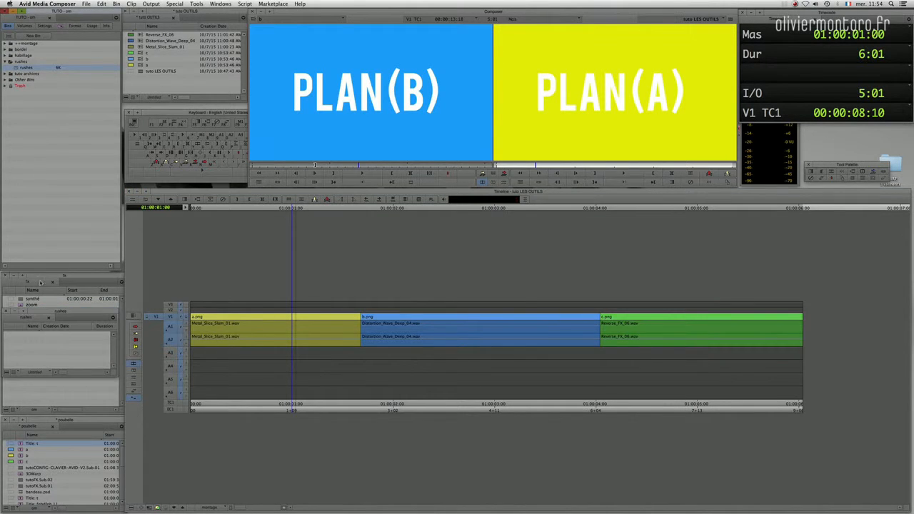
{"action": "left_click", "coordinate": [12, 305]}
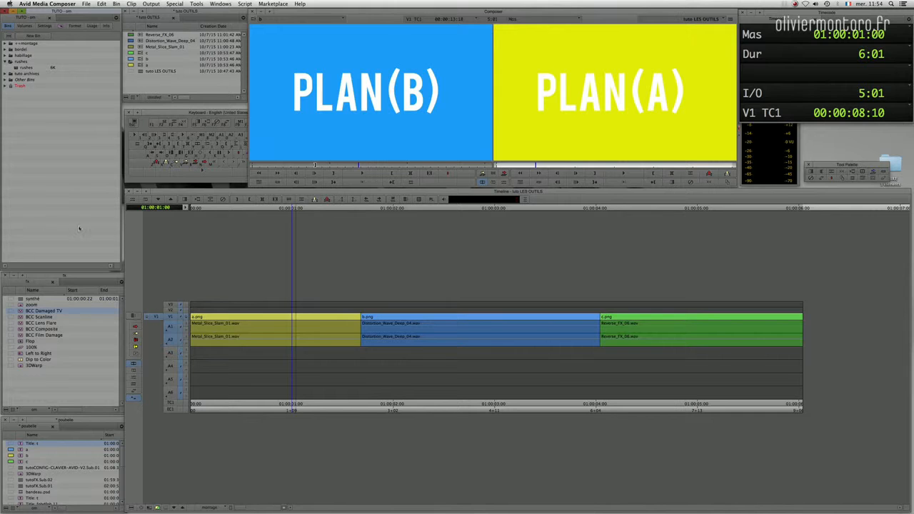
Match frame clip b at 01:00:01:19 and use Find Bin to locate its source clip
{"action": "left_click_drag", "start_coordinate": [290, 357], "coordinate": [369, 315]}
{"action": "key", "text": "n"}
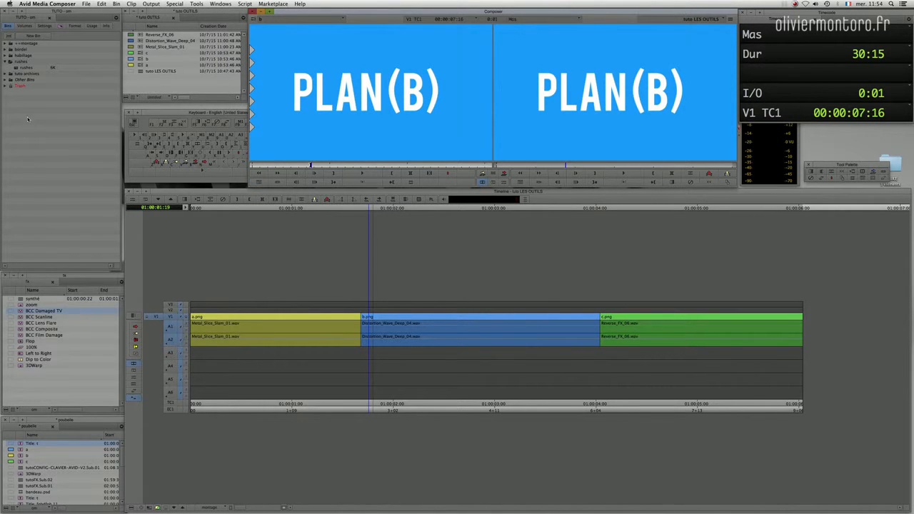
{"action": "left_click", "coordinate": [260, 184]}
{"action": "left_click", "coordinate": [260, 184]}
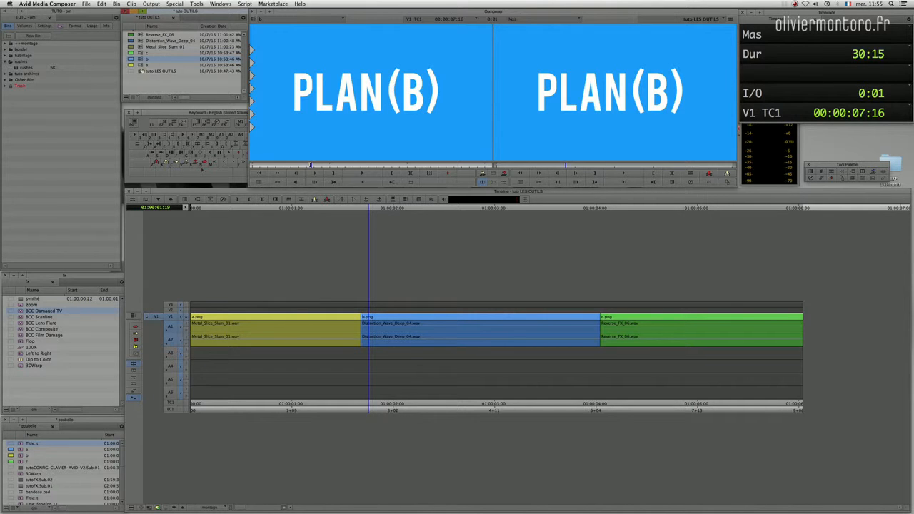
Move source clips a, b, c and the three sound clips from tuto OUTILS into the rushes bin, and close that bin
{"action": "double_click", "coordinate": [18, 68]}
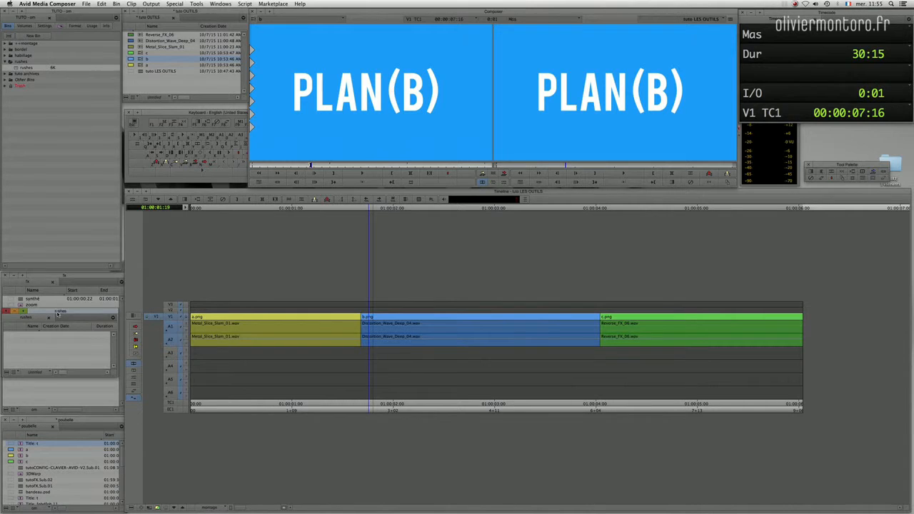
{"action": "left_click_drag", "start_coordinate": [60, 312], "coordinate": [91, 175]}
{"action": "left_click", "coordinate": [145, 62]}
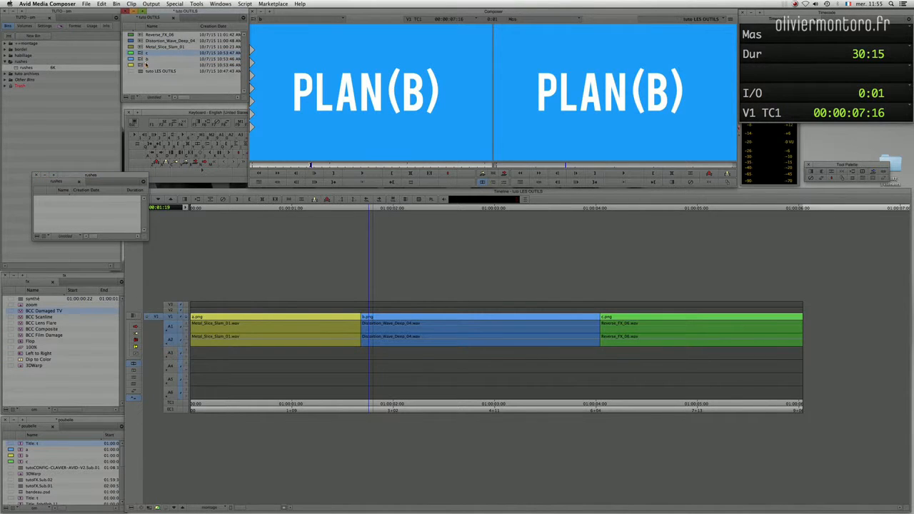
{"action": "left_click", "coordinate": [143, 65]}
{"action": "left_click", "coordinate": [142, 35], "text": "shift"}
{"action": "left_click_drag", "start_coordinate": [143, 42], "coordinate": [90, 217]}
{"action": "left_click", "coordinate": [37, 175]}
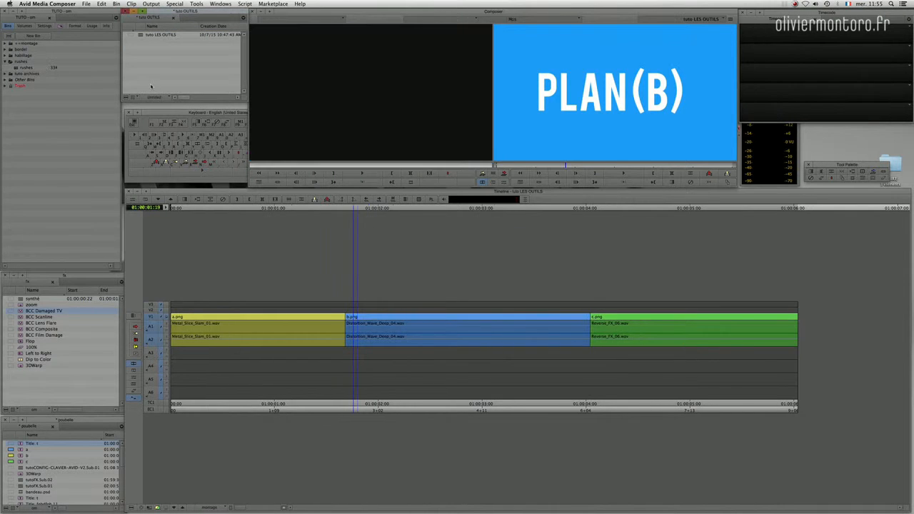
Match frame clip c at 01:00:04:16 and use Find Bin to reopen the bin holding its source
{"action": "left_click_drag", "start_coordinate": [351, 349], "coordinate": [566, 289]}
{"action": "key", "text": "n"}
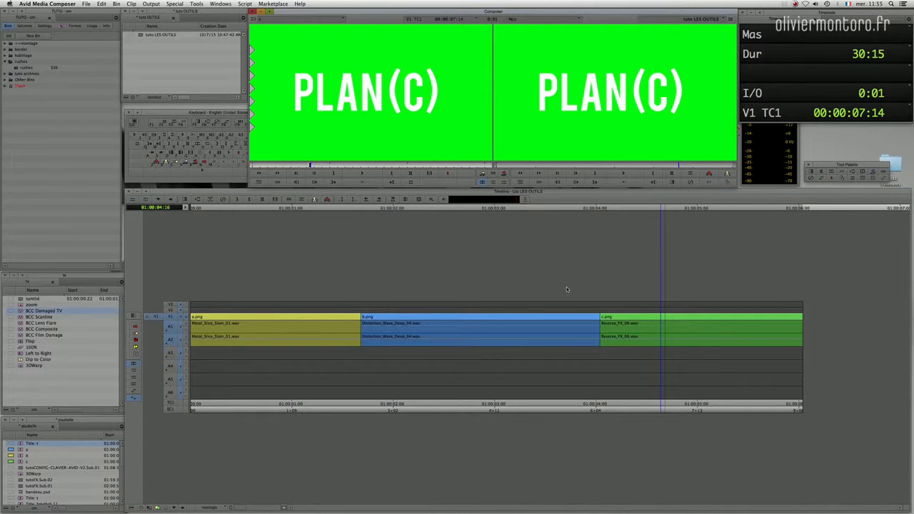
{"action": "left_click", "coordinate": [261, 200]}
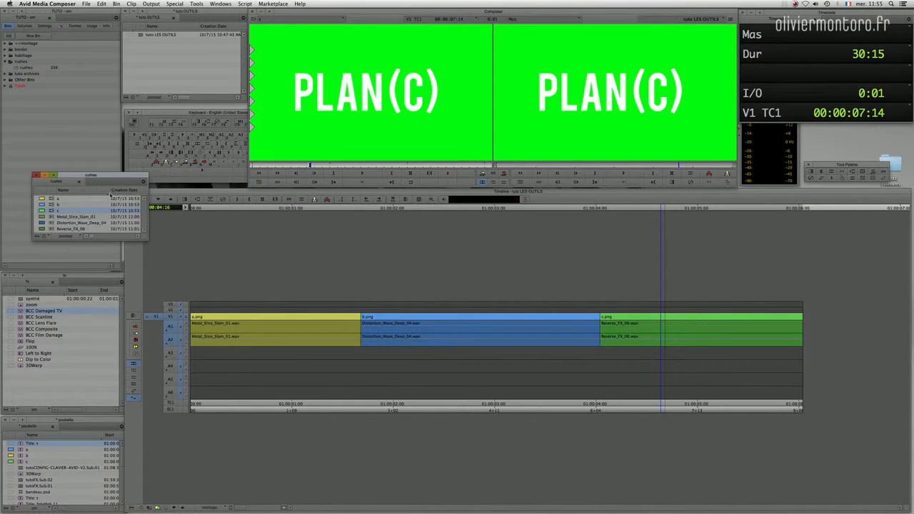
Enlarge and reposition the rushes bin window to view its clips, and close it
{"action": "left_click_drag", "start_coordinate": [118, 176], "coordinate": [122, 86]}
{"action": "left_click_drag", "start_coordinate": [149, 149], "coordinate": [188, 285]}
{"action": "left_click_drag", "start_coordinate": [156, 87], "coordinate": [158, 103]}
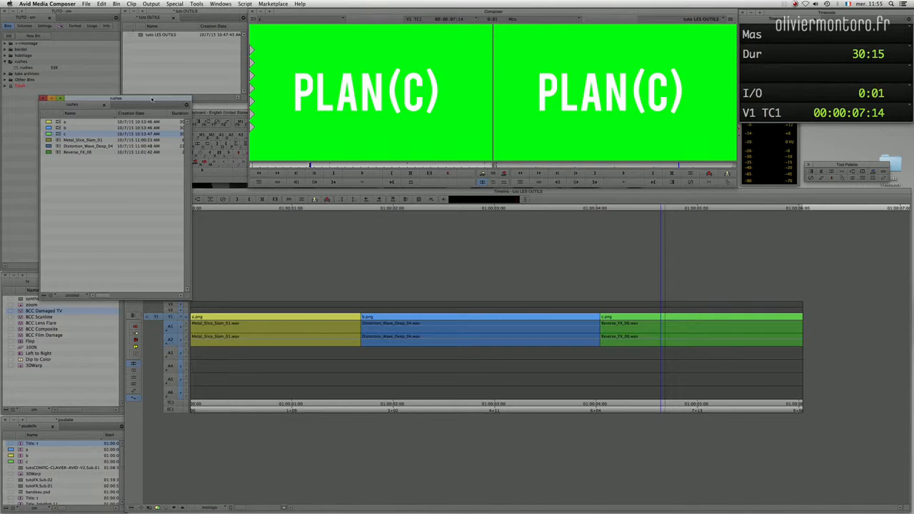
{"action": "left_click_drag", "start_coordinate": [152, 99], "coordinate": [134, 108]}
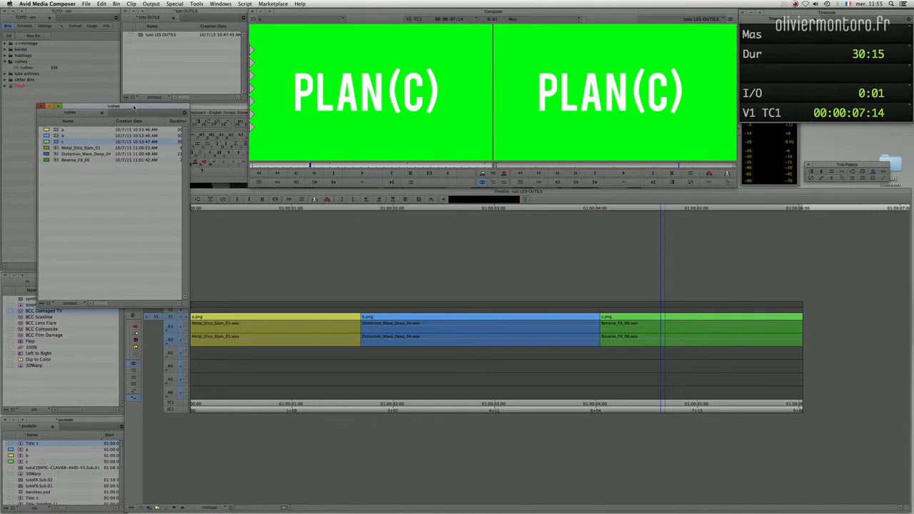
{"action": "left_click", "coordinate": [41, 106]}
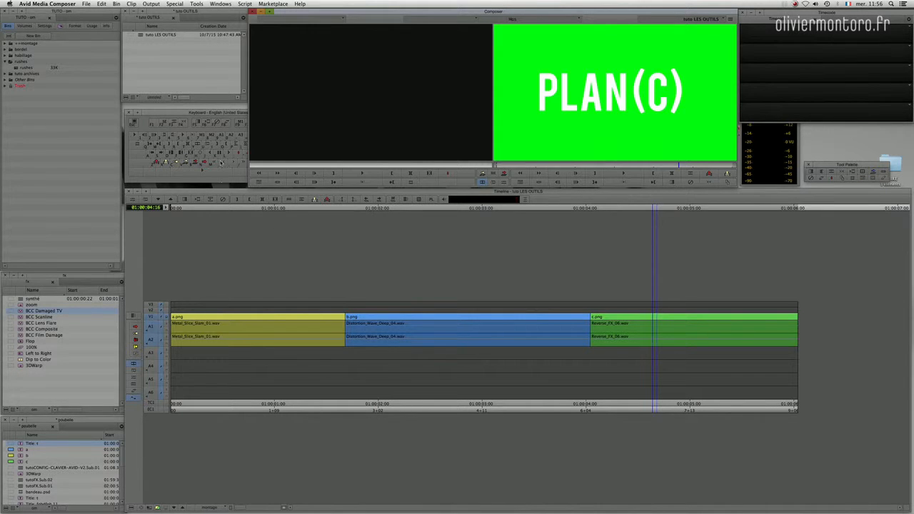
Bring the keyboard palette to the front and apply the BCC Damaged TV effect to clip a
{"action": "left_click", "coordinate": [221, 115]}
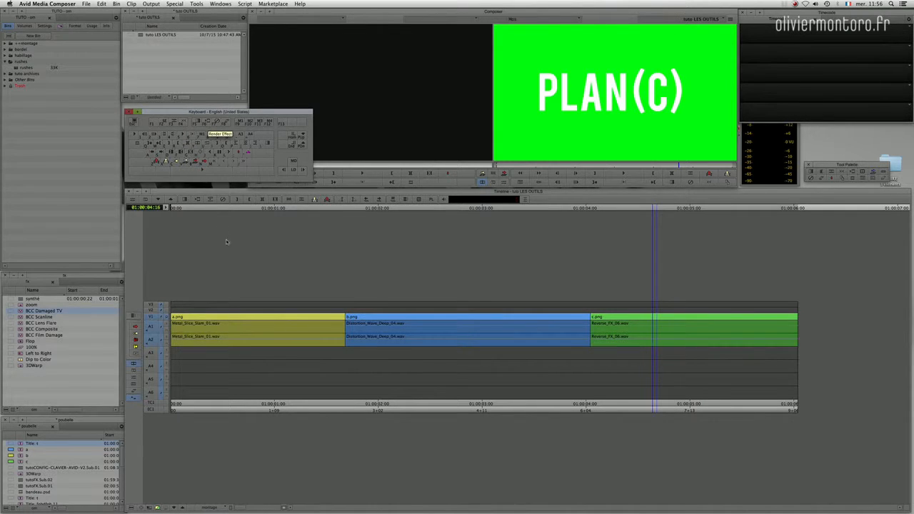
{"action": "left_click_drag", "start_coordinate": [239, 341], "coordinate": [254, 345]}
{"action": "left_click_drag", "start_coordinate": [21, 312], "coordinate": [235, 319]}
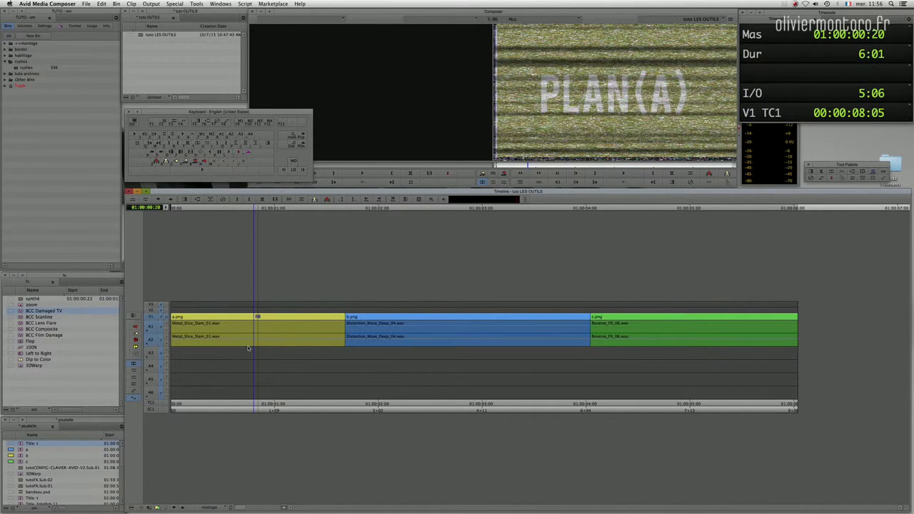
Preview the unrendered effect by playing and scrubbing clip a, ending at 01:00:00:18
{"action": "left_click", "coordinate": [261, 321]}
{"action": "left_click", "coordinate": [221, 330]}
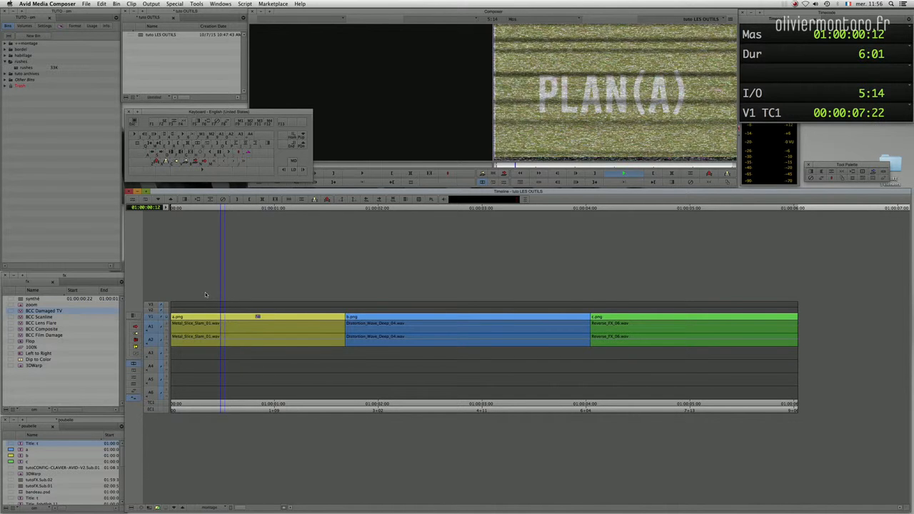
{"action": "key", "text": "space"}
{"action": "left_click", "coordinate": [242, 309]}
{"action": "mouse_move", "coordinate": [243, 310]}
{"action": "left_mouse_down"}
{"action": "mouse_move", "coordinate": [243, 326]}
{"action": "mouse_move", "coordinate": [267, 319]}
{"action": "mouse_move", "coordinate": [322, 331]}
{"action": "mouse_move", "coordinate": [275, 328]}
{"action": "mouse_move", "coordinate": [330, 329]}
{"action": "mouse_move", "coordinate": [205, 328]}
{"action": "mouse_move", "coordinate": [279, 323]}
{"action": "mouse_move", "coordinate": [231, 325]}
{"action": "mouse_move", "coordinate": [248, 325]}
{"action": "left_mouse_up"}
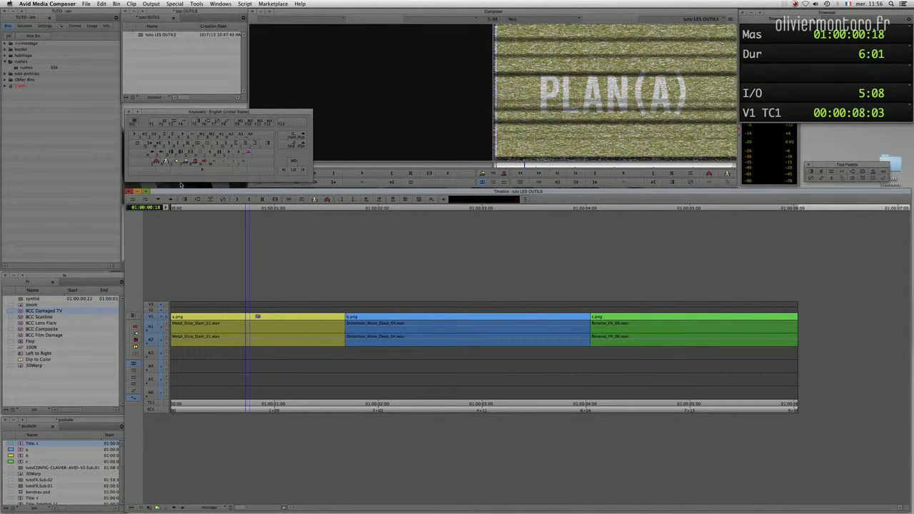
Call up Render Effect for clip a's BCC Damaged TV, cancel it, and play the unrendered clip from 01:00:00:14
{"action": "key", "text": "super+r"}
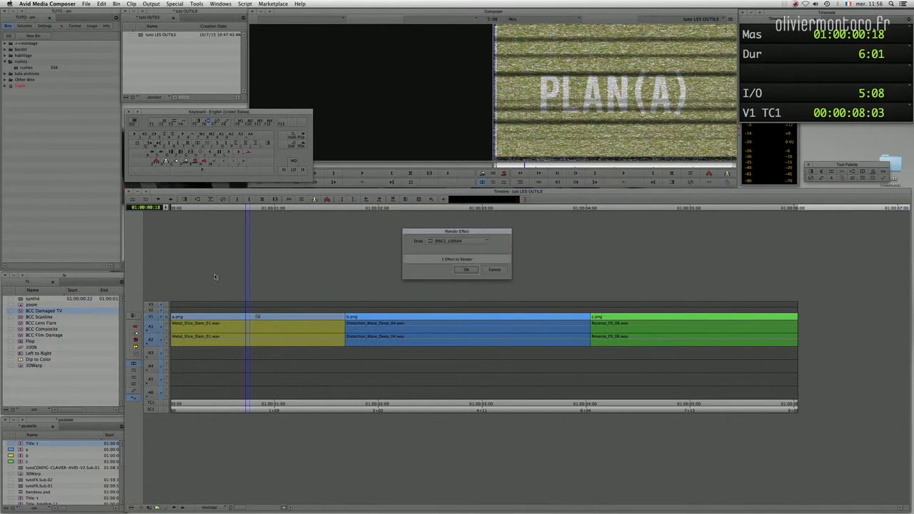
{"action": "left_click", "coordinate": [493, 272]}
{"action": "left_click_drag", "start_coordinate": [246, 326], "coordinate": [275, 326]}
{"action": "left_click_drag", "start_coordinate": [183, 340], "coordinate": [203, 323]}
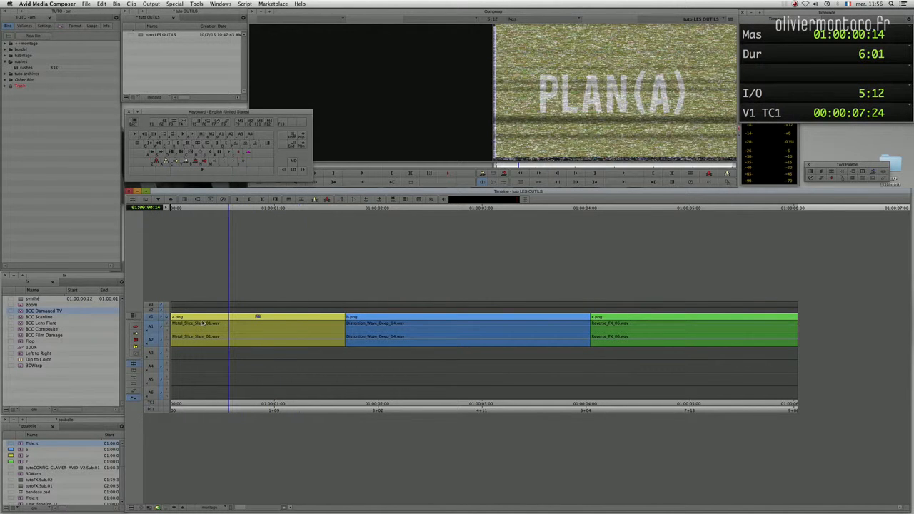
{"action": "key", "text": "space"}
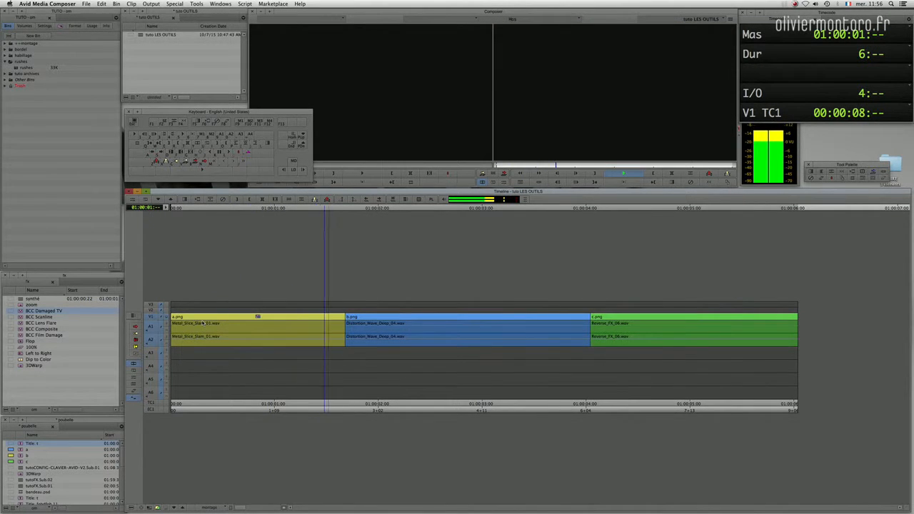
Stop playback, park the playhead at 01:00:00:17 in clip a, and add an edit there
{"action": "key", "text": "space"}
{"action": "left_click_drag", "start_coordinate": [275, 307], "coordinate": [250, 307]}
{"action": "key", "text": "Left"}
{"action": "key", "text": "Left"}
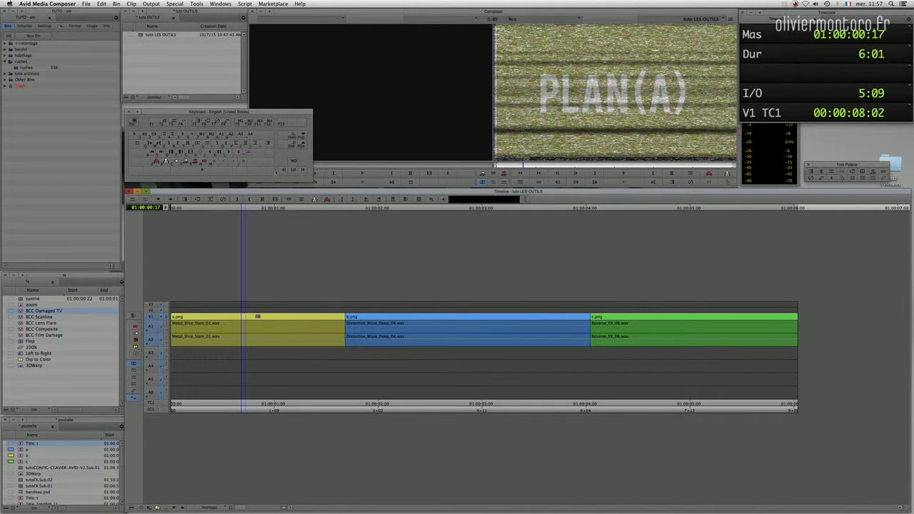
{"action": "left_click", "coordinate": [178, 113]}
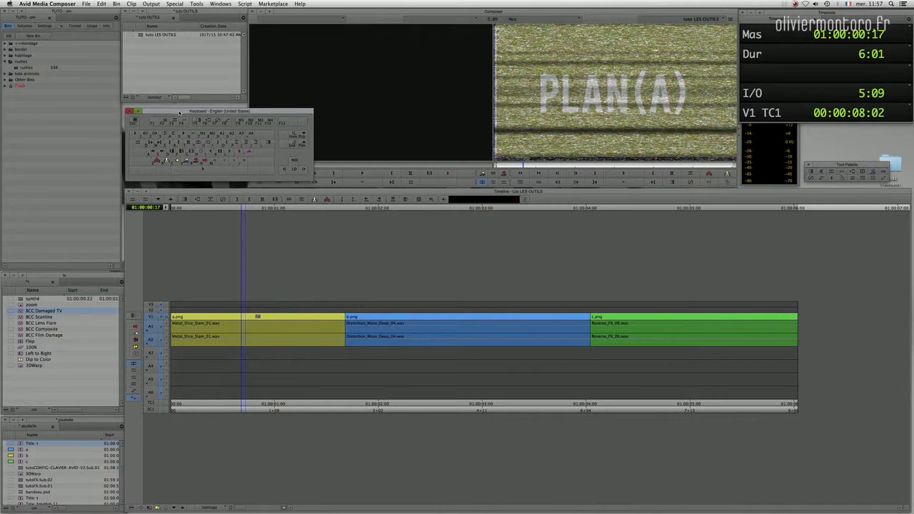
{"action": "left_click_drag", "start_coordinate": [173, 111], "coordinate": [172, 112]}
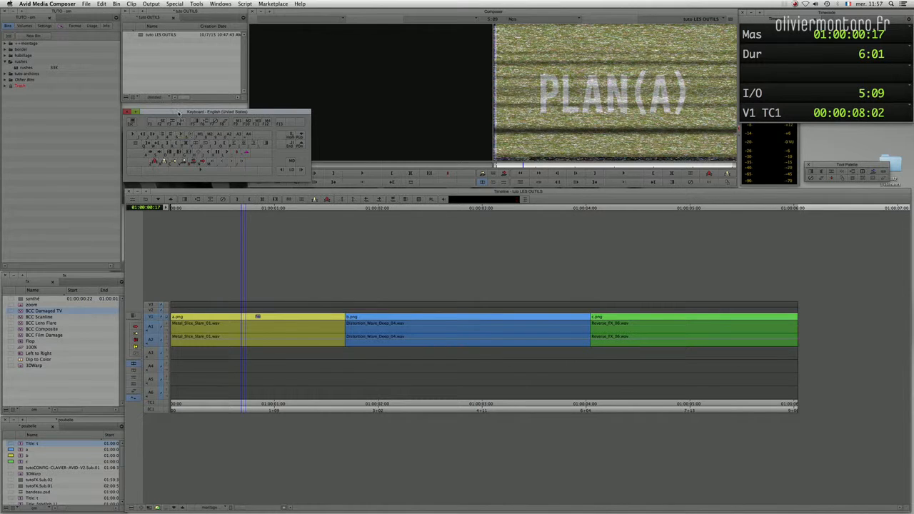
{"action": "left_click_drag", "start_coordinate": [180, 112], "coordinate": [181, 111]}
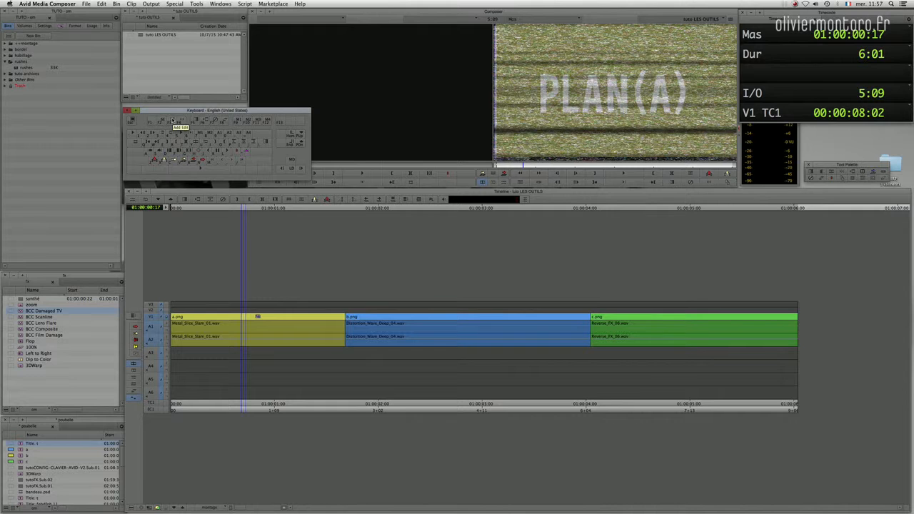
{"action": "left_click", "coordinate": [173, 122]}
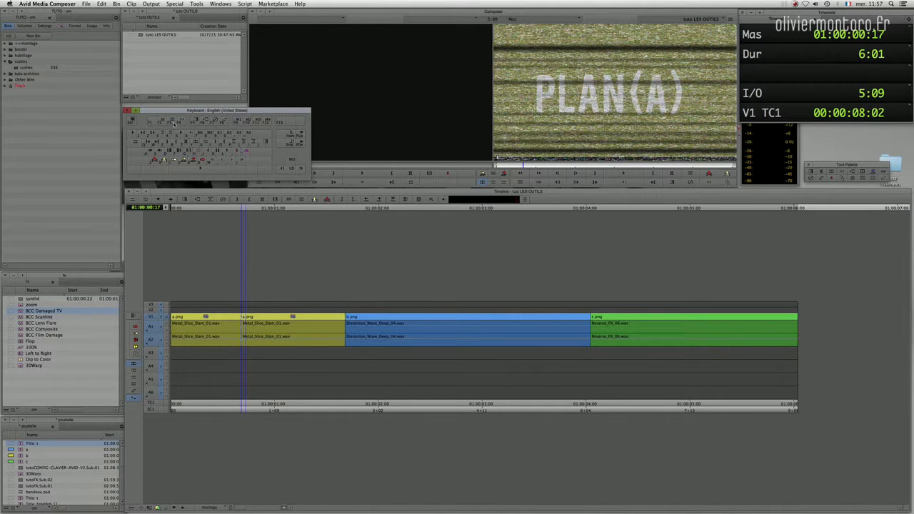
Scrub into clip b and back to clip a, and undo the last added edit
{"action": "left_click_drag", "start_coordinate": [257, 270], "coordinate": [387, 269]}
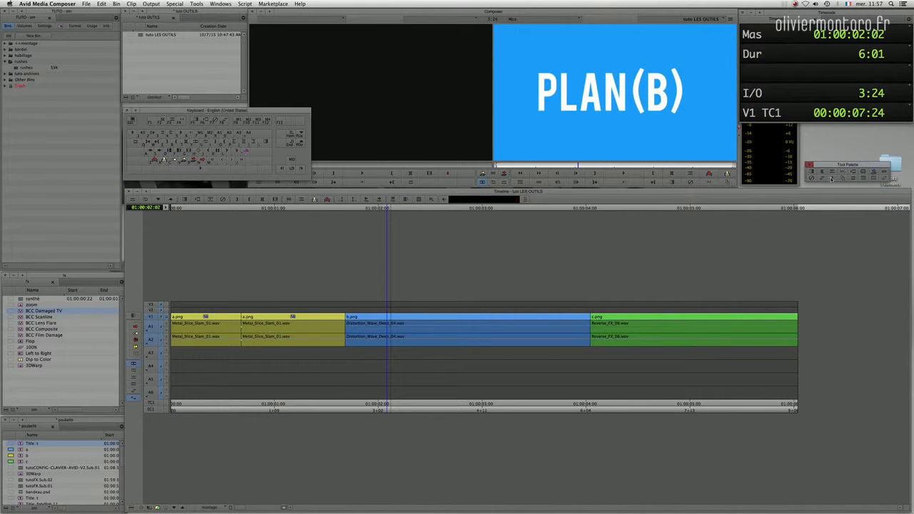
{"action": "left_click", "coordinate": [243, 123]}
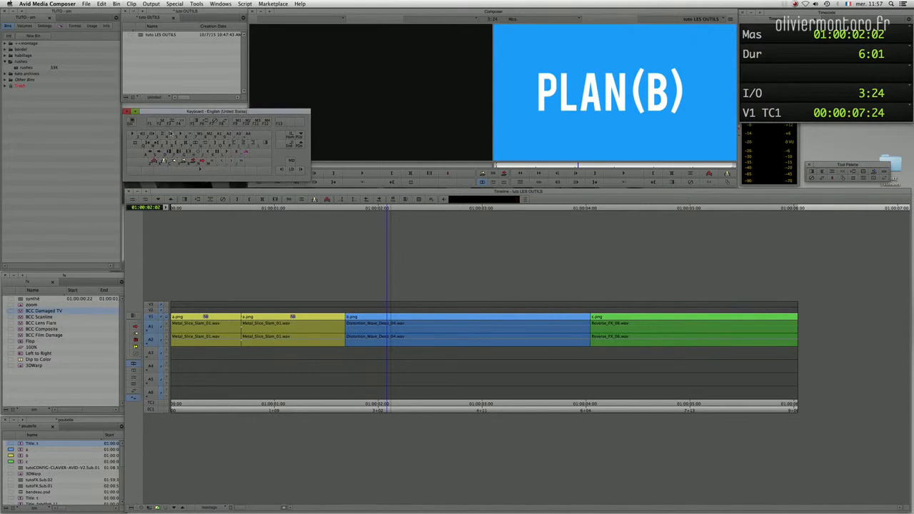
{"action": "left_click_drag", "start_coordinate": [417, 288], "coordinate": [326, 288]}
{"action": "left_click_drag", "start_coordinate": [214, 329], "coordinate": [419, 333]}
{"action": "key", "text": "super+z"}
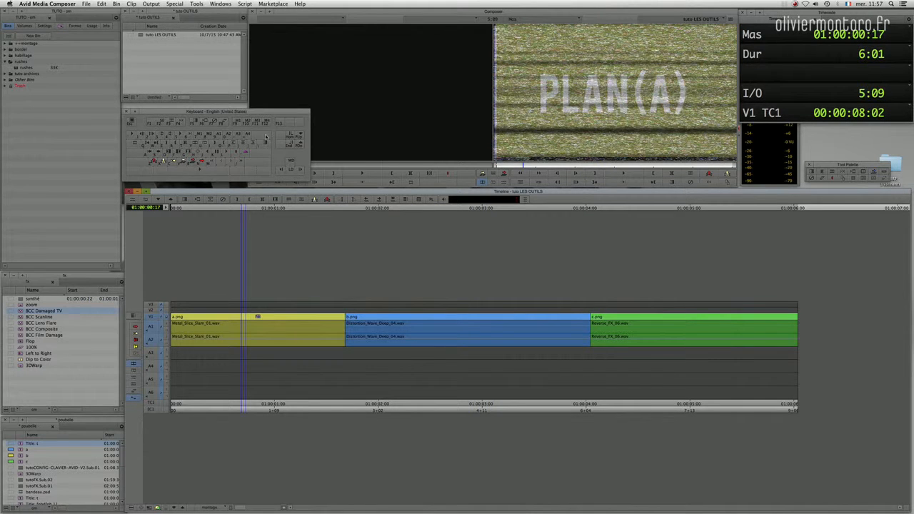
Adjust the timeline's horizontal scale, look through its display options, and park the playhead at 01:00:02:17 in clip b
{"action": "left_click_drag", "start_coordinate": [281, 323], "coordinate": [342, 314]}
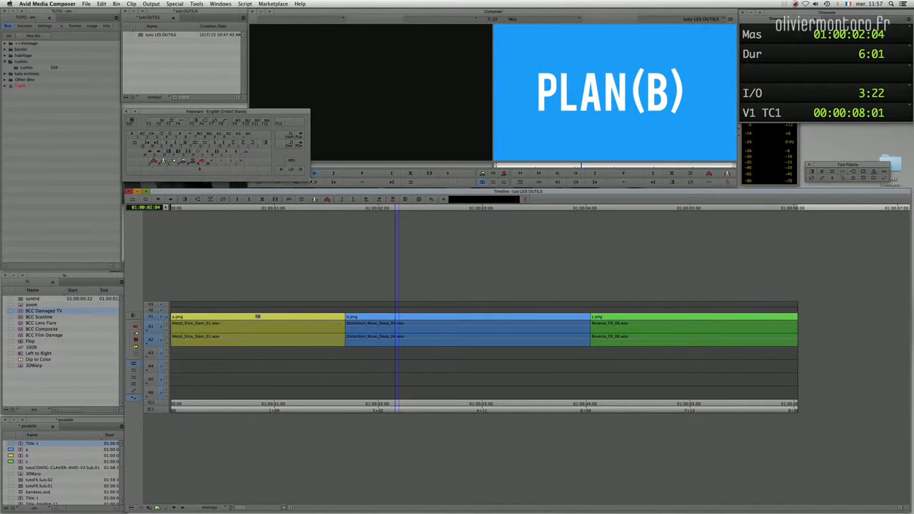
{"action": "mouse_move", "coordinate": [241, 509]}
{"action": "left_mouse_down"}
{"action": "mouse_move", "coordinate": [279, 512]}
{"action": "mouse_move", "coordinate": [217, 510]}
{"action": "mouse_move", "coordinate": [303, 510]}
{"action": "mouse_move", "coordinate": [228, 510]}
{"action": "left_mouse_up"}
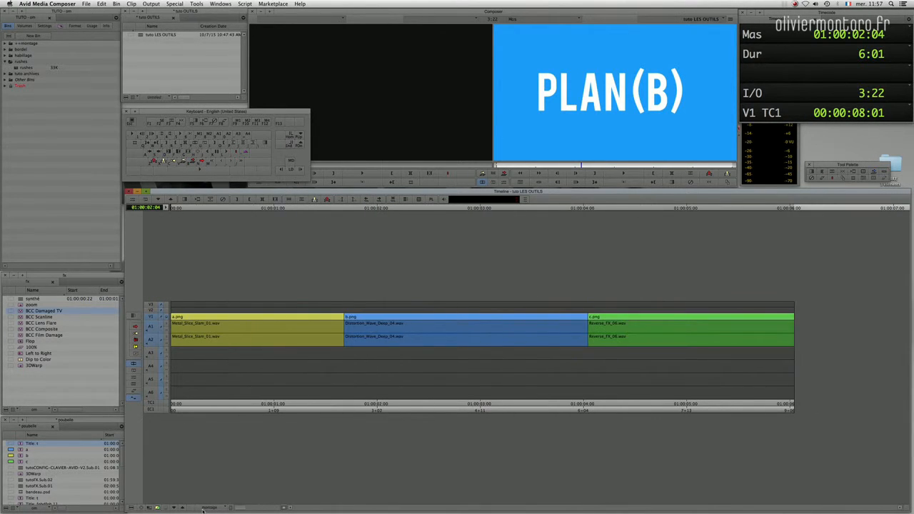
{"action": "left_click_drag", "start_coordinate": [474, 351], "coordinate": [439, 343]}
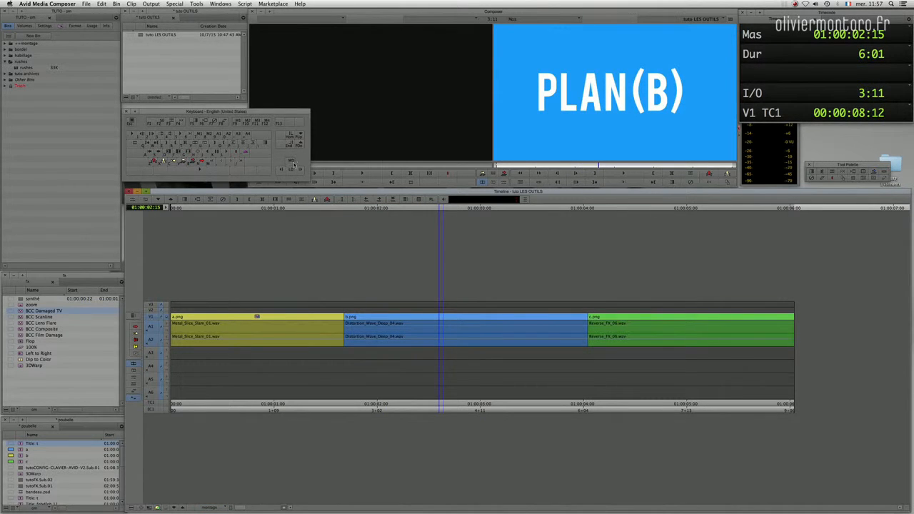
{"action": "left_click", "coordinate": [131, 508]}
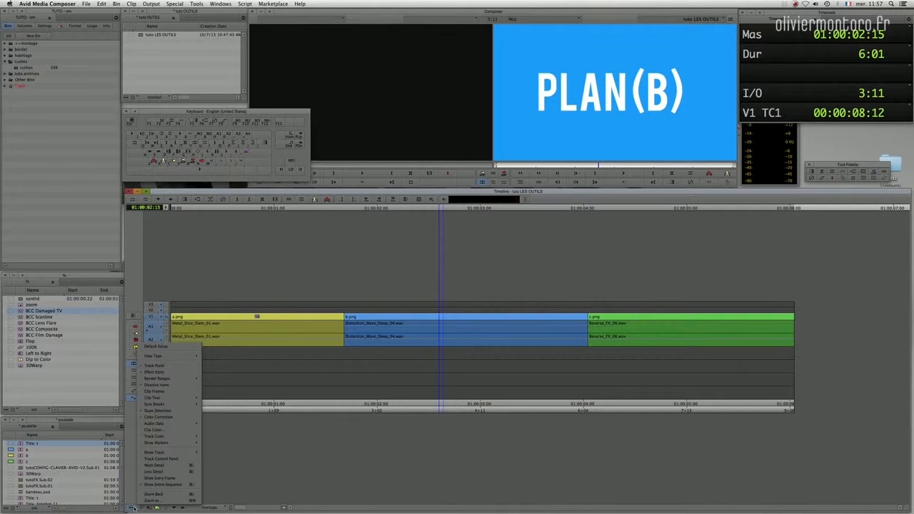
{"action": "left_click", "coordinate": [164, 478]}
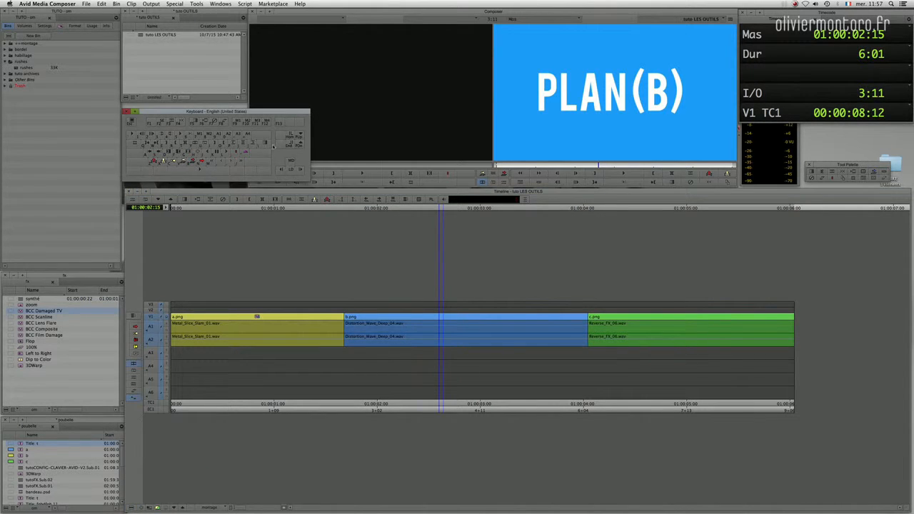
{"action": "left_click", "coordinate": [448, 352]}
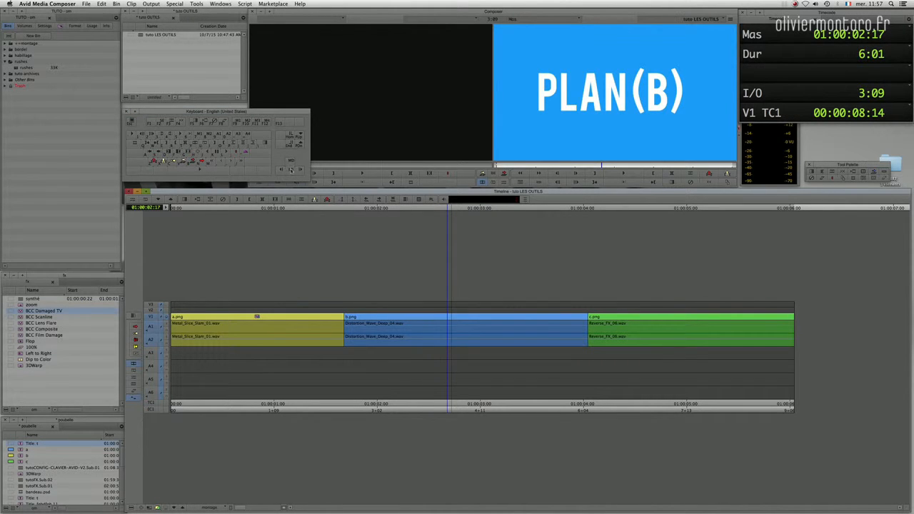
Zoom the timeline in and out around 01:00:02:17 in clip b, and return to the full-sequence view
{"action": "key", "text": "Up"}
{"action": "key", "text": "Up"}
{"action": "key", "text": "Up"}
{"action": "key", "text": "Up"}
{"action": "key", "text": "Up"}
{"action": "key", "text": "Up"}
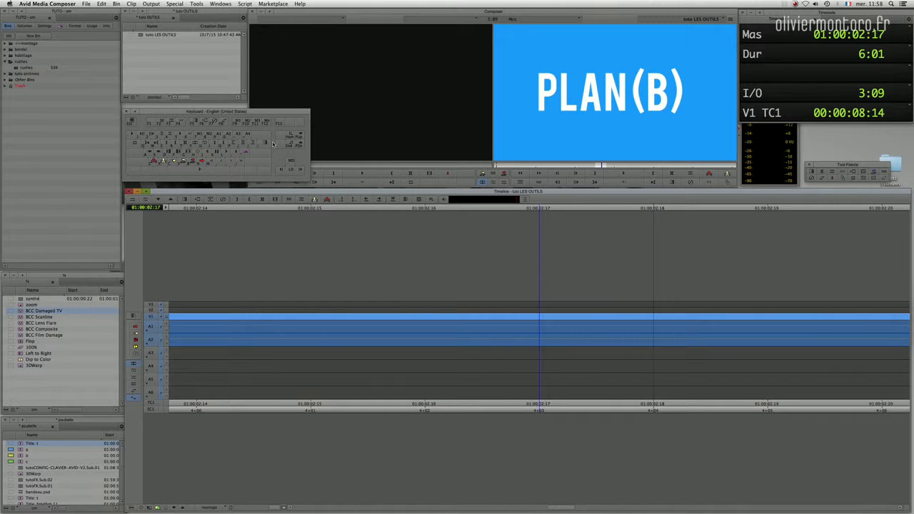
{"action": "key", "text": "Down"}
{"action": "key", "text": "Down"}
{"action": "key", "text": "Down"}
{"action": "key", "text": "Down"}
{"action": "key", "text": "Down"}
{"action": "key", "text": "Down"}
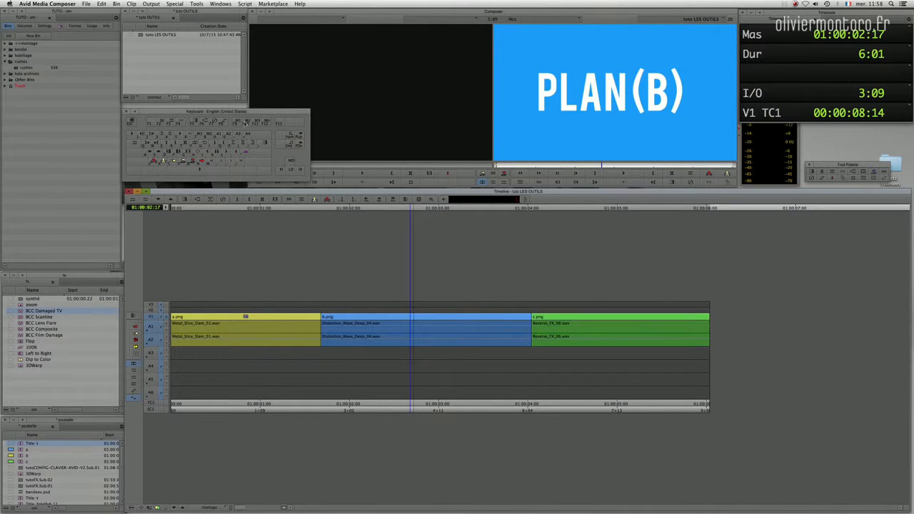
{"action": "key", "text": "Up"}
{"action": "key", "text": "Up"}
{"action": "key", "text": "Up"}
{"action": "key", "text": "Up"}
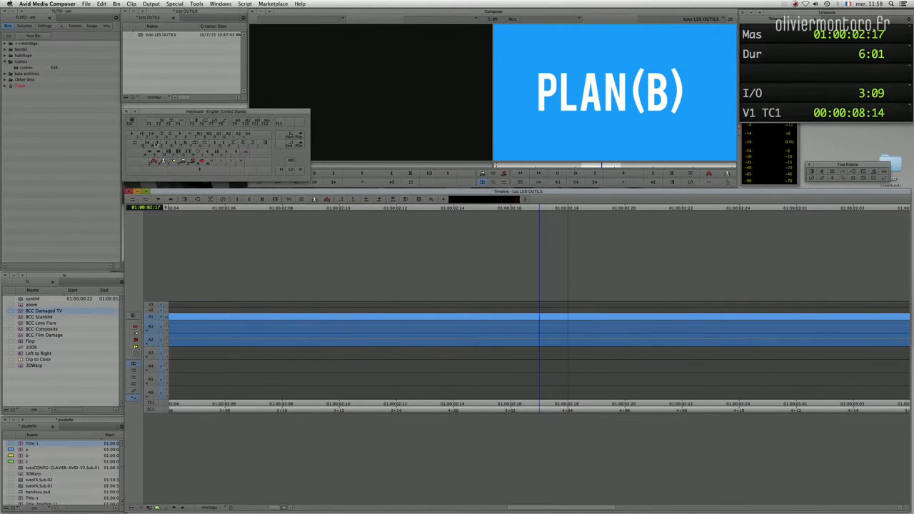
{"action": "left_click", "coordinate": [165, 124]}
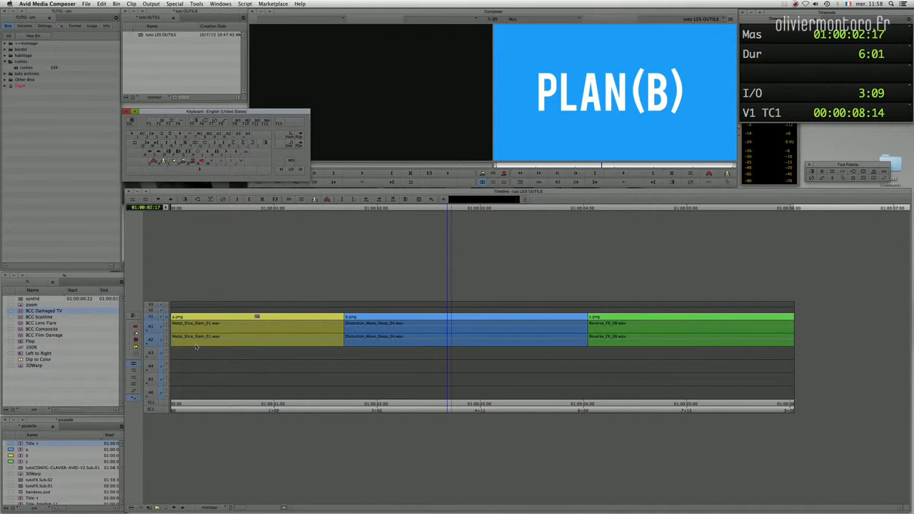
Play and scrub clip a to 01:00:00:20, and step into its BCC Damaged TV effect
{"action": "left_click_drag", "start_coordinate": [200, 358], "coordinate": [252, 351]}
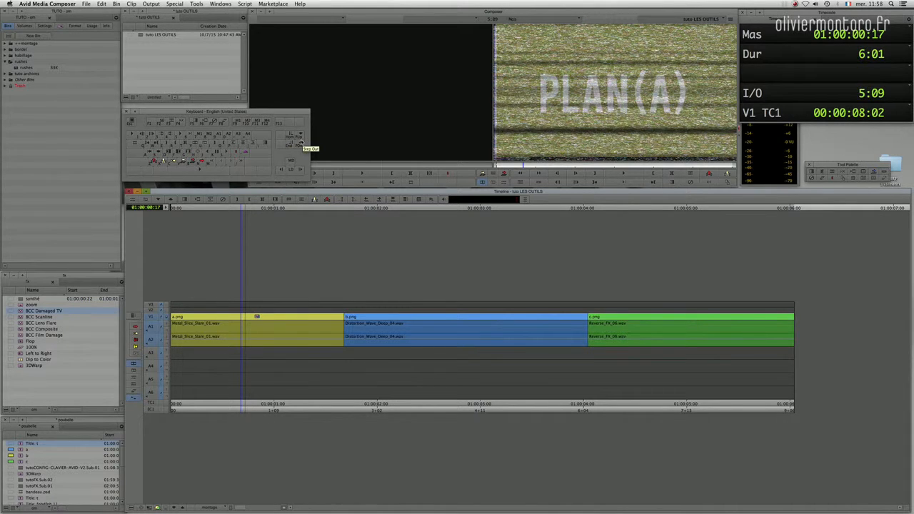
{"action": "key", "text": "j"}
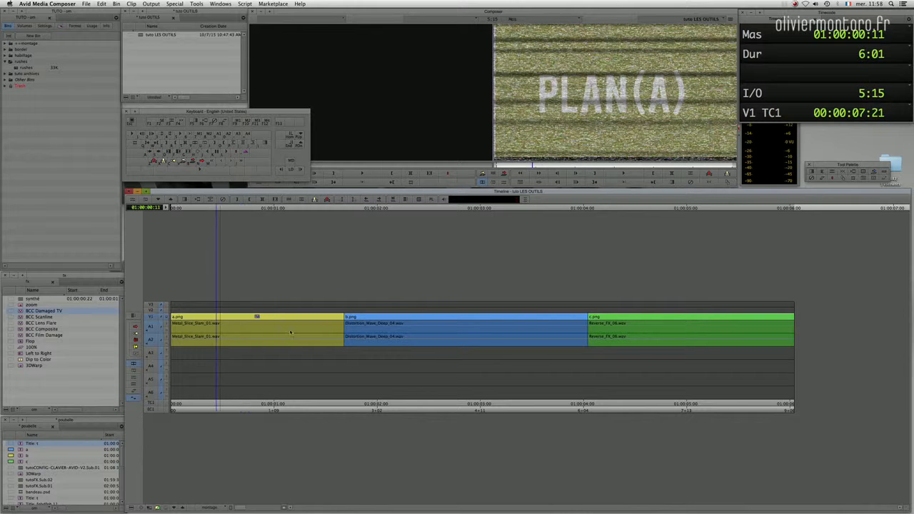
{"action": "key", "text": "l"}
{"action": "key", "text": "k"}
{"action": "left_click_drag", "start_coordinate": [275, 305], "coordinate": [227, 329]}
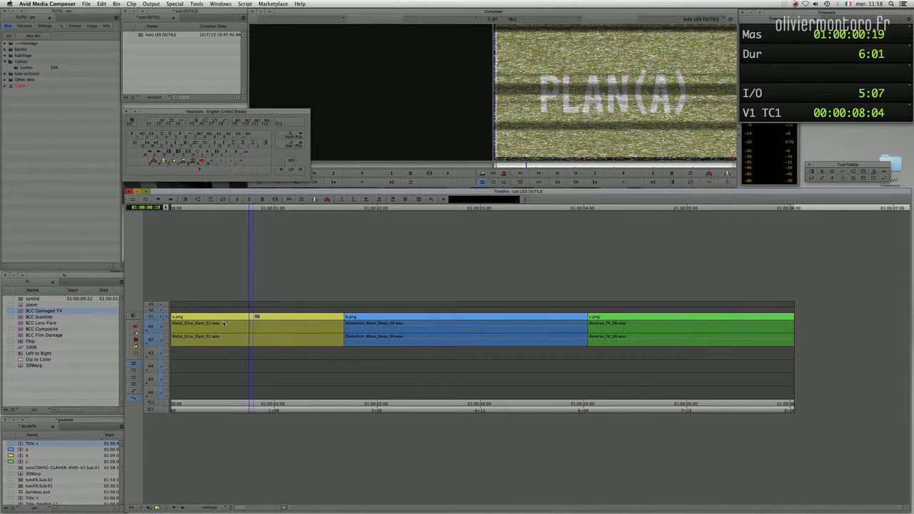
{"action": "mouse_move", "coordinate": [248, 334]}
{"action": "left_mouse_down"}
{"action": "mouse_move", "coordinate": [234, 330]}
{"action": "mouse_move", "coordinate": [254, 319]}
{"action": "left_mouse_up"}
{"action": "key", "text": "Page_Up"}
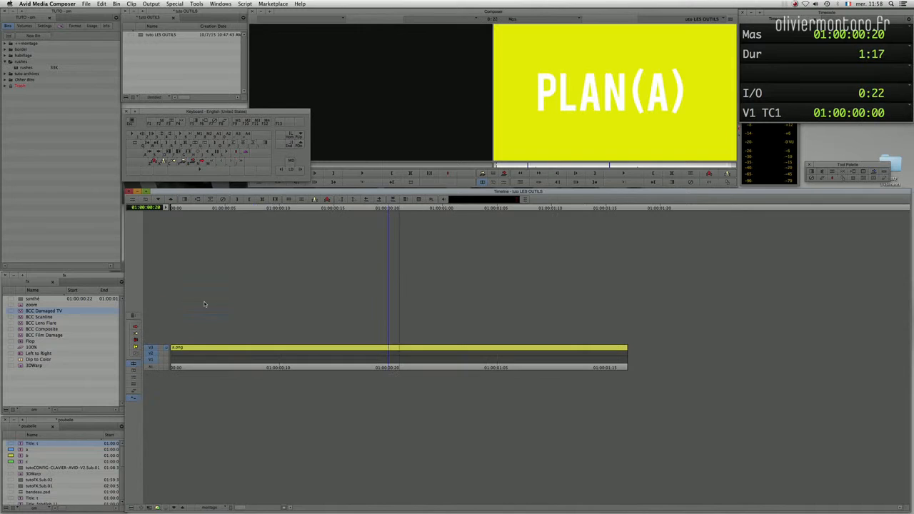
Apply the Flop effect to a.png inside the nested effect, and step back out to the main sequence
{"action": "left_click_drag", "start_coordinate": [356, 369], "coordinate": [312, 361]}
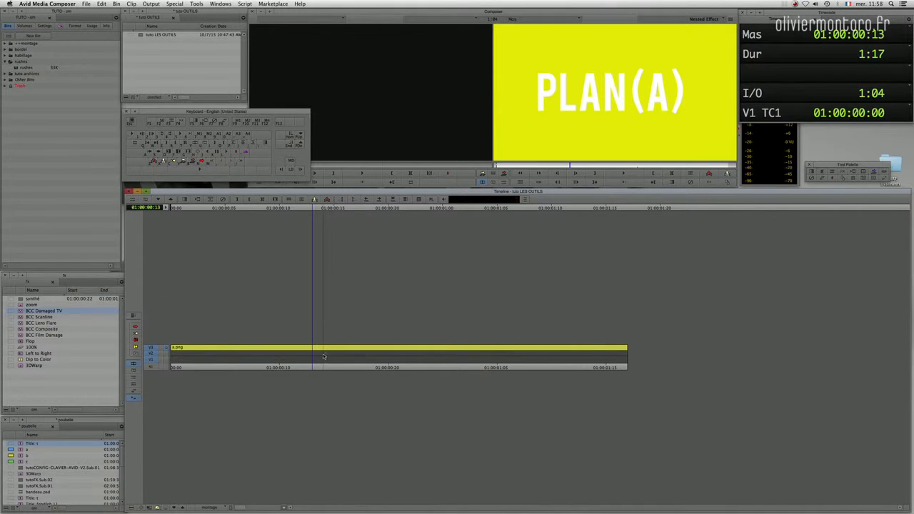
{"action": "left_click_drag", "start_coordinate": [24, 337], "coordinate": [284, 348]}
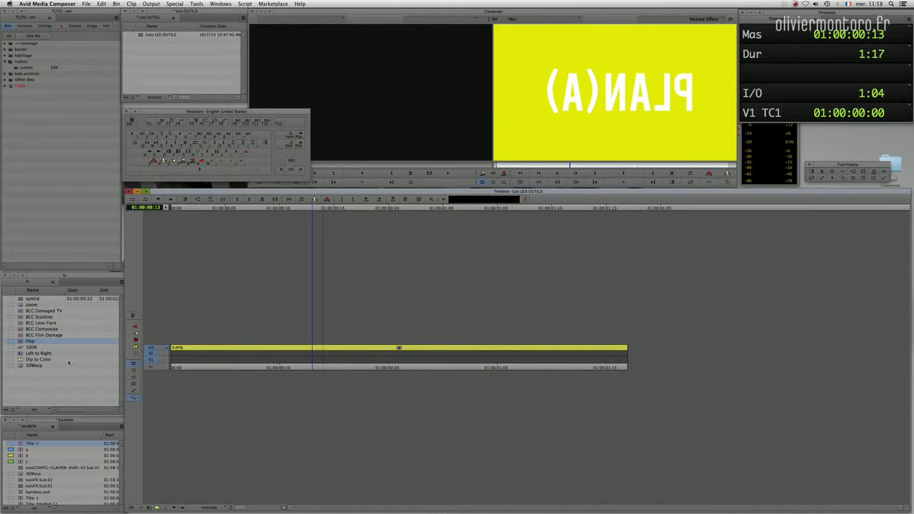
{"action": "left_click", "coordinate": [388, 368]}
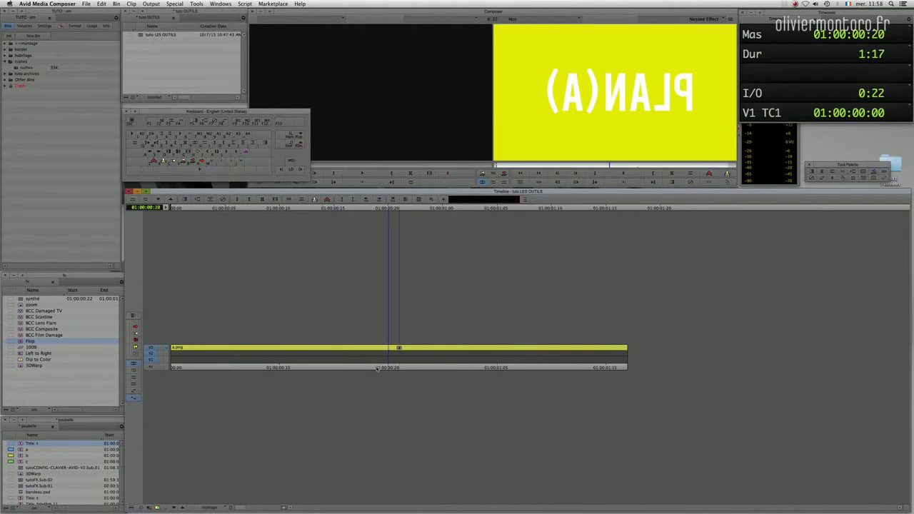
{"action": "left_click", "coordinate": [597, 183]}
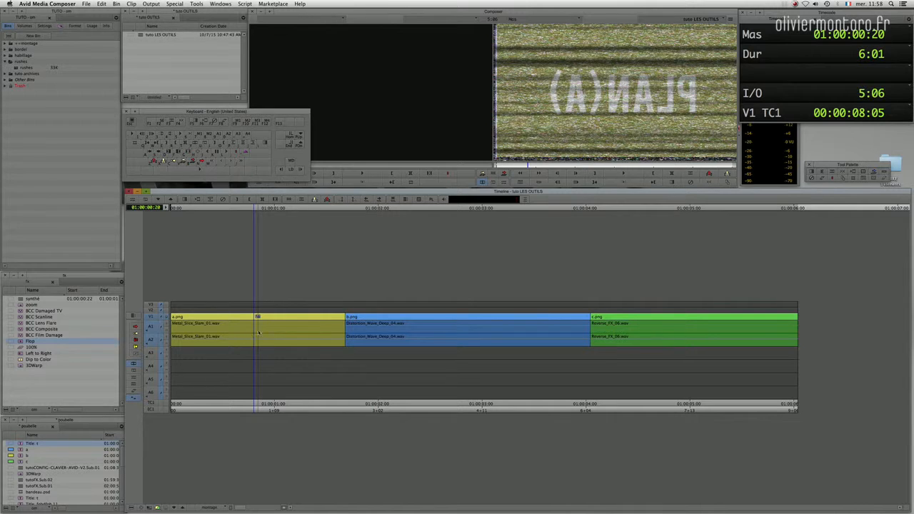
Scrub clip a to review the combined effects, and step into its nested effect again
{"action": "left_click_drag", "start_coordinate": [247, 416], "coordinate": [225, 357]}
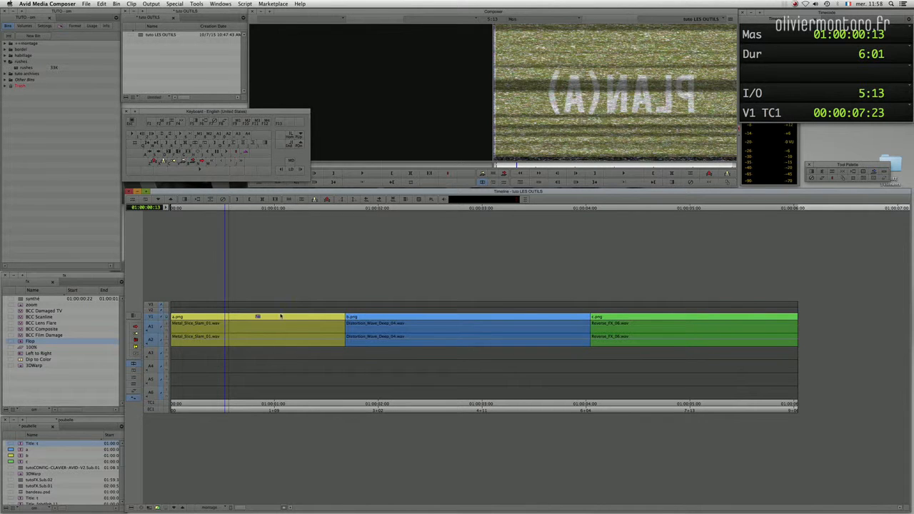
{"action": "mouse_move", "coordinate": [235, 409]}
{"action": "left_mouse_down"}
{"action": "mouse_move", "coordinate": [213, 406]}
{"action": "mouse_move", "coordinate": [292, 397]}
{"action": "mouse_move", "coordinate": [235, 397]}
{"action": "left_mouse_up"}
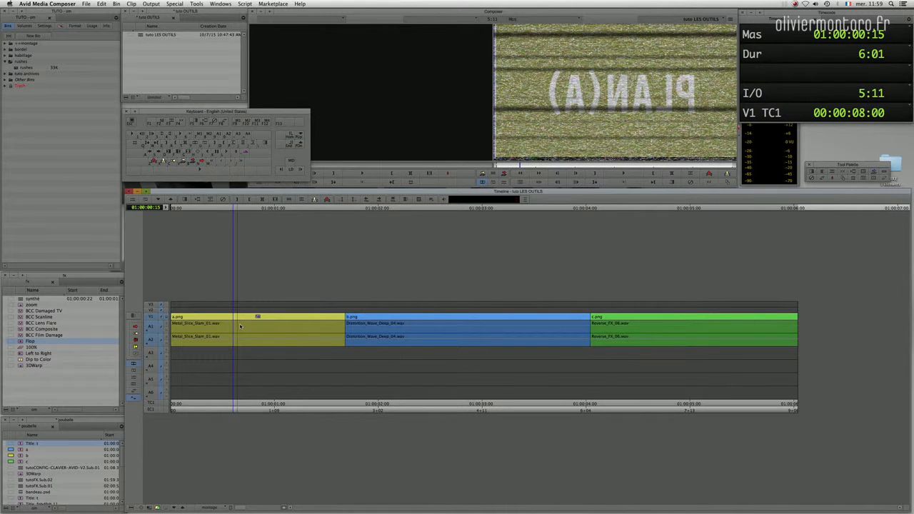
{"action": "left_click_drag", "start_coordinate": [171, 318], "coordinate": [217, 329]}
{"action": "key", "text": "Page_Down"}
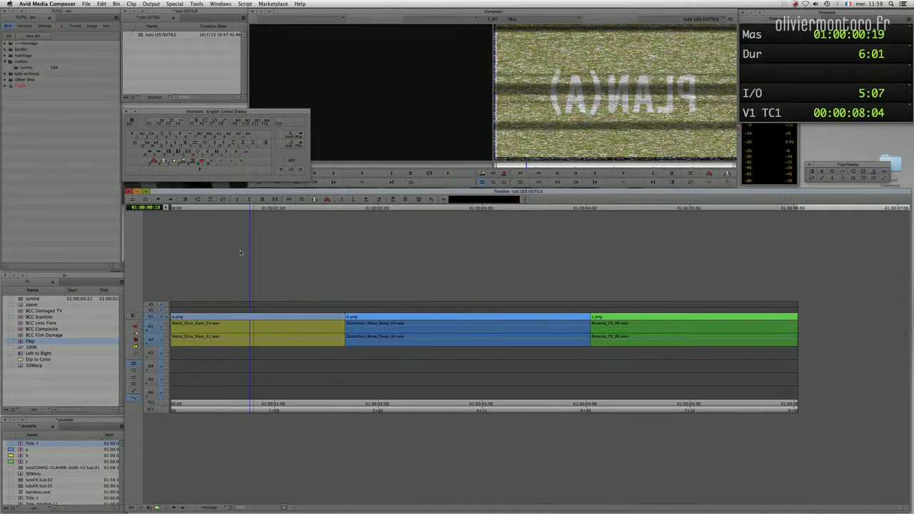
{"action": "left_click", "coordinate": [229, 367]}
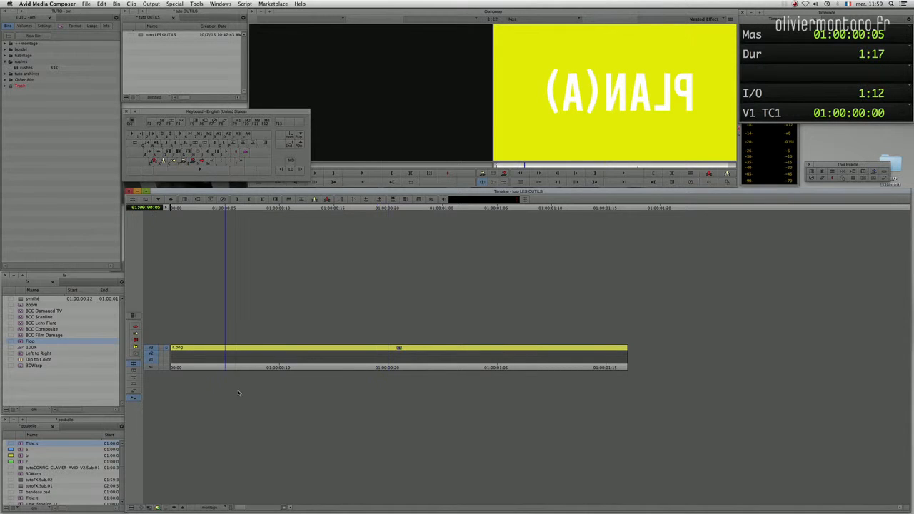
Add video tracks V4 to V6 above a.png inside the nested effect, and scrub through the nest
{"action": "key", "text": "super+y"}
{"action": "key", "text": "super+y"}
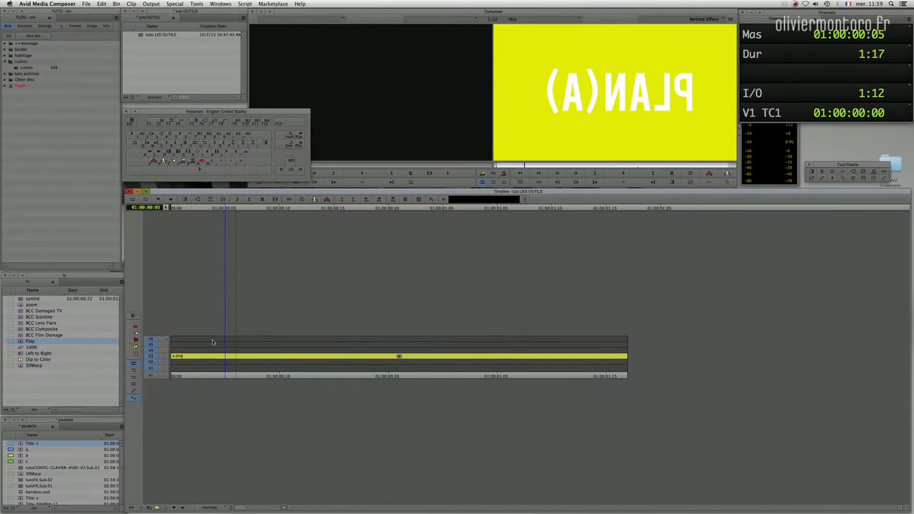
{"action": "left_click_drag", "start_coordinate": [194, 352], "coordinate": [353, 352]}
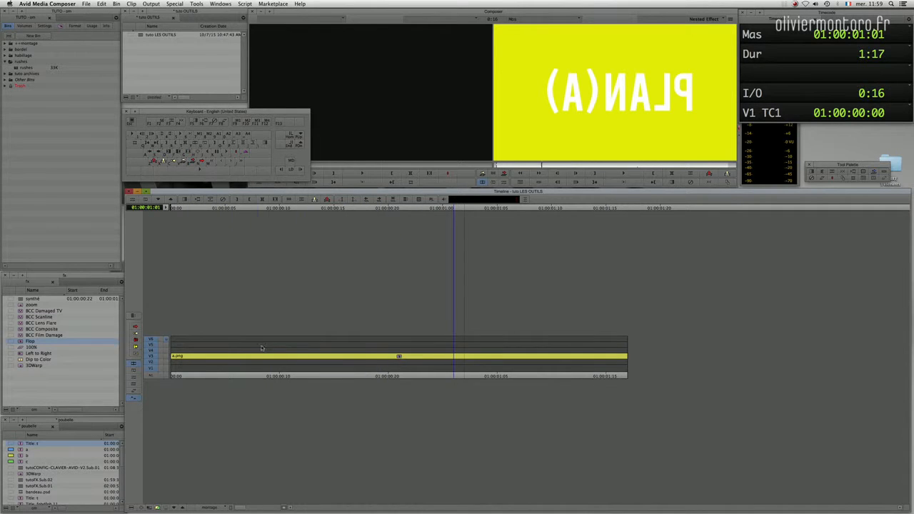
{"action": "left_click_drag", "start_coordinate": [194, 347], "coordinate": [420, 349]}
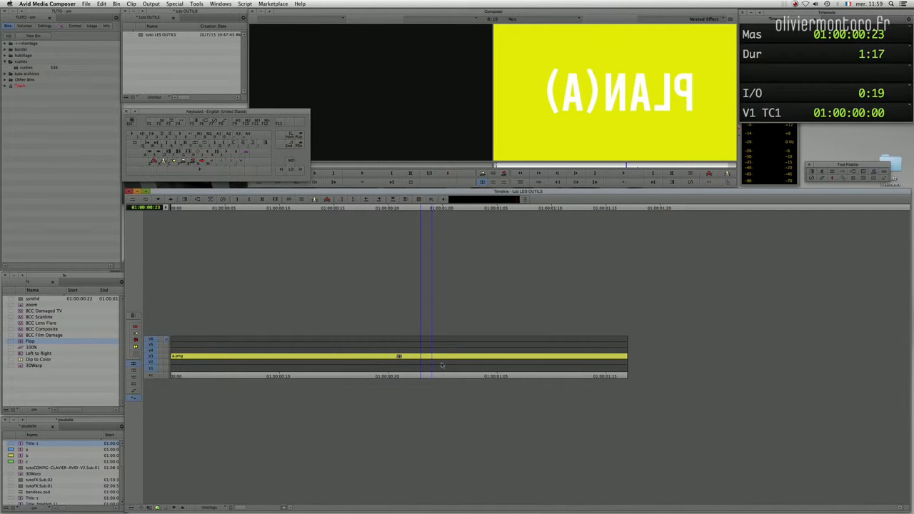
Step out of the nested effect to the main sequence, and park the playhead at 01:00:00:16 in clip a
{"action": "left_click_drag", "start_coordinate": [376, 361], "coordinate": [330, 363]}
{"action": "key", "text": "Page_Up"}
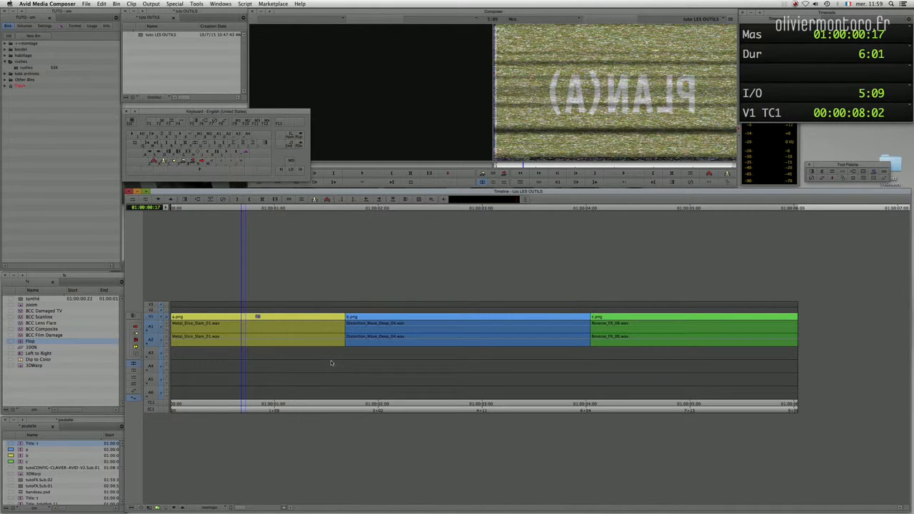
{"action": "left_click_drag", "start_coordinate": [273, 338], "coordinate": [238, 350]}
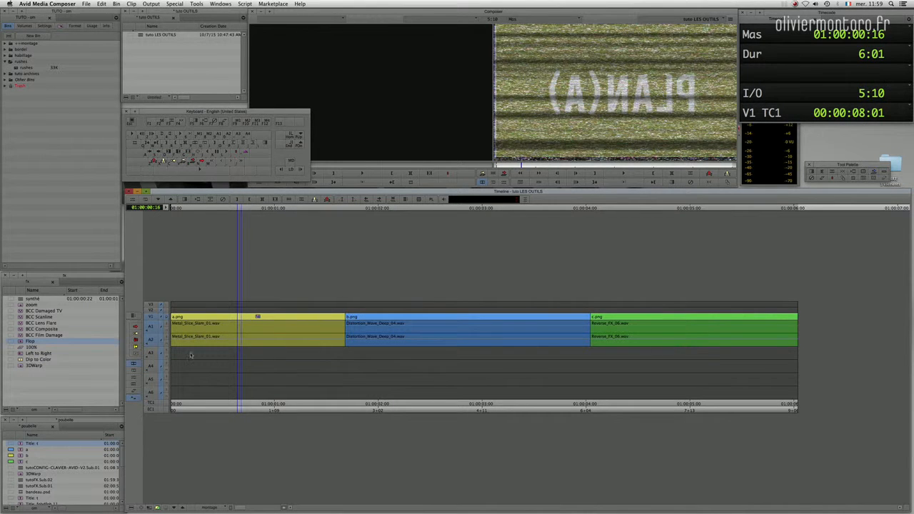
Scrub clip a, expand its nested effect tracks within the timeline at 01:00:00:22, and collapse them again
{"action": "left_click_drag", "start_coordinate": [409, 325], "coordinate": [188, 336]}
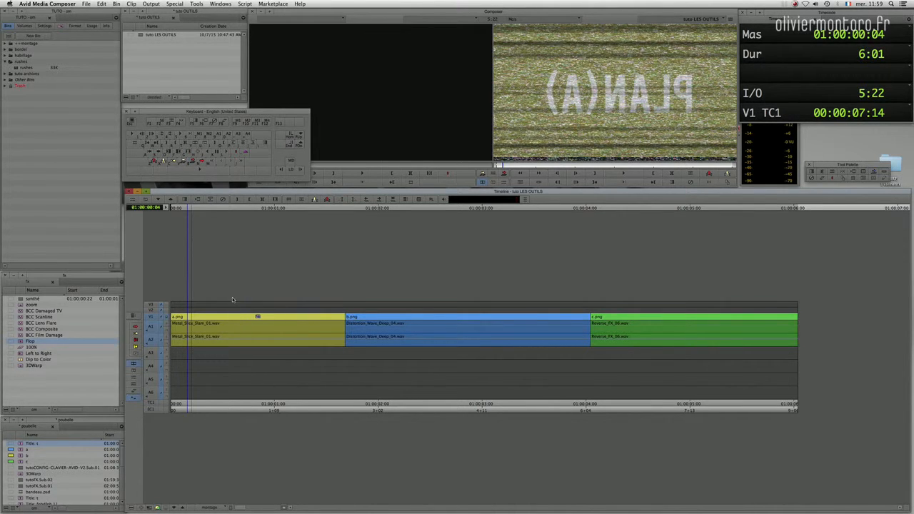
{"action": "left_click_drag", "start_coordinate": [271, 317], "coordinate": [261, 335]}
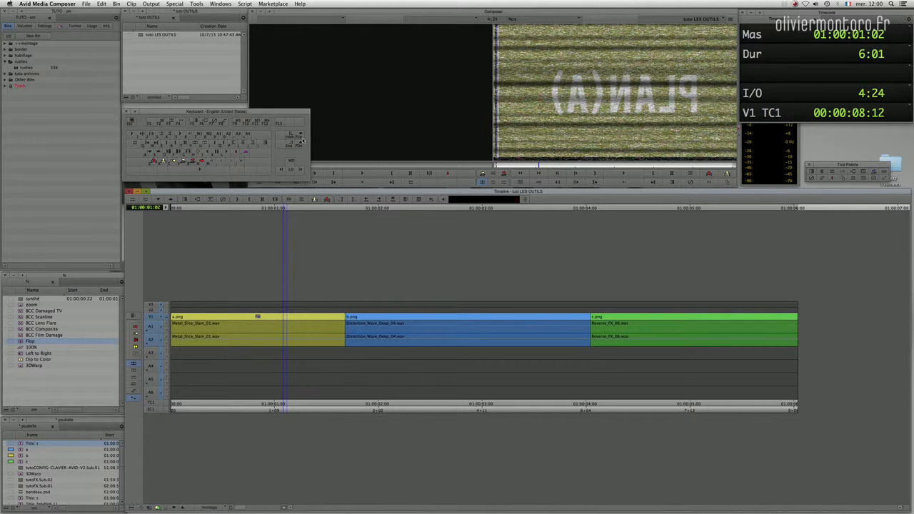
{"action": "left_click", "coordinate": [263, 322]}
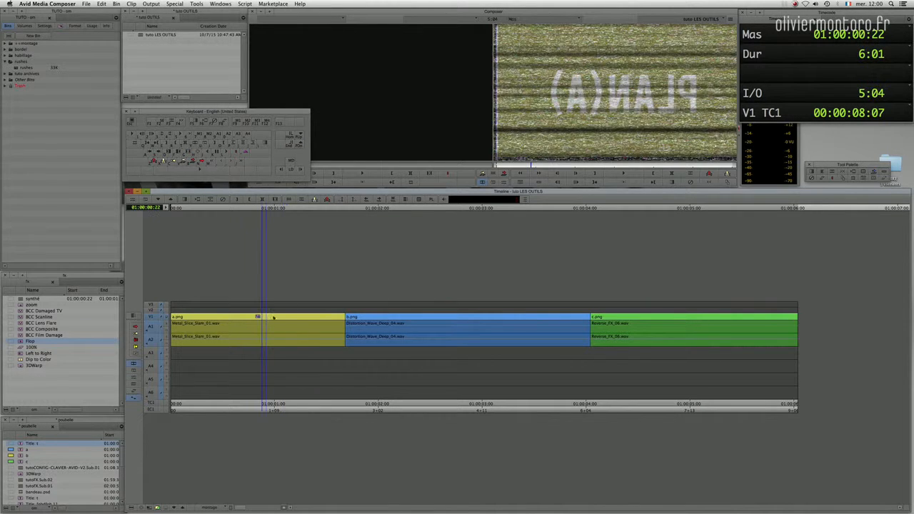
{"action": "left_click", "coordinate": [263, 317], "text": "super"}
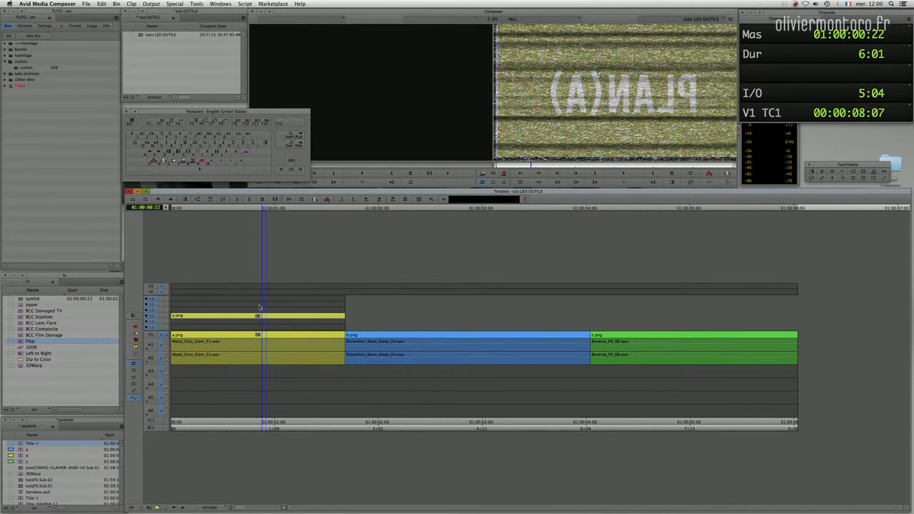
{"action": "left_click", "coordinate": [259, 335], "text": "super"}
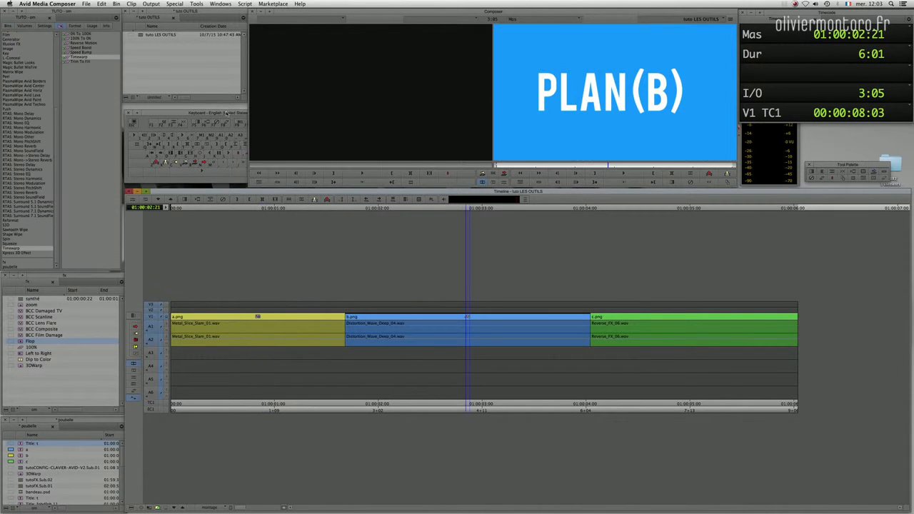
Scrub through clip a and remove all its effects
{"action": "left_click", "coordinate": [243, 178]}
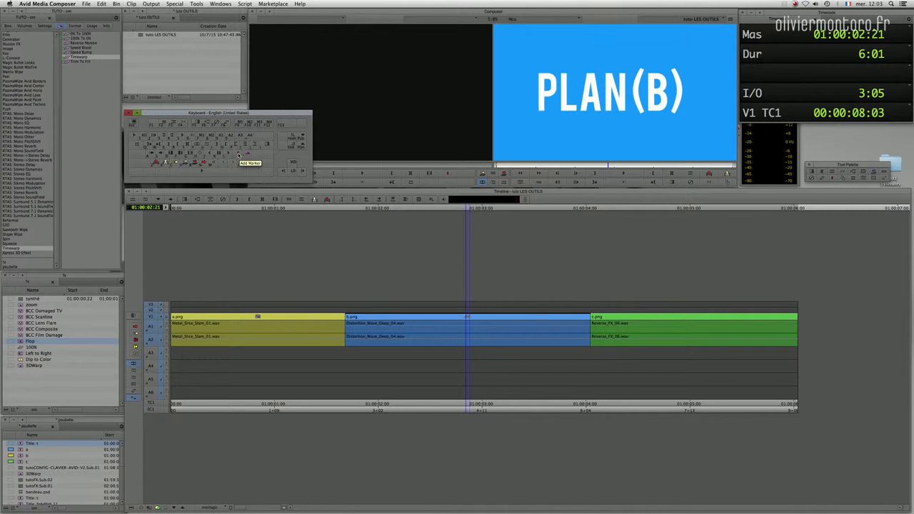
{"action": "left_click_drag", "start_coordinate": [272, 250], "coordinate": [340, 250]}
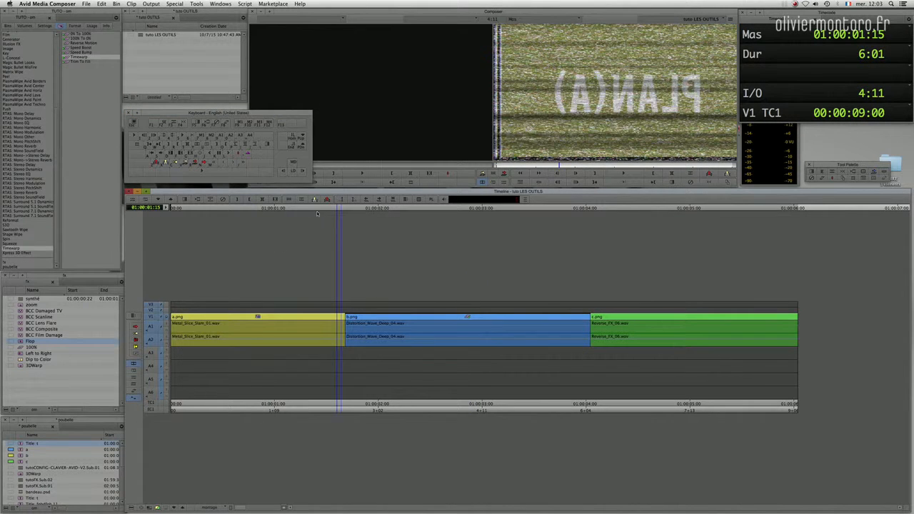
{"action": "left_click_drag", "start_coordinate": [276, 251], "coordinate": [240, 271]}
{"action": "left_click", "coordinate": [222, 200]}
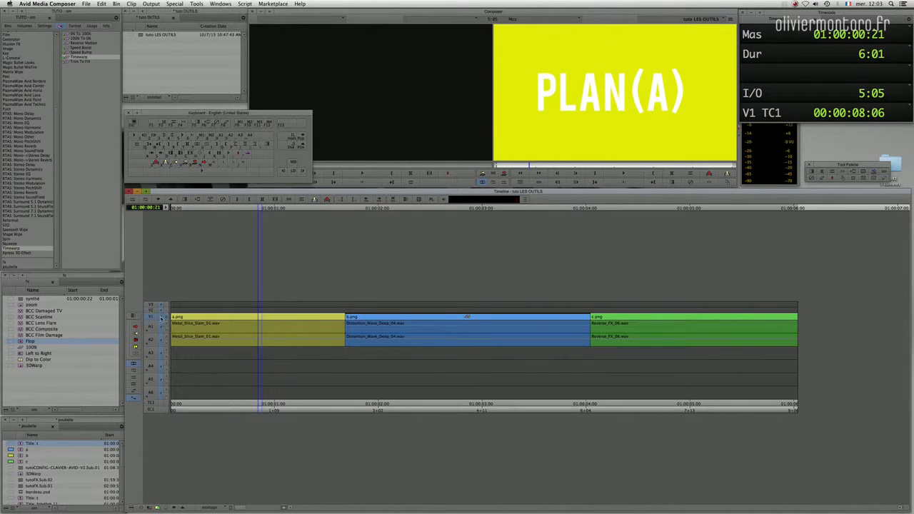
Park the playhead at 01:00:02:08 in clip b and remove the clip's effect
{"action": "left_click_drag", "start_coordinate": [307, 280], "coordinate": [279, 282]}
{"action": "left_click", "coordinate": [292, 365]}
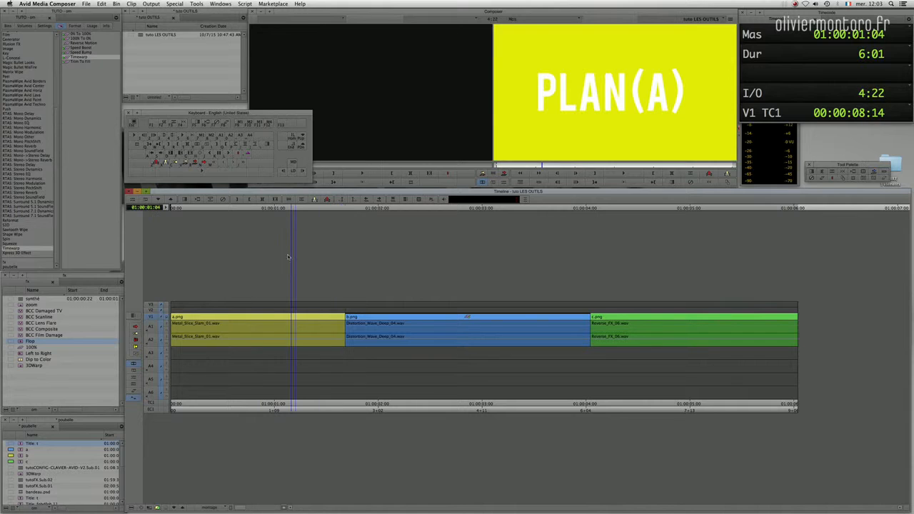
{"action": "mouse_move", "coordinate": [293, 351]}
{"action": "left_mouse_down"}
{"action": "mouse_move", "coordinate": [274, 348]}
{"action": "mouse_move", "coordinate": [430, 335]}
{"action": "mouse_move", "coordinate": [405, 338]}
{"action": "mouse_move", "coordinate": [413, 336]}
{"action": "left_mouse_up"}
{"action": "left_click", "coordinate": [224, 200]}
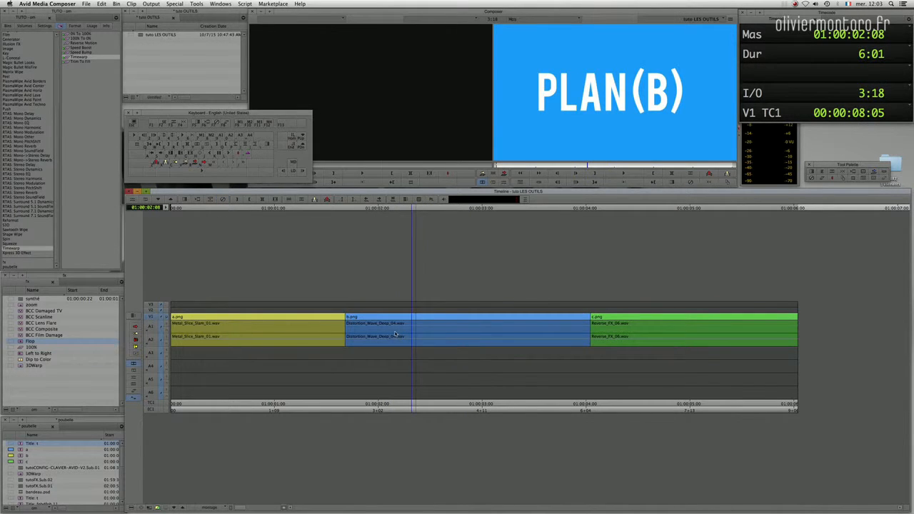
Add a red marker on b.png at 01:00:02:08 with the comment "change le plan"
{"action": "key", "text": "semicolon"}
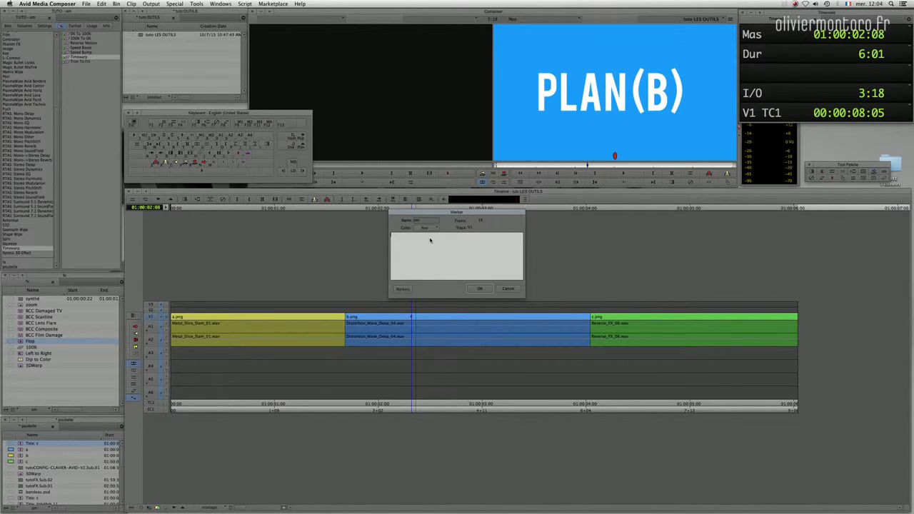
{"action": "type", "text": "ange le plan"}
{"action": "left_click", "coordinate": [493, 291]}
Play and scrub through clip b, and park on the marker frame to read its comment
{"action": "key", "text": "space"}
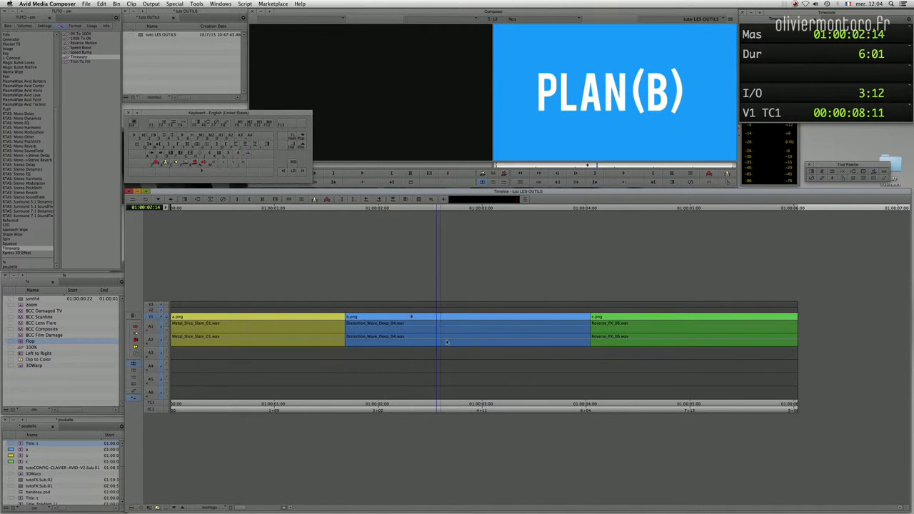
{"action": "left_click_drag", "start_coordinate": [595, 340], "coordinate": [413, 336]}
{"action": "key", "text": "space"}
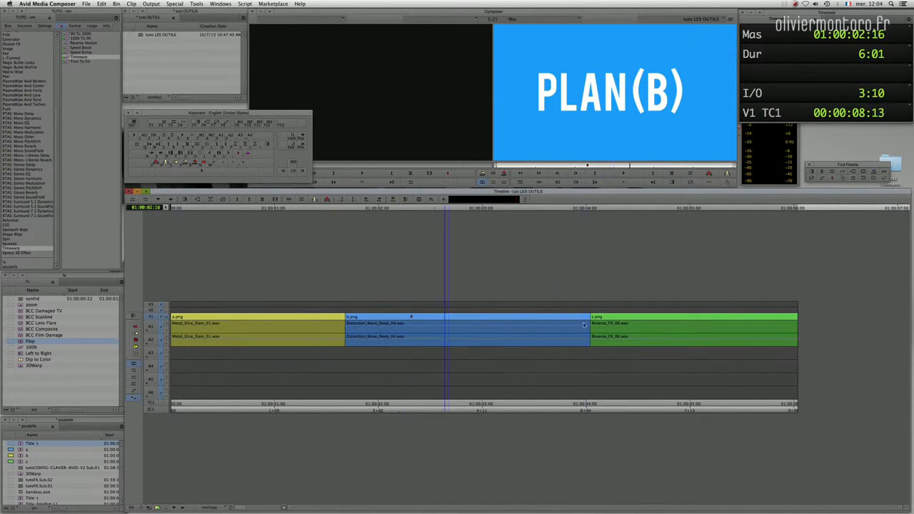
{"action": "left_click", "coordinate": [371, 335]}
{"action": "left_click", "coordinate": [412, 318]}
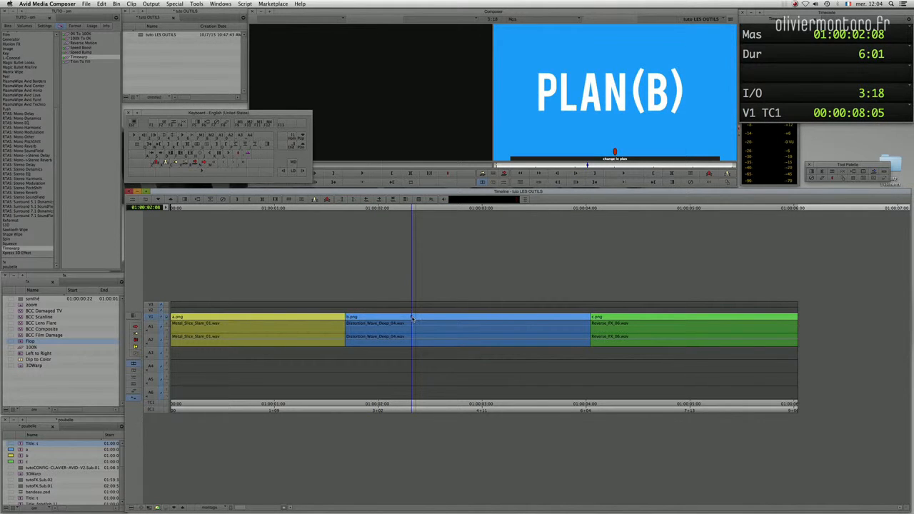
{"action": "key", "text": "Left"}
{"action": "key", "text": "Right"}
Scrub back and forth around clip b's marker, ending at 01:00:03:18
{"action": "scroll", "coordinate": [403, 333], "scroll_direction": "left", "scroll_amount": 3}
{"action": "scroll", "coordinate": [406, 333], "scroll_direction": "right", "scroll_amount": 10}
{"action": "scroll", "coordinate": [403, 333], "scroll_direction": "left", "scroll_amount": 10}
{"action": "scroll", "coordinate": [404, 333], "scroll_direction": "right", "scroll_amount": 8}
{"action": "scroll", "coordinate": [421, 333], "scroll_direction": "left", "scroll_amount": 1}
{"action": "scroll", "coordinate": [464, 335], "scroll_direction": "right", "scroll_amount": 6}
{"action": "scroll", "coordinate": [521, 337], "scroll_direction": "right", "scroll_amount": 3}
{"action": "scroll", "coordinate": [521, 337], "scroll_direction": "left", "scroll_amount": 5}
{"action": "scroll", "coordinate": [521, 337], "scroll_direction": "right", "scroll_amount": 8}
{"action": "scroll", "coordinate": [521, 337], "scroll_direction": "left", "scroll_amount": 1}
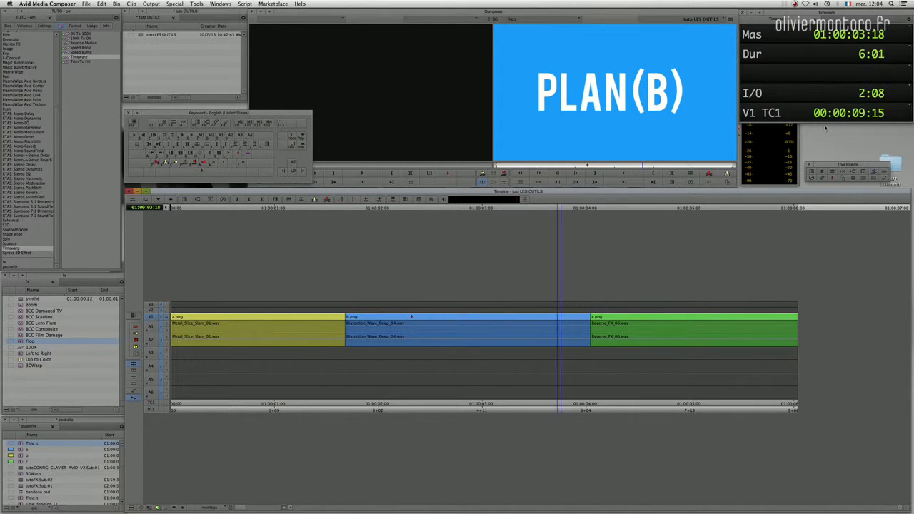
Play clip c from 01:00:04:22, and park the playhead back on clip b's marker frame
{"action": "left_click", "coordinate": [412, 318]}
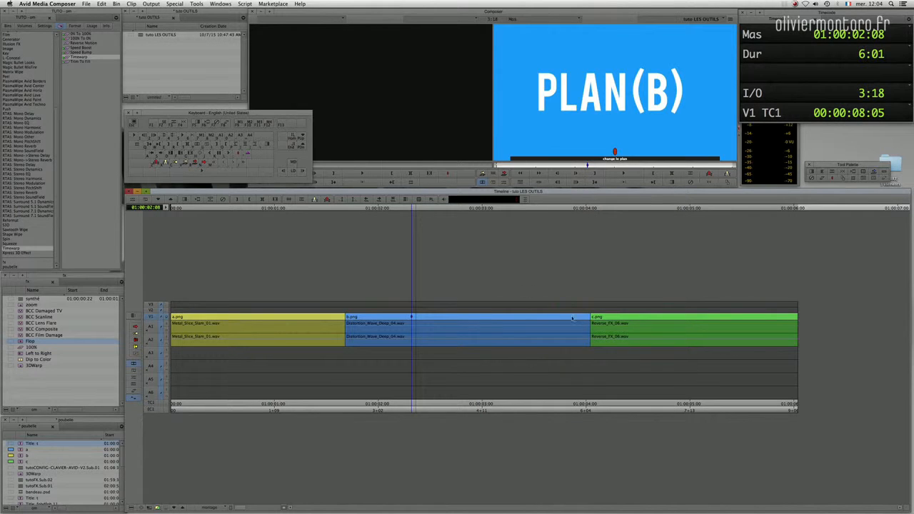
{"action": "left_click", "coordinate": [623, 312]}
{"action": "left_click", "coordinate": [640, 310]}
{"action": "left_click", "coordinate": [678, 314]}
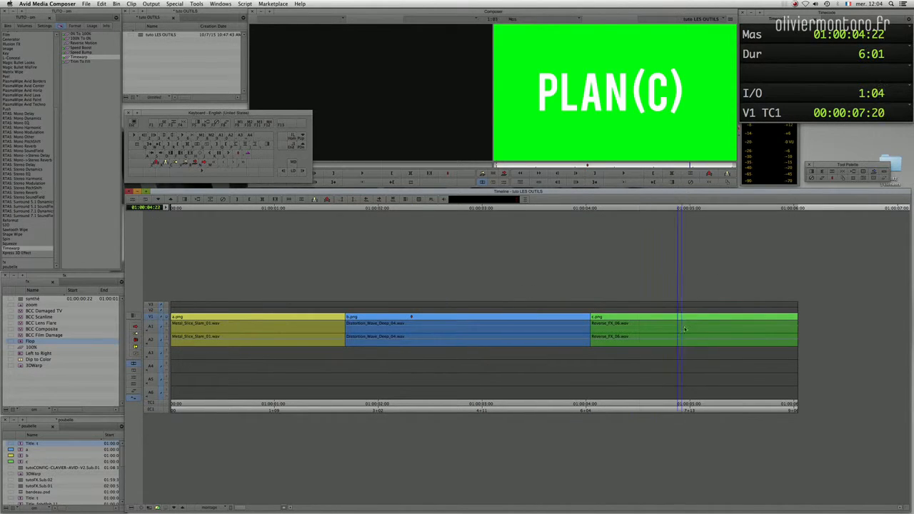
{"action": "key", "text": "space"}
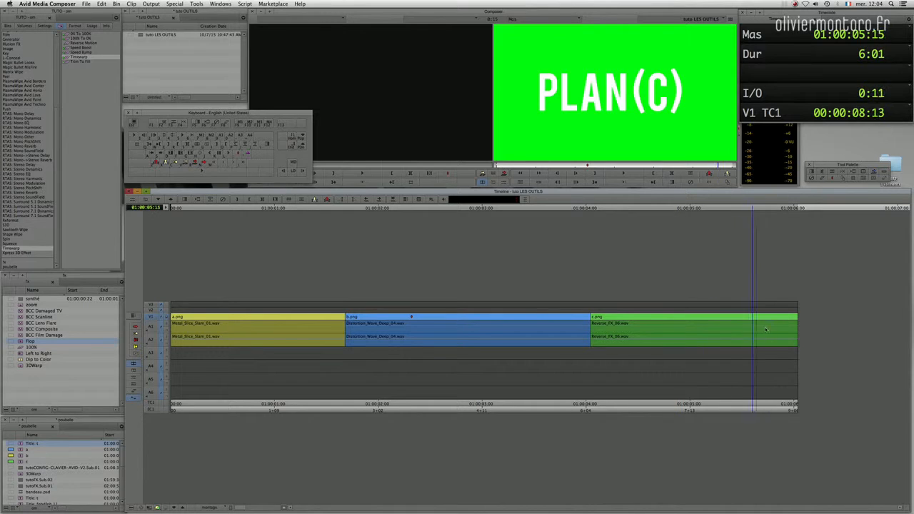
{"action": "mouse_move", "coordinate": [378, 348]}
{"action": "left_mouse_down"}
{"action": "mouse_move", "coordinate": [439, 351]}
{"action": "mouse_move", "coordinate": [416, 321]}
{"action": "mouse_move", "coordinate": [737, 325]}
{"action": "mouse_move", "coordinate": [397, 325]}
{"action": "mouse_move", "coordinate": [413, 318]}
{"action": "left_mouse_up"}
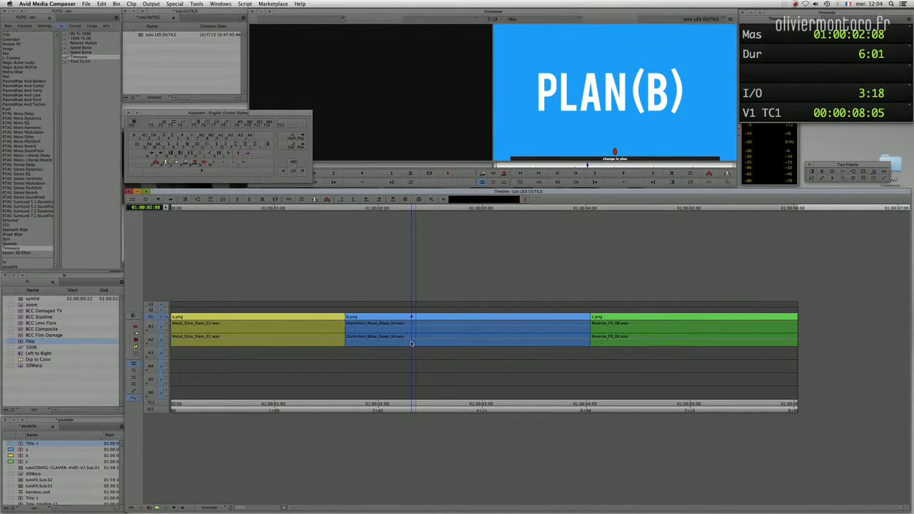
{"action": "key", "text": "Left"}
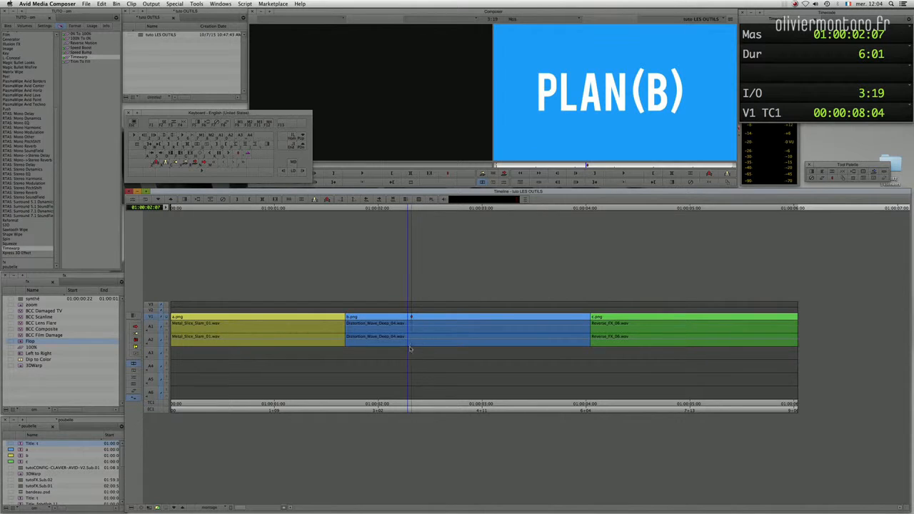
{"action": "key", "text": "Right"}
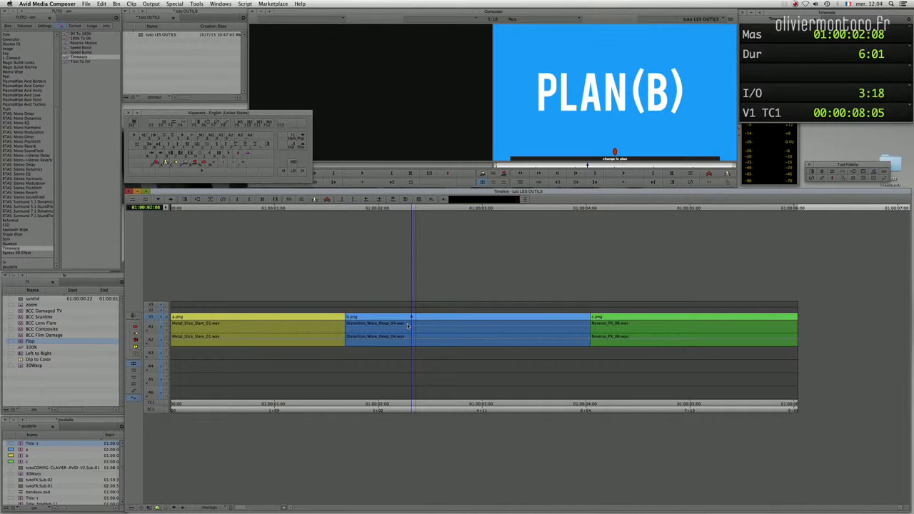
Shuttle playback backward and forward across the marker between clips a and b
{"action": "key", "text": "j"}
{"action": "key", "text": "l"}
{"action": "key", "text": "l"}
{"action": "key", "text": "j"}
{"action": "key", "text": "j"}
{"action": "key", "text": "l"}
{"action": "key", "text": "l"}
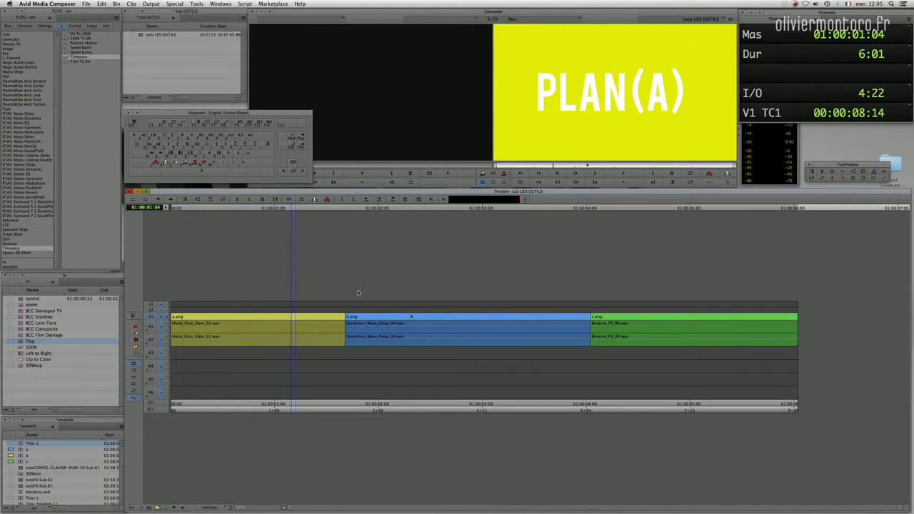
{"action": "key", "text": "j"}
{"action": "key", "text": "l"}
{"action": "key", "text": "j"}
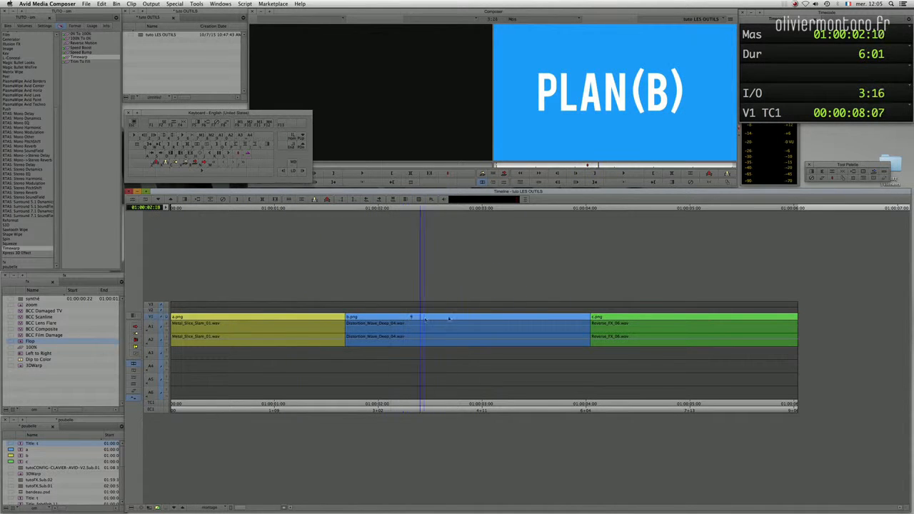
{"action": "key", "text": "l"}
{"action": "key", "text": "l"}
{"action": "key", "text": "j"}
{"action": "key", "text": "j"}
{"action": "key", "text": "j"}
{"action": "key", "text": "l"}
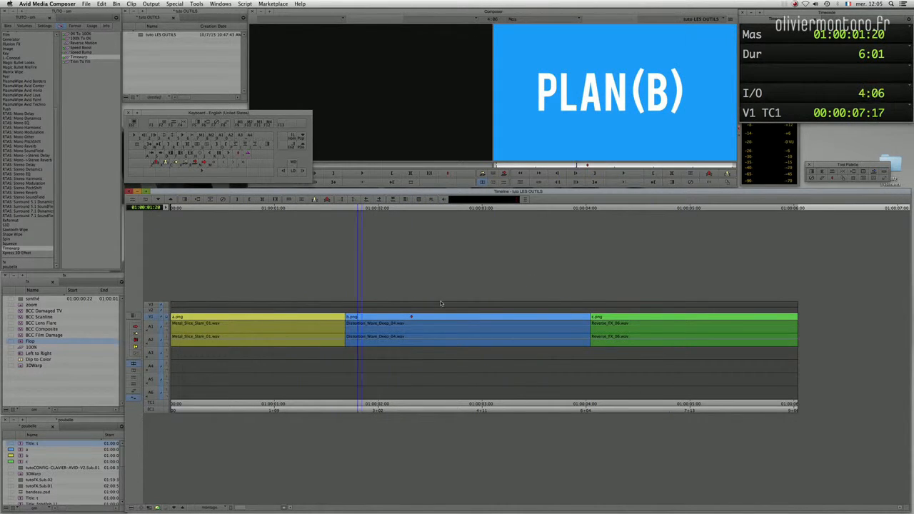
{"action": "key", "text": "l"}
Park the playhead on the marker at 01:00:02:08 and play clip b from there
{"action": "mouse_move", "coordinate": [401, 352]}
{"action": "left_mouse_down"}
{"action": "mouse_move", "coordinate": [704, 315]}
{"action": "mouse_move", "coordinate": [352, 337]}
{"action": "mouse_move", "coordinate": [411, 326]}
{"action": "left_mouse_up"}
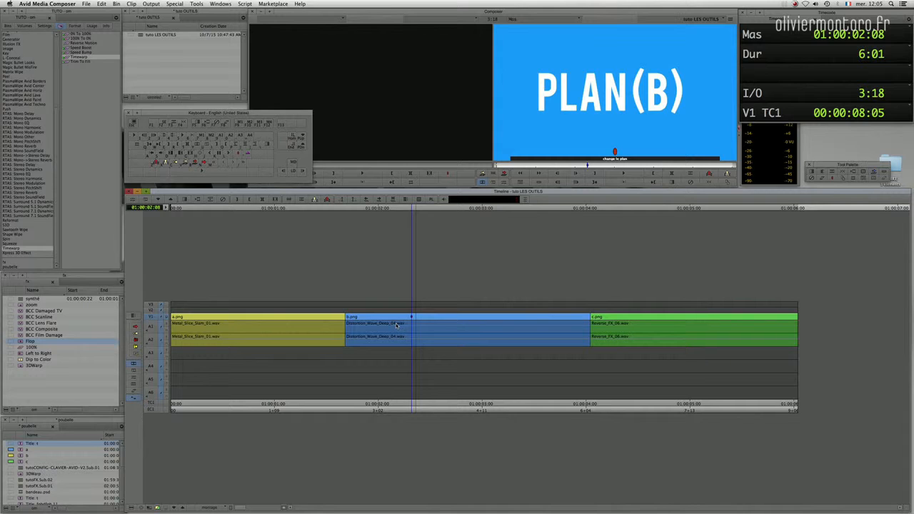
{"action": "left_click_drag", "start_coordinate": [349, 351], "coordinate": [409, 323]}
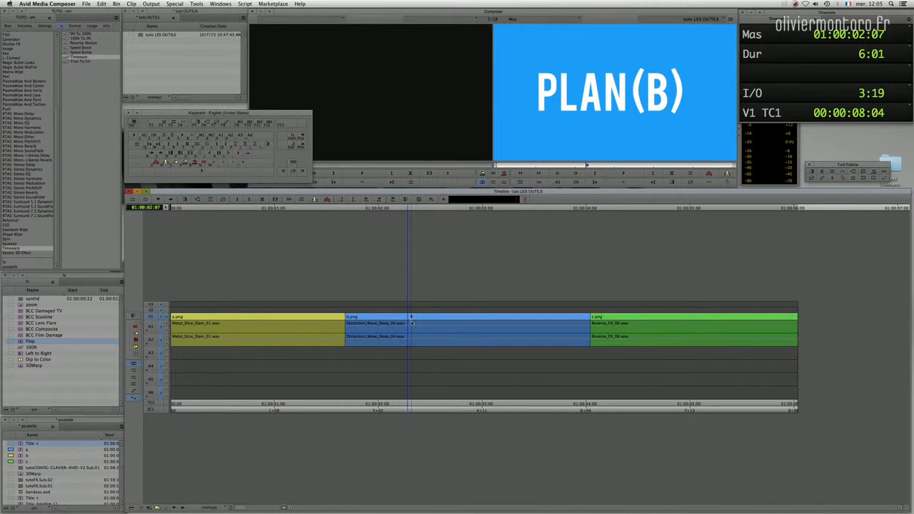
{"action": "key", "text": "Right"}
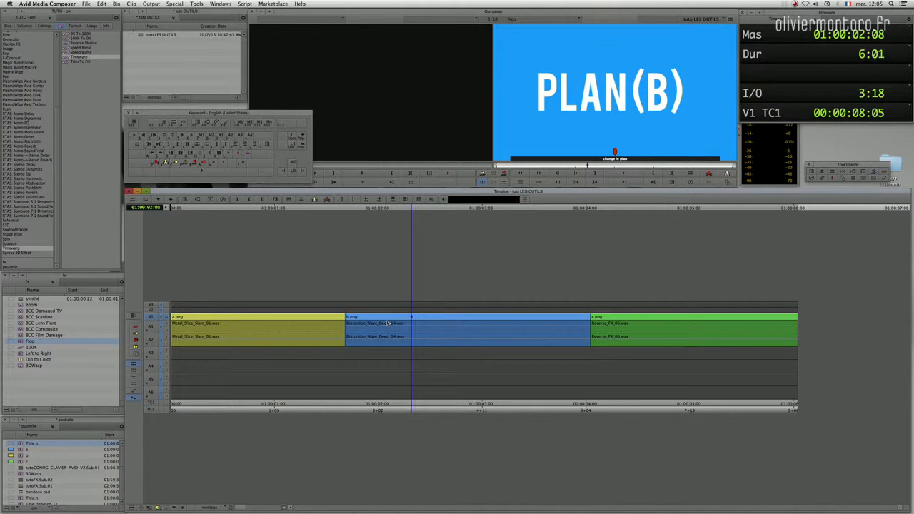
{"action": "key", "text": "space"}
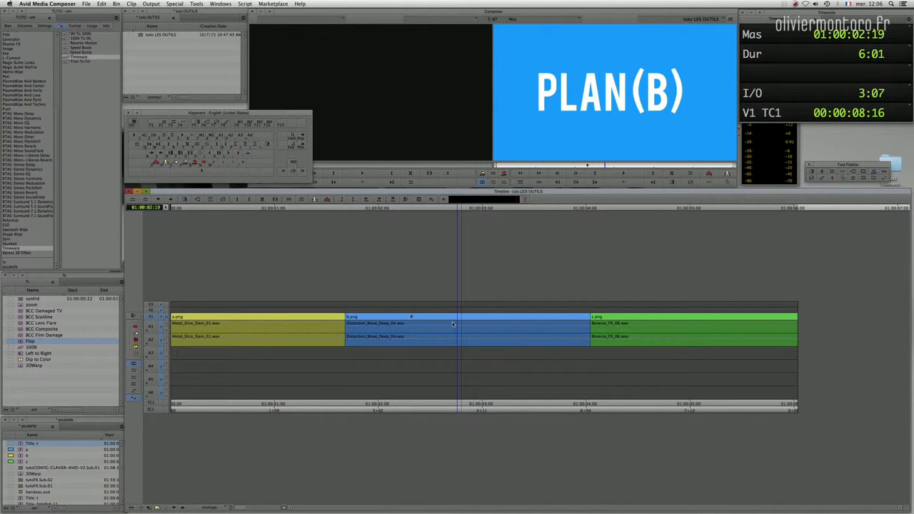